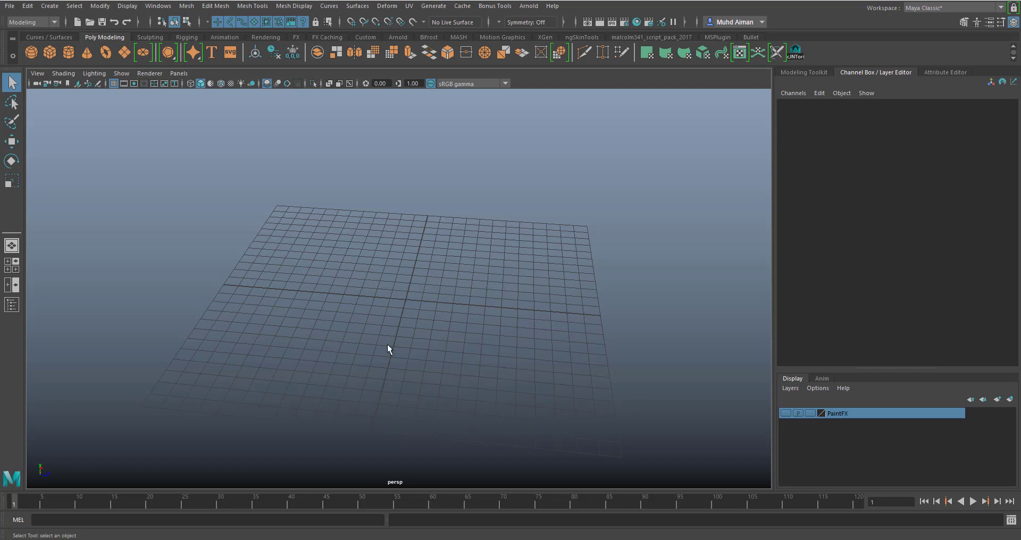
# Step: Open the Content Browser and look through the brushes in the Paint Effects Trees folder
pyautogui.moveTo(508, 292)
pyautogui.keyDown('alt'); pyautogui.mouseDown()
pyautogui.moveTo(505, 266)
pyautogui.moveTo(518, 292)
pyautogui.moveTo(505, 277)
pyautogui.moveTo(531, 295)
pyautogui.moveTo(519, 289)
pyautogui.moveTo(478, 314)
pyautogui.moveTo(495, 289)
pyautogui.mouseUp(); pyautogui.keyUp('alt')
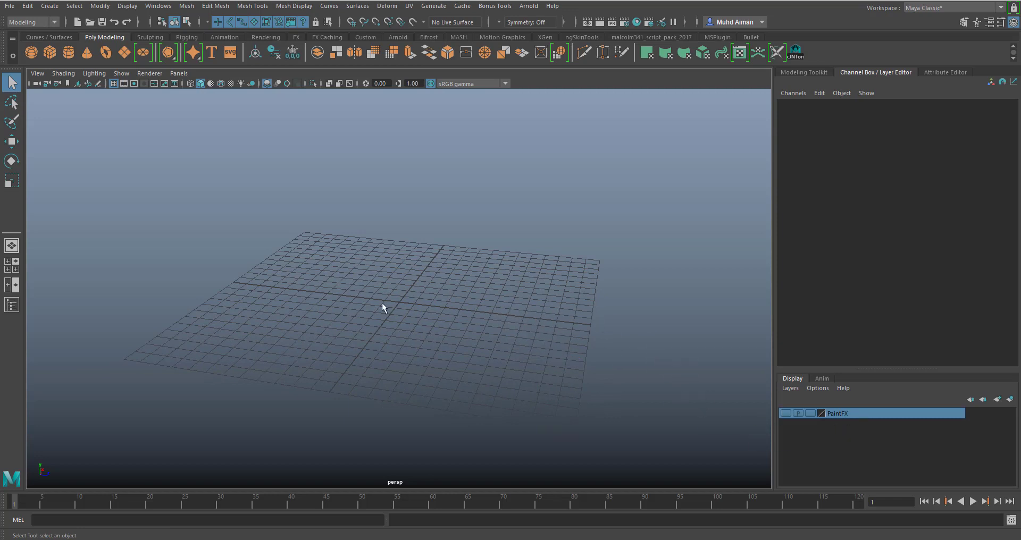
pyautogui.click(158, 6)
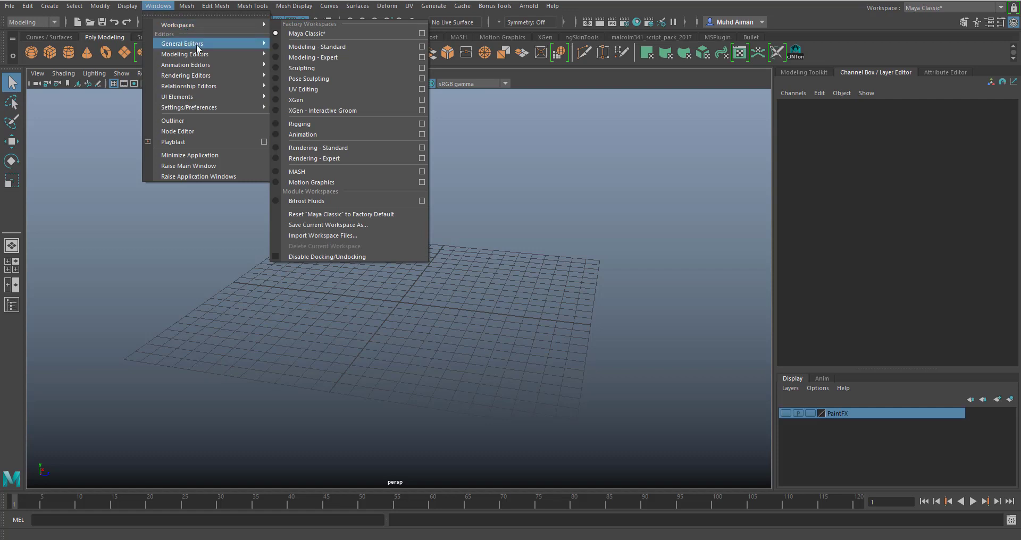
pyautogui.moveTo(198, 47)
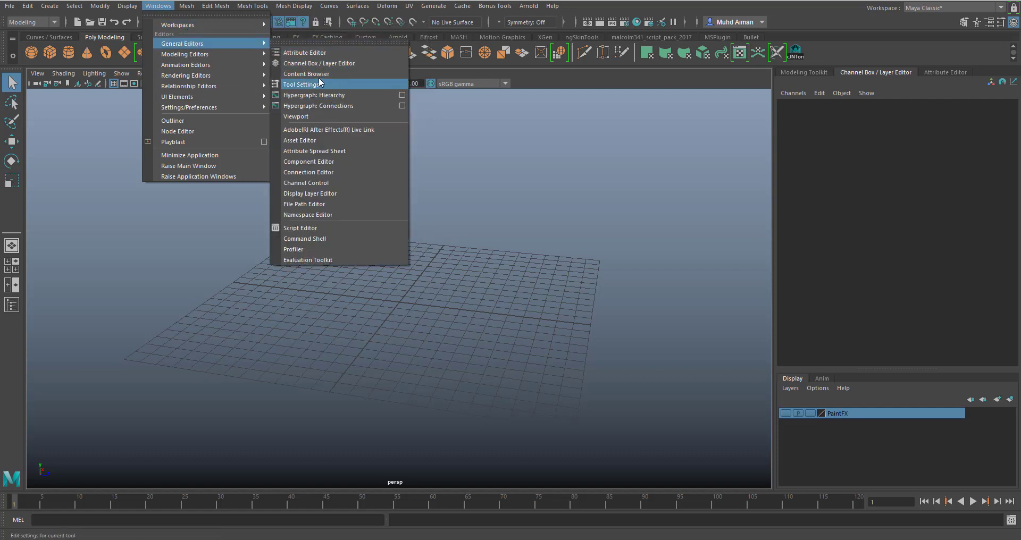
pyautogui.click(317, 74)
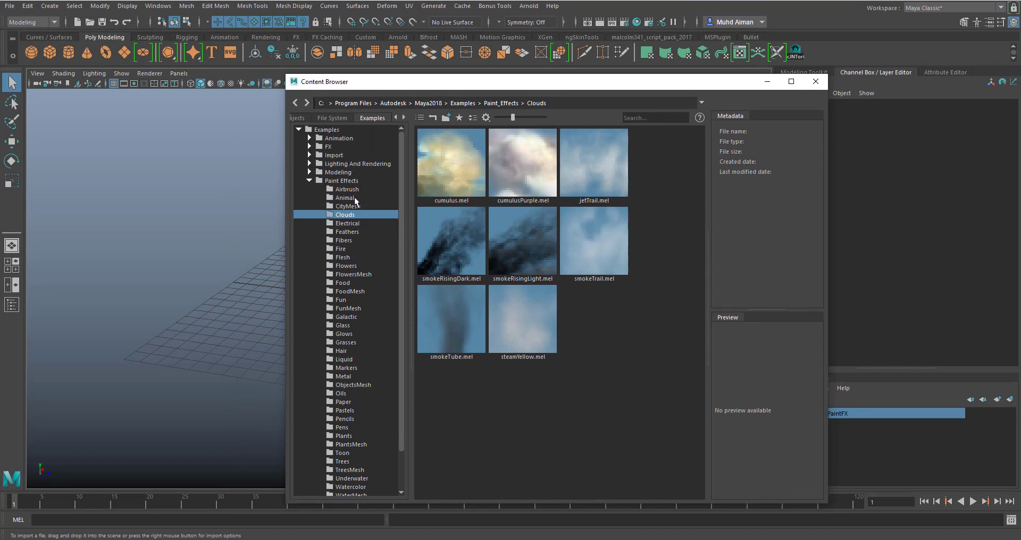
pyautogui.scroll(-1, 360, 322)
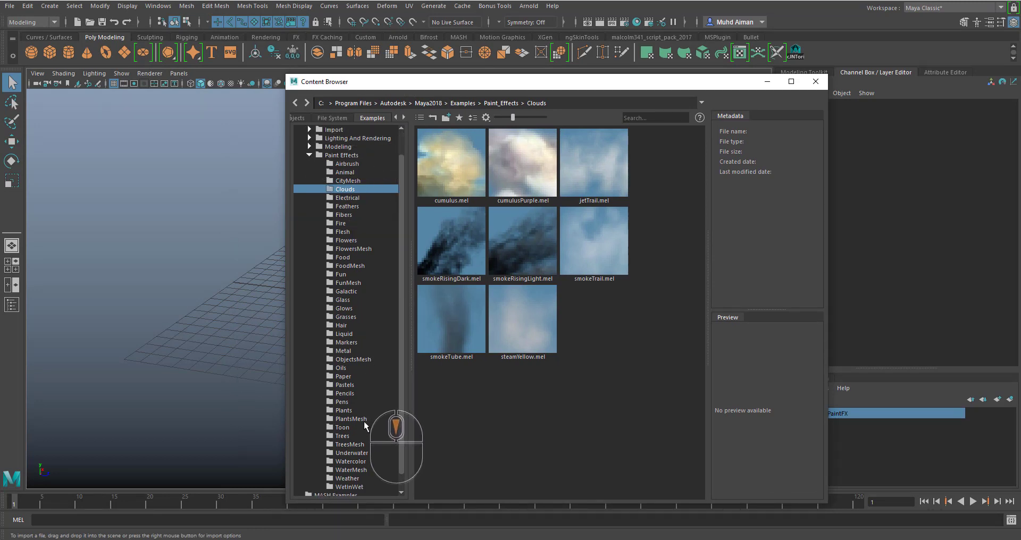
pyautogui.click(341, 436)
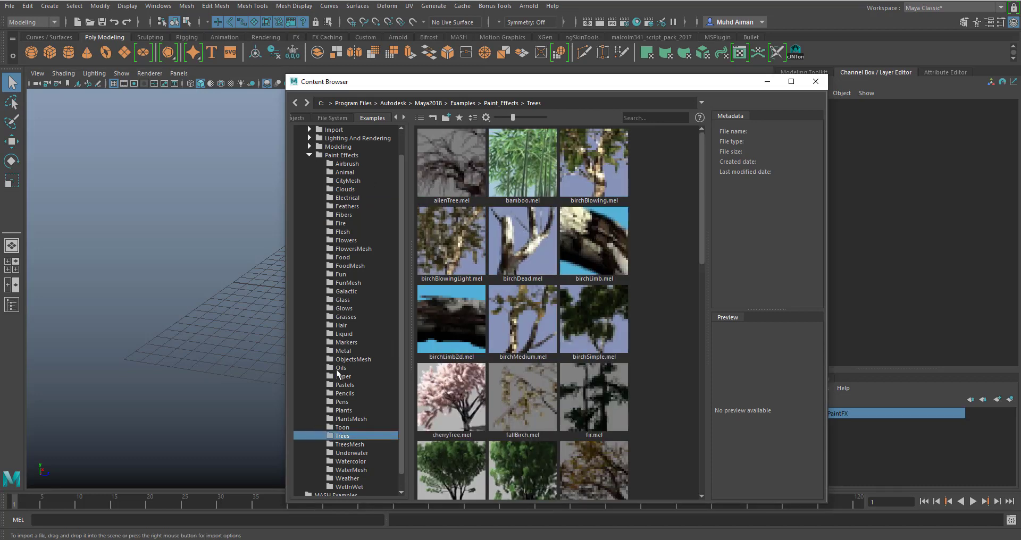
pyautogui.scroll(-1, 349, 378)
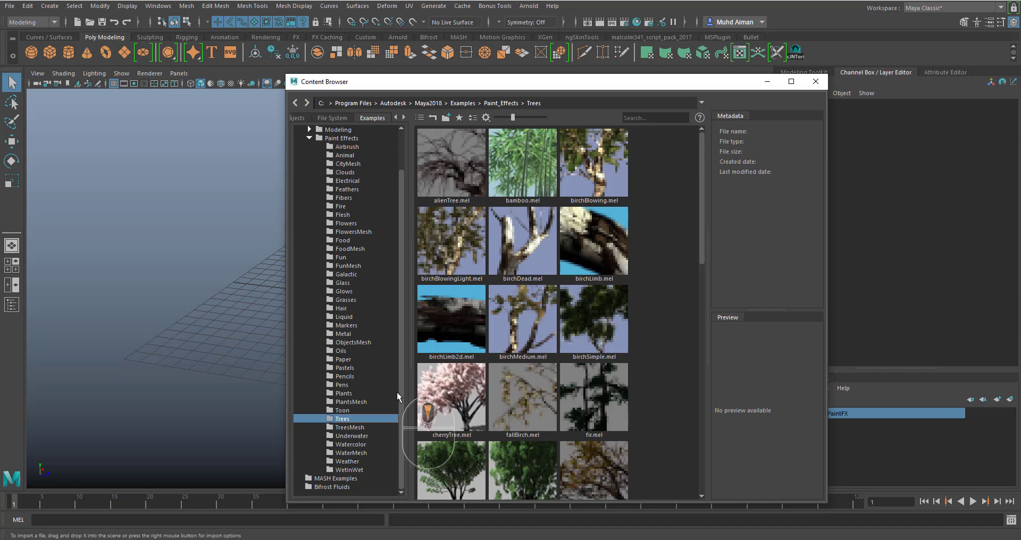
pyautogui.scroll(1, 401, 403)
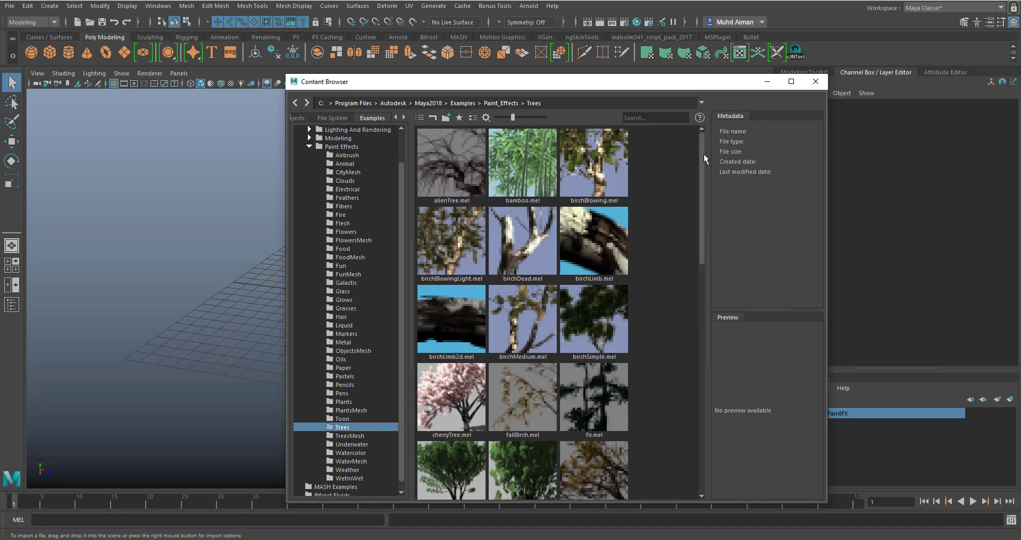
pyautogui.moveTo(703, 250); pyautogui.dragTo(702, 394)
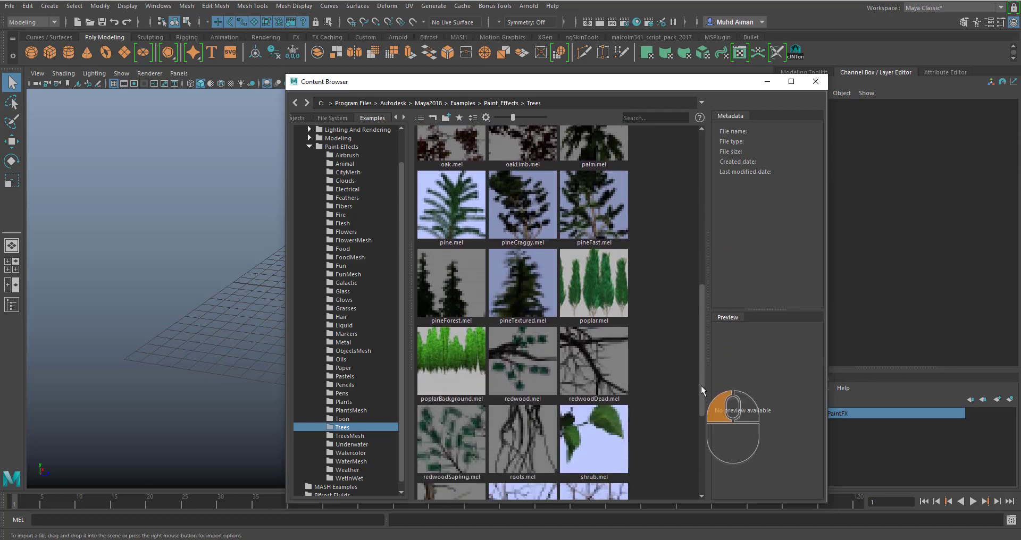
# Step: Browse the brushes in the Paint Effects TreesMesh, Plants and PlantsMesh folders
pyautogui.click(350, 435)
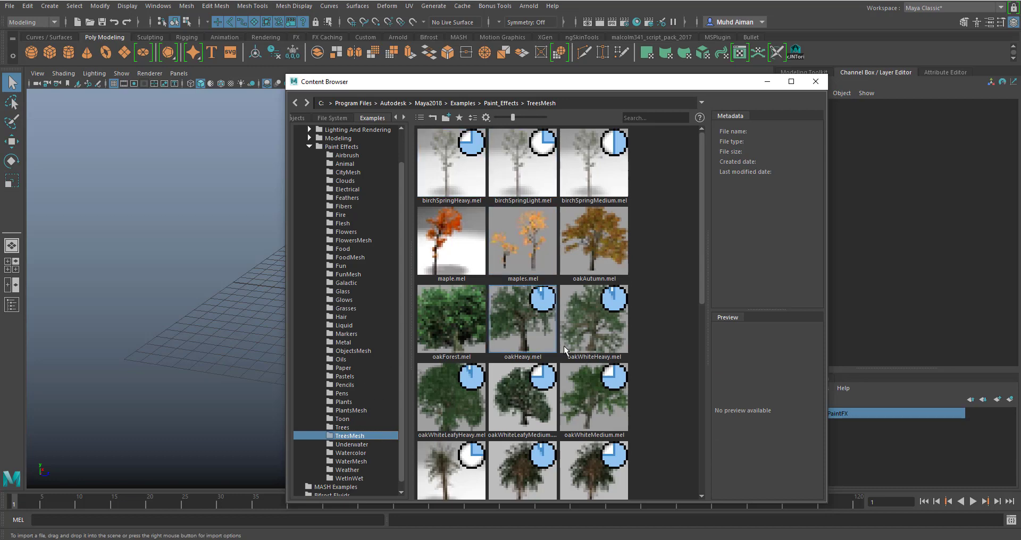
pyautogui.moveTo(702, 251); pyautogui.dragTo(701, 427)
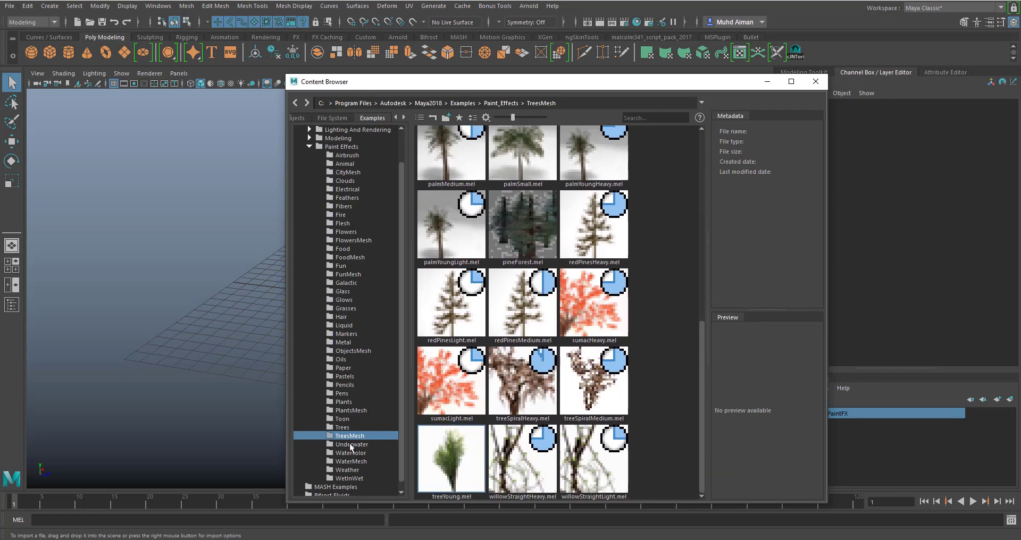
pyautogui.click(344, 403)
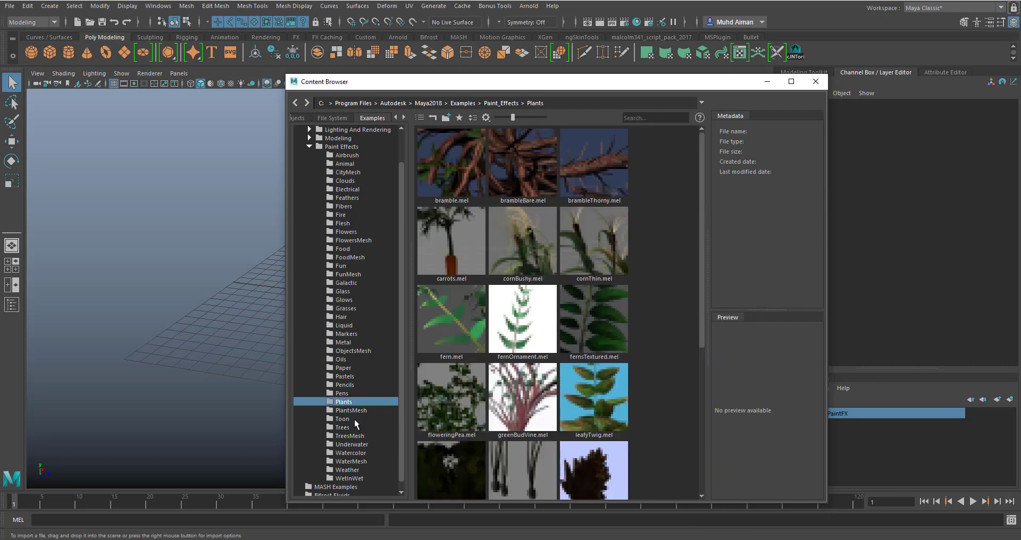
pyautogui.click(362, 410)
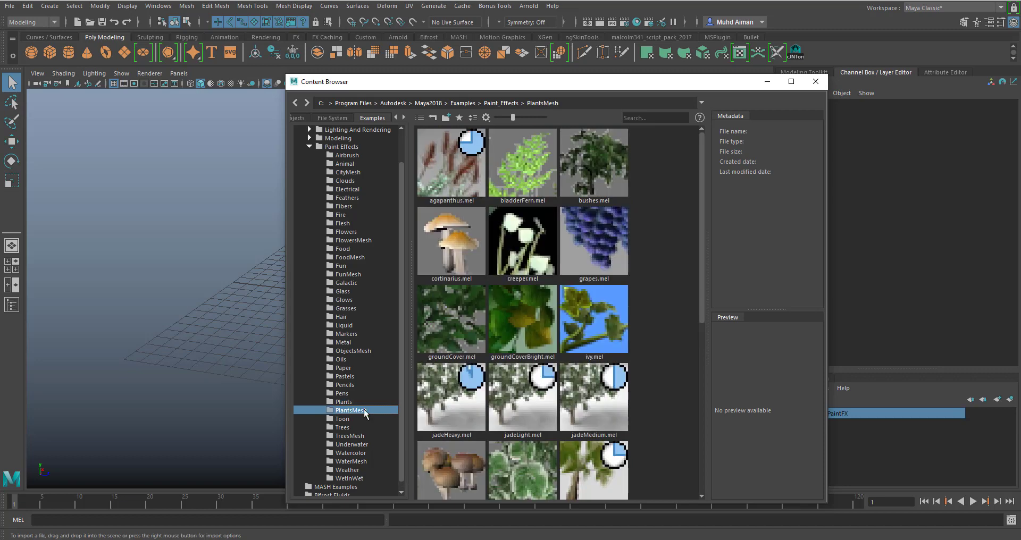
pyautogui.moveTo(702, 214); pyautogui.dragTo(701, 385)
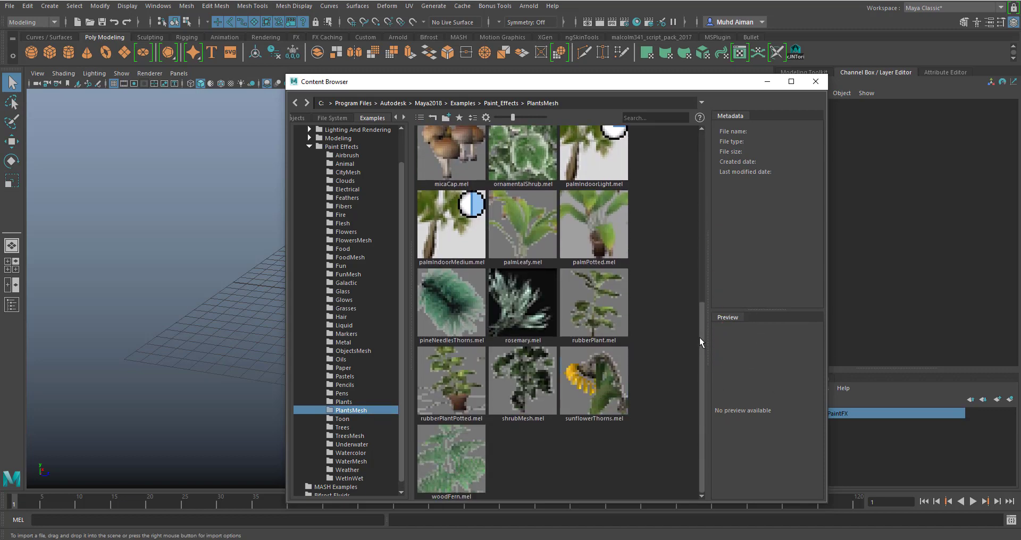
pyautogui.moveTo(701, 342); pyautogui.dragTo(705, 168)
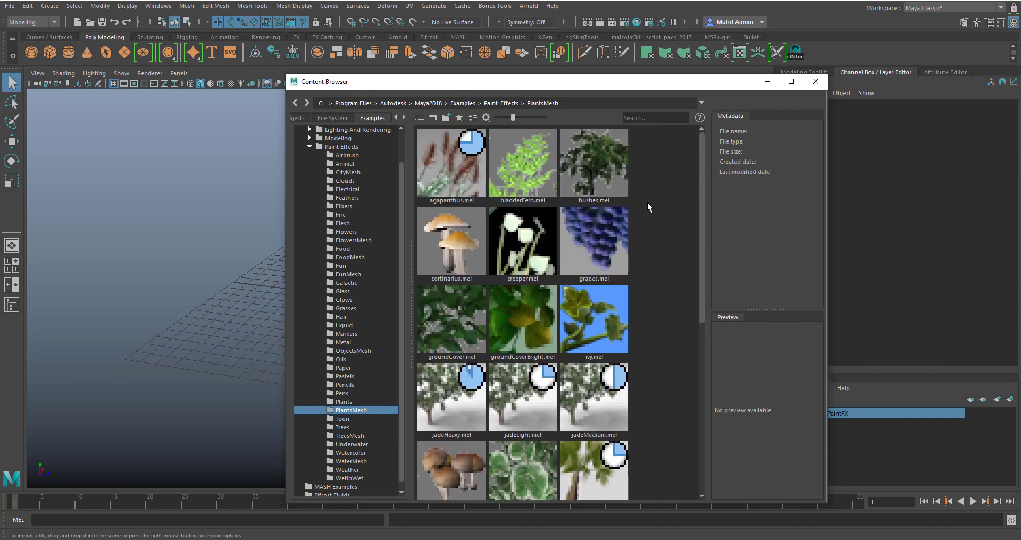
pyautogui.moveTo(702, 201)
pyautogui.mouseDown()
pyautogui.moveTo(702, 213)
pyautogui.moveTo(704, 185)
pyautogui.mouseUp()
pyautogui.scroll(-1, 702, 280)
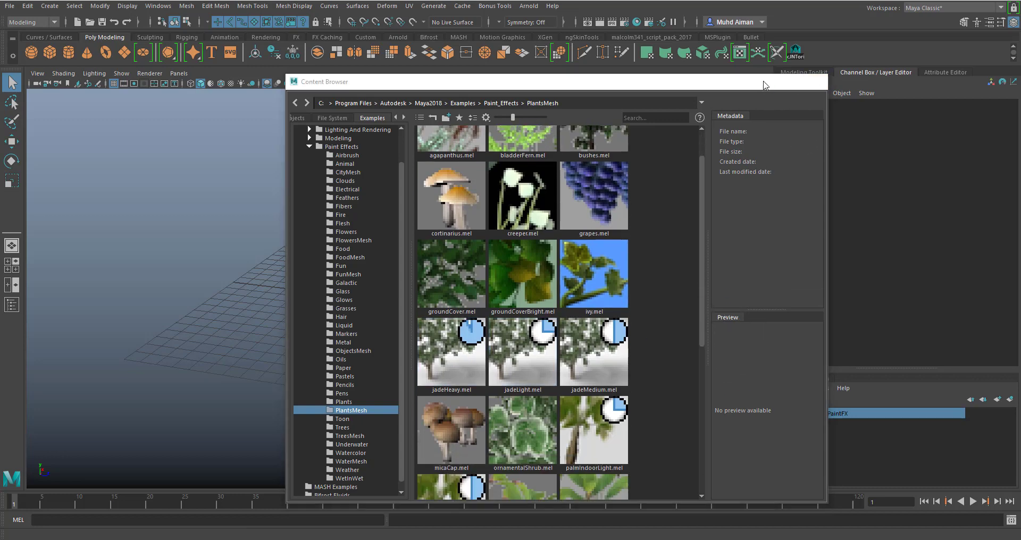
# Step: Minimize the Content Browser and make the PaintFX display layer visible in the scene
pyautogui.click(764, 84)
pyautogui.click(785, 413)
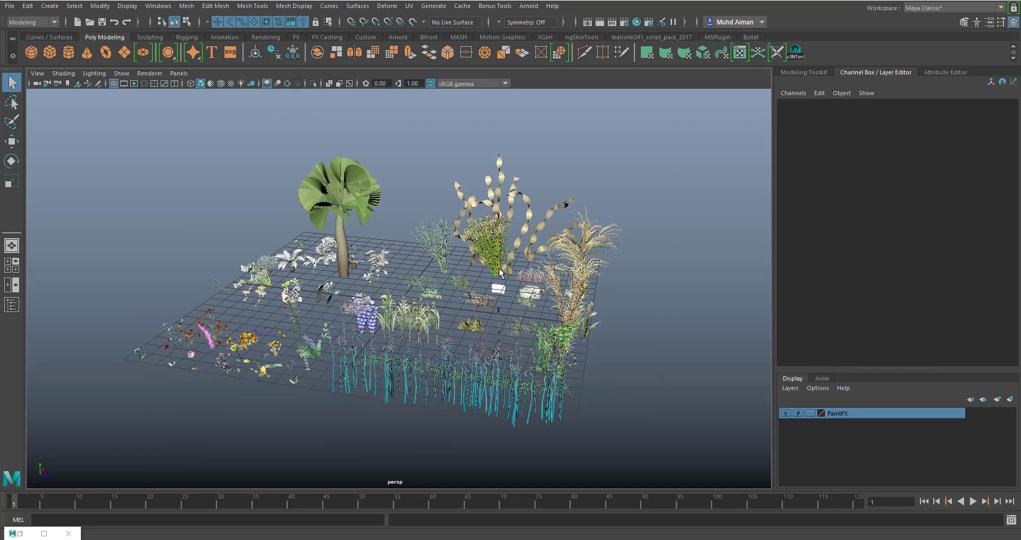
pyautogui.scroll(3, 433, 293)
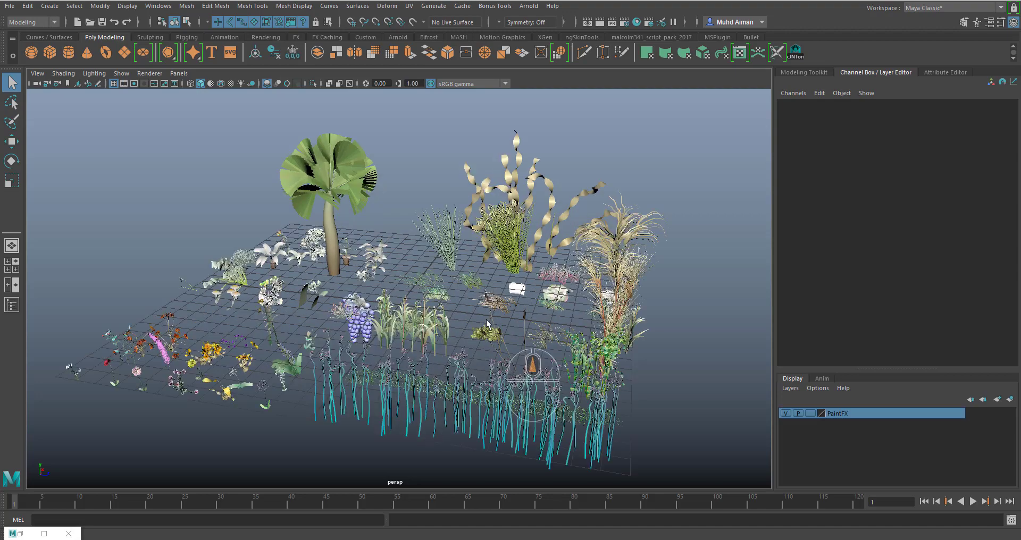
# Step: Examine the Paint Effects plants, flowers and grasses across the grid from several angles and distances
pyautogui.keyDown('alt'); pyautogui.moveTo(496, 319); pyautogui.dragTo(500, 371); pyautogui.keyUp('alt')
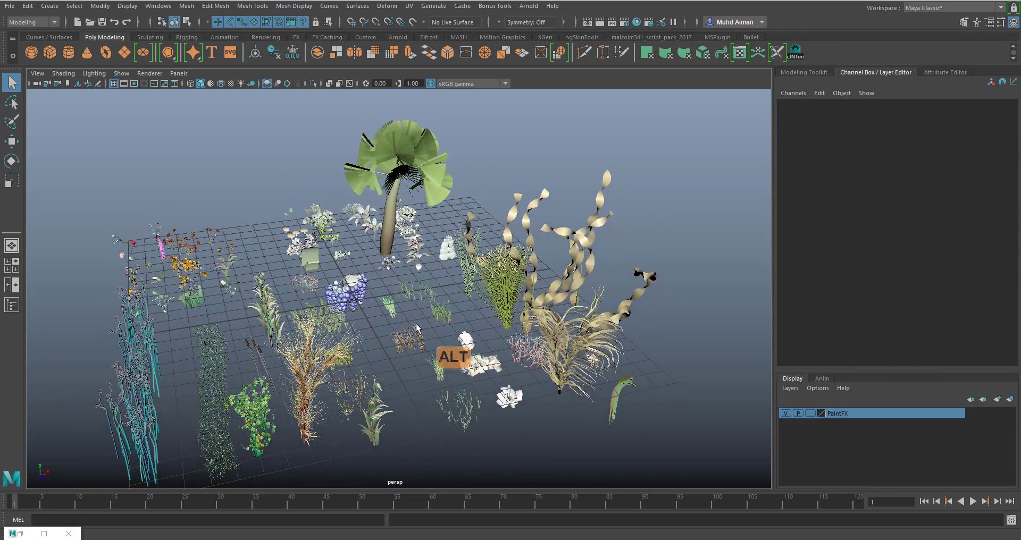
pyautogui.keyDown('alt'); pyautogui.moveTo(338, 344); pyautogui.dragTo(370, 376); pyautogui.keyUp('alt')
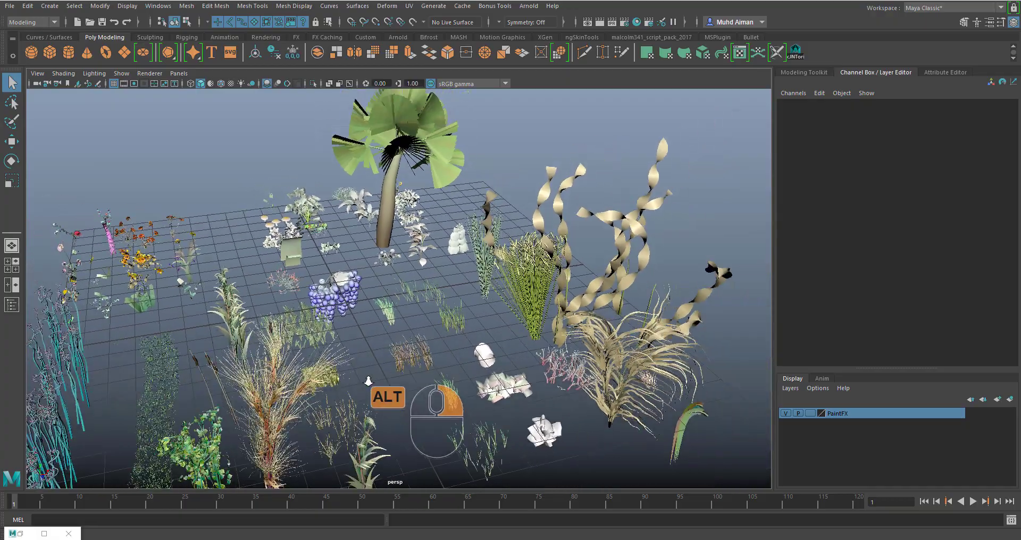
pyautogui.keyDown('alt'); pyautogui.moveTo(340, 330); pyautogui.dragTo(600, 277); pyautogui.keyUp('alt')
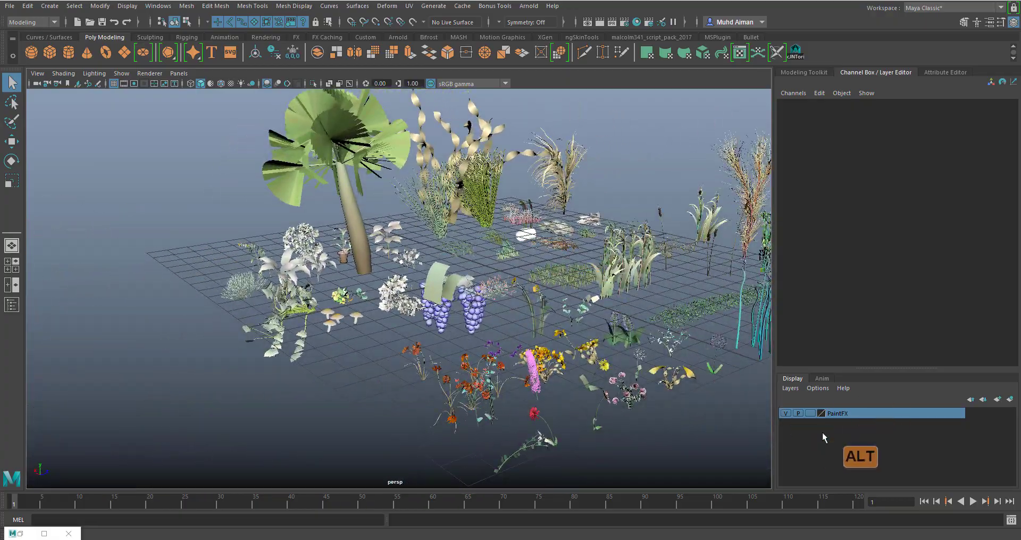
pyautogui.keyDown('alt'); pyautogui.moveTo(595, 332); pyautogui.dragTo(486, 344); pyautogui.keyUp('alt')
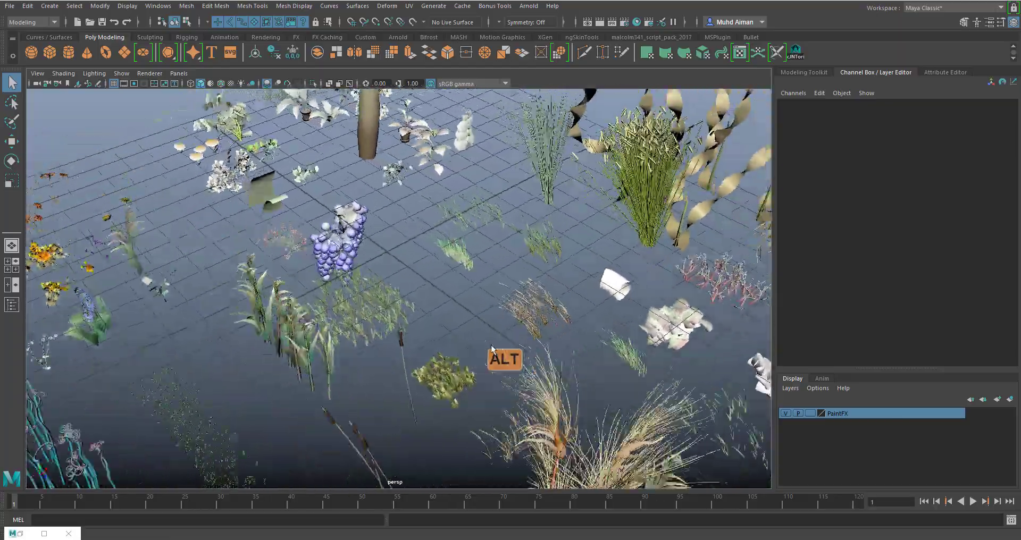
pyautogui.keyDown('alt'); pyautogui.moveTo(326, 220); pyautogui.dragTo(347, 292, button='right'); pyautogui.keyUp('alt')
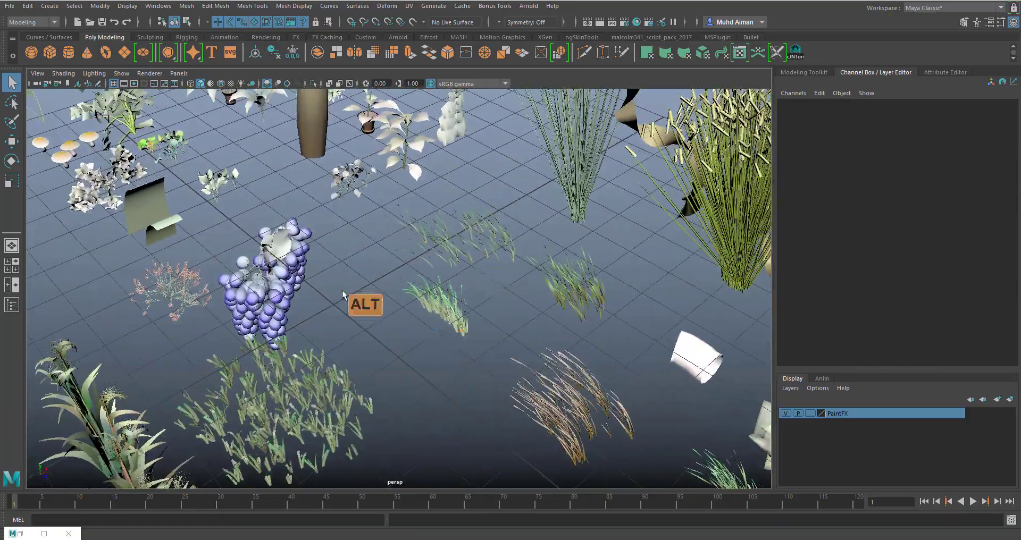
pyautogui.keyDown('alt'); pyautogui.moveTo(458, 314); pyautogui.dragTo(433, 313); pyautogui.keyUp('alt')
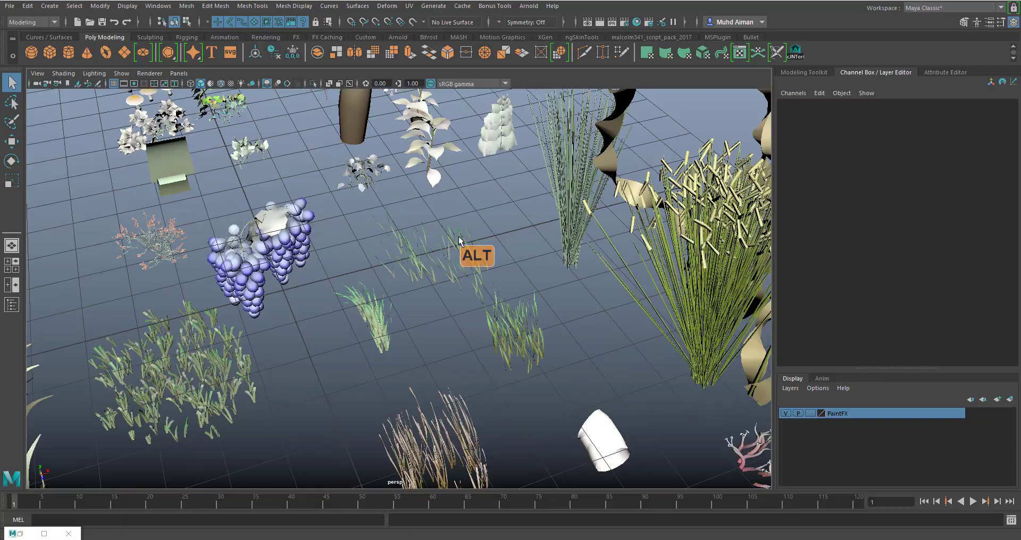
pyautogui.keyDown('alt'); pyautogui.moveTo(455, 239); pyautogui.dragTo(449, 392, button='middle'); pyautogui.keyUp('alt')
pyautogui.keyDown('alt'); pyautogui.moveTo(434, 323); pyautogui.dragTo(444, 355); pyautogui.keyUp('alt')
pyautogui.keyDown('alt'); pyautogui.moveTo(346, 311); pyautogui.dragTo(412, 309); pyautogui.keyUp('alt')
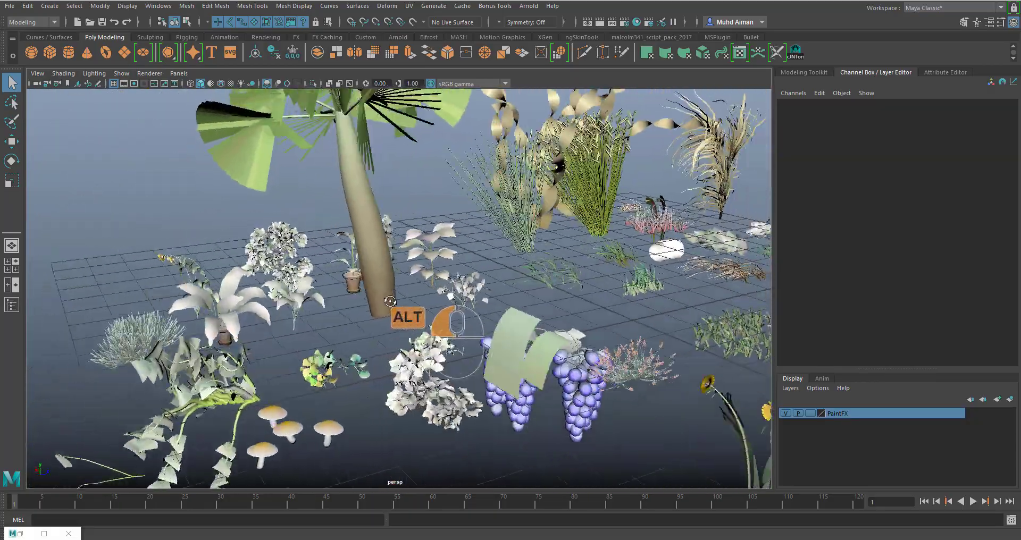
pyautogui.keyDown('alt'); pyautogui.moveTo(543, 344); pyautogui.dragTo(473, 295, button='middle'); pyautogui.keyUp('alt')
pyautogui.moveTo(473, 295)
pyautogui.keyDown('alt'); pyautogui.mouseDown()
pyautogui.moveTo(585, 277)
pyautogui.moveTo(622, 335)
pyautogui.moveTo(553, 346)
pyautogui.moveTo(606, 365)
pyautogui.moveTo(582, 297)
pyautogui.moveTo(568, 340)
pyautogui.moveTo(591, 340)
pyautogui.moveTo(520, 365)
pyautogui.moveTo(542, 363)
pyautogui.moveTo(379, 345)
pyautogui.mouseUp(); pyautogui.keyUp('alt')
pyautogui.click(566, 366)
pyautogui.click(379, 345)
pyautogui.moveTo(379, 346)
pyautogui.keyDown('alt'); pyautogui.mouseDown(button='right')
pyautogui.moveTo(391, 314)
pyautogui.moveTo(426, 358)
pyautogui.moveTo(410, 355)
pyautogui.mouseUp(button='right'); pyautogui.keyUp('alt')
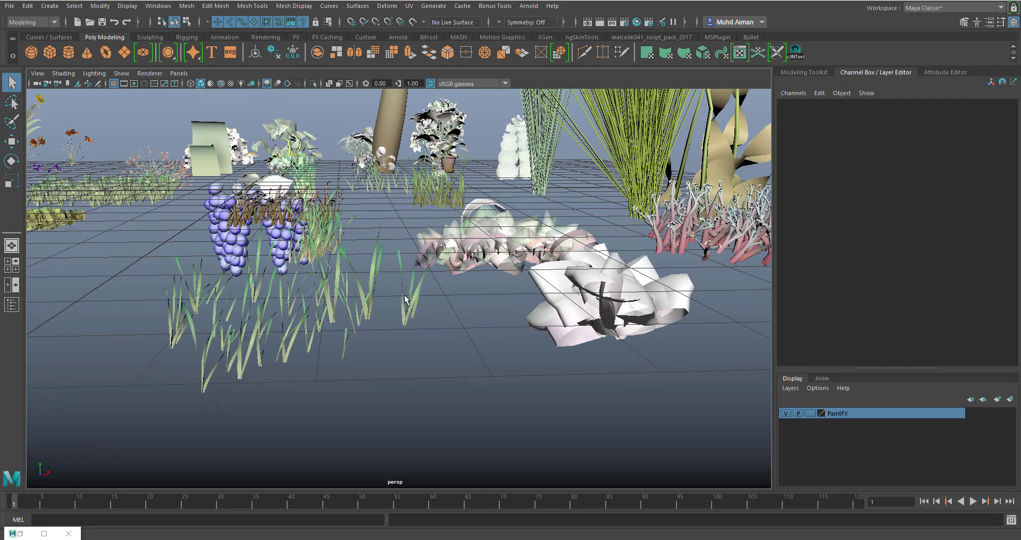
# Step: Select the grass carpet stroke beside the white flower meshes and display its attributes in the Attribute Editor
pyautogui.keyDown('alt'); pyautogui.moveTo(378, 288); pyautogui.dragTo(416, 320, button='right'); pyautogui.keyUp('alt')
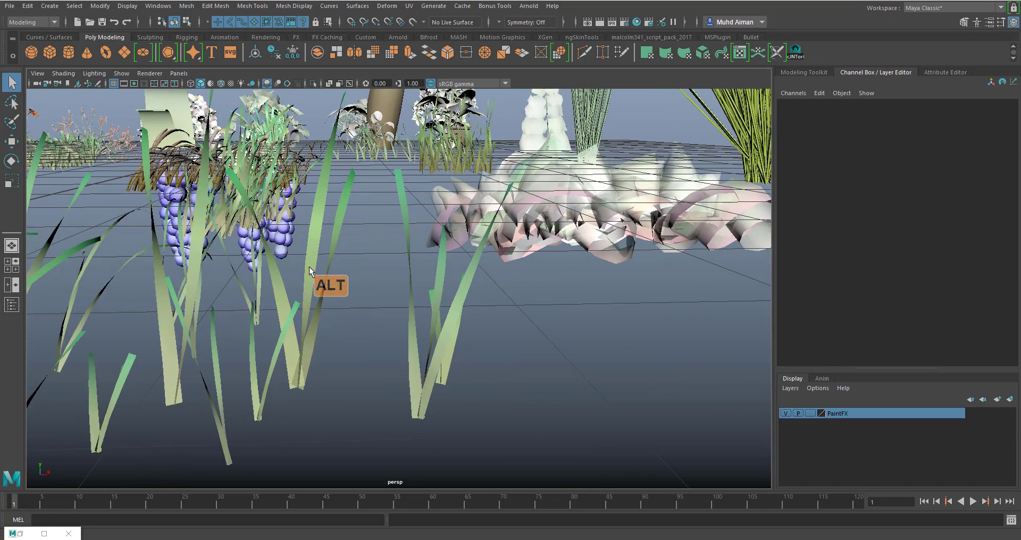
pyautogui.click(327, 204)
pyautogui.keyDown('alt'); pyautogui.moveTo(330, 195); pyautogui.dragTo(351, 203, button='right'); pyautogui.keyUp('alt')
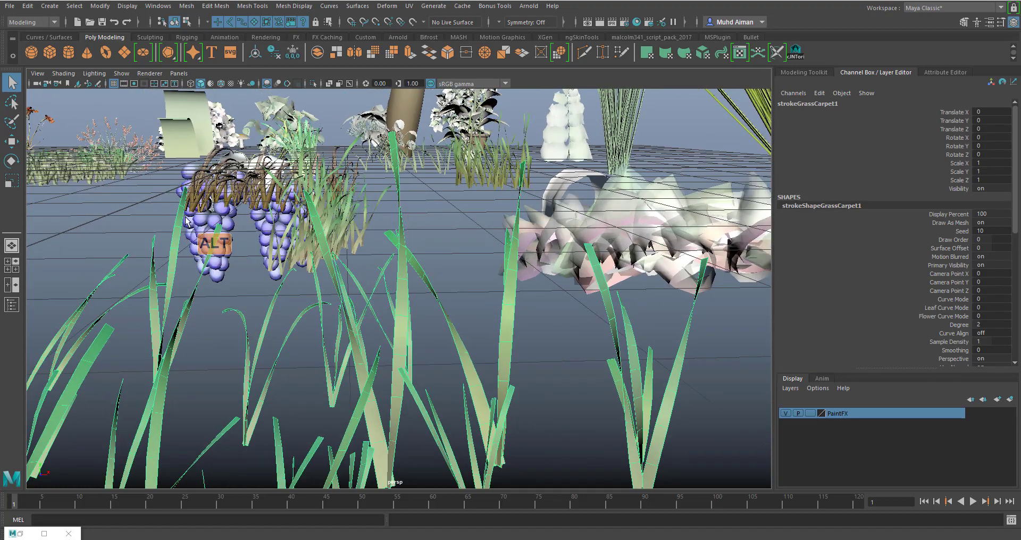
pyautogui.click(954, 73)
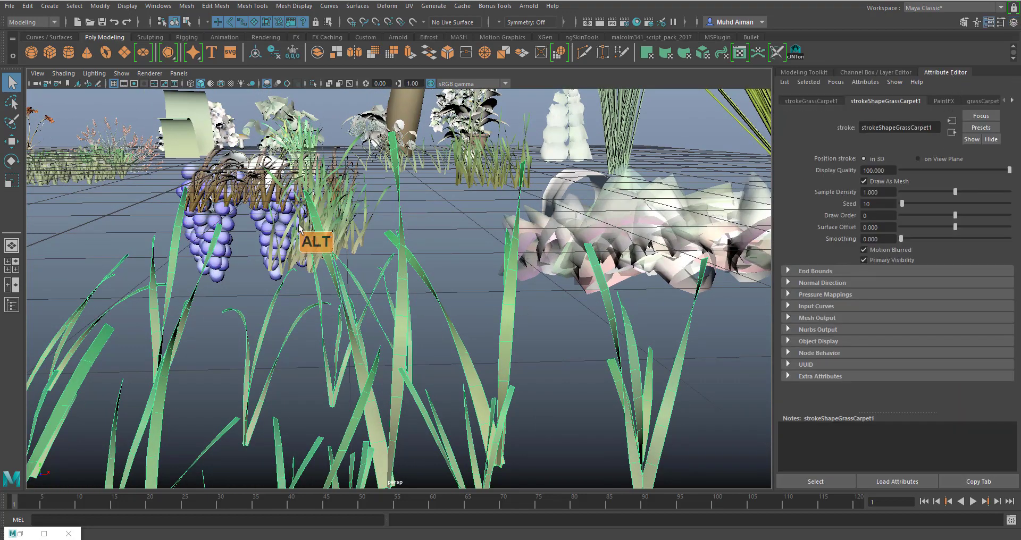
# Step: Inspect the selected grass stroke from different angles and distances, then clear the selection
pyautogui.keyDown('alt'); pyautogui.moveTo(295, 224); pyautogui.dragTo(324, 231); pyautogui.keyUp('alt')
pyautogui.keyDown('alt'); pyautogui.moveTo(468, 293); pyautogui.dragTo(335, 224, button='right'); pyautogui.keyUp('alt')
pyautogui.keyDown('alt'); pyautogui.moveTo(474, 313); pyautogui.dragTo(340, 259, button='middle'); pyautogui.keyUp('alt')
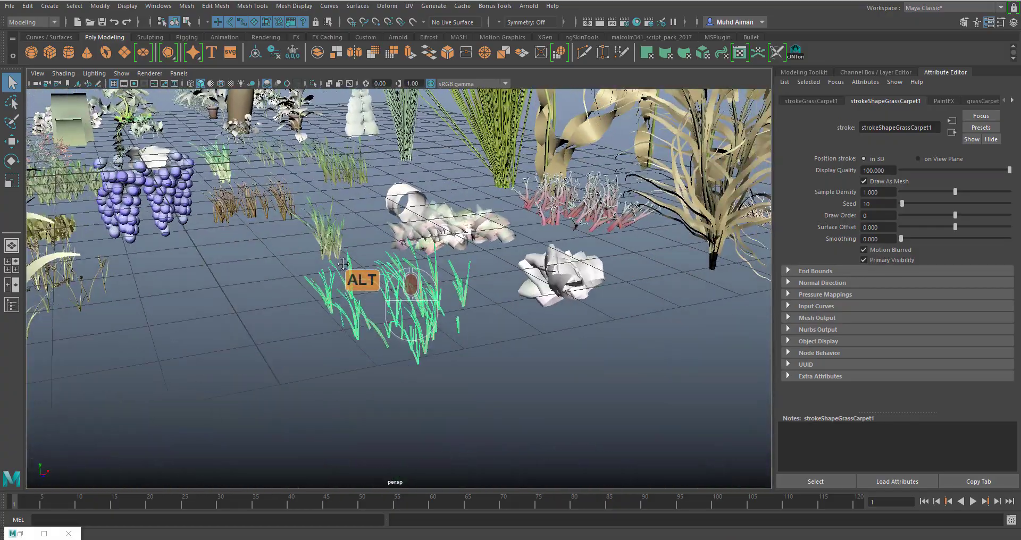
pyautogui.keyDown('alt'); pyautogui.moveTo(380, 262); pyautogui.dragTo(461, 329, button='right'); pyautogui.keyUp('alt')
pyautogui.keyDown('alt'); pyautogui.moveTo(523, 365); pyautogui.dragTo(795, 148); pyautogui.keyUp('alt')
pyautogui.click(390, 282)
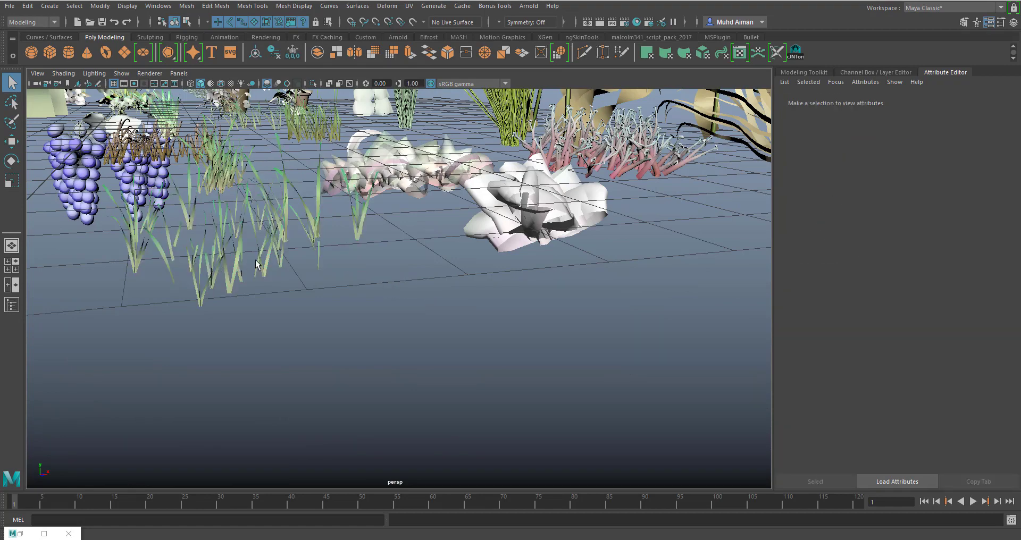
# Step: Select the grass carpet stroke again and display the attributes of its grassCarpet1 brush
pyautogui.click(236, 259)
pyautogui.keyDown('alt'); pyautogui.moveTo(332, 234); pyautogui.dragTo(372, 266, button='middle'); pyautogui.keyUp('alt')
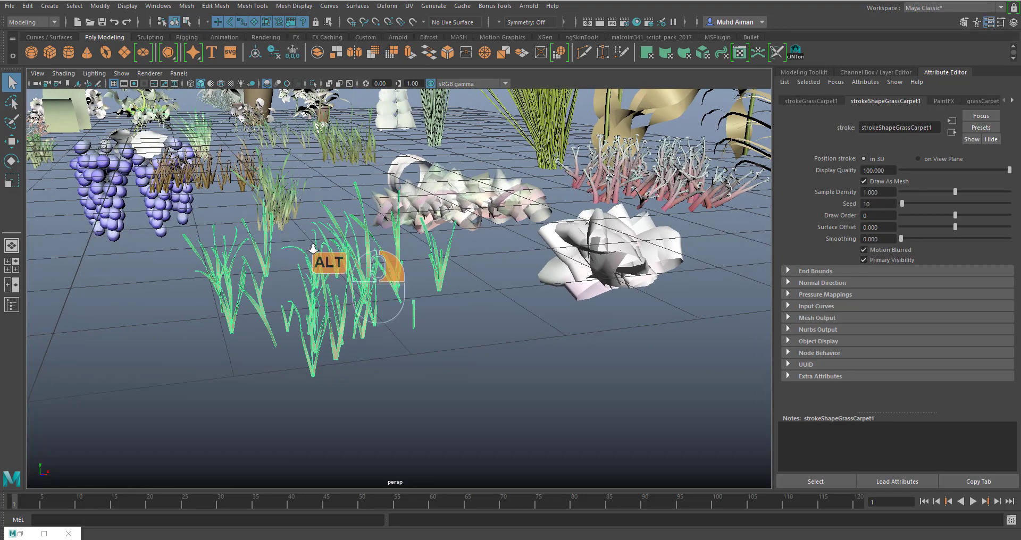
pyautogui.keyDown('alt'); pyautogui.moveTo(372, 266); pyautogui.dragTo(465, 248, button='right'); pyautogui.keyUp('alt')
pyautogui.click(947, 101)
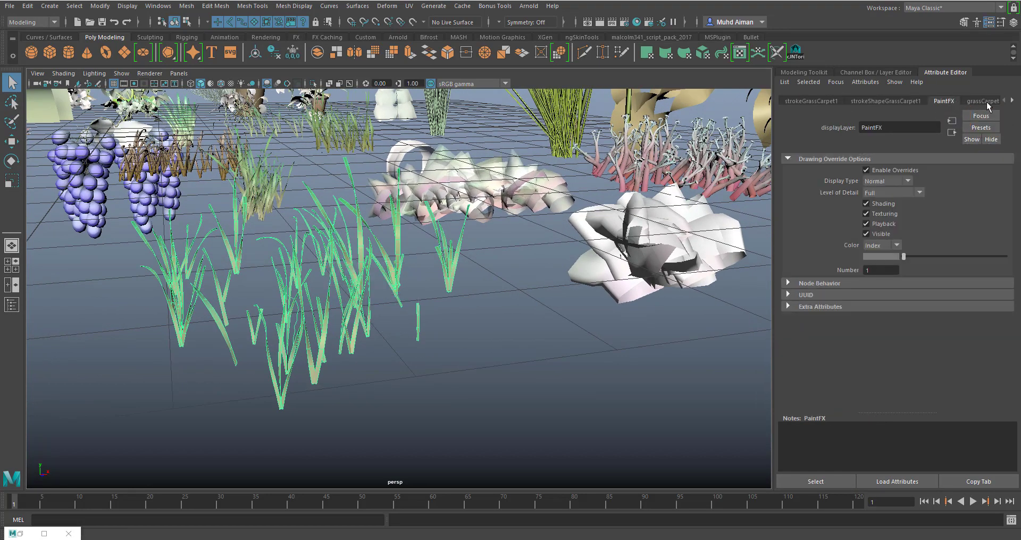
pyautogui.click(985, 102)
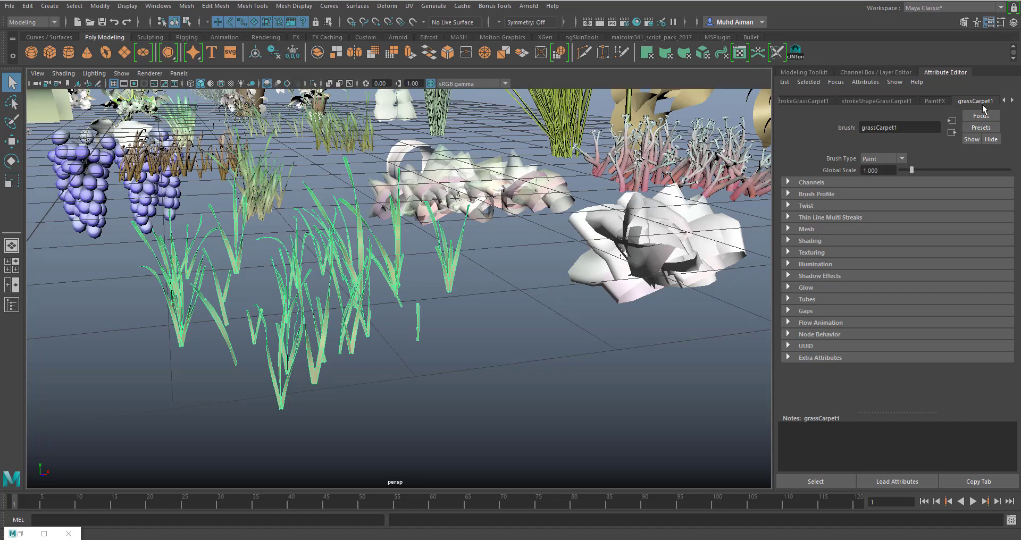
pyautogui.click(1012, 102)
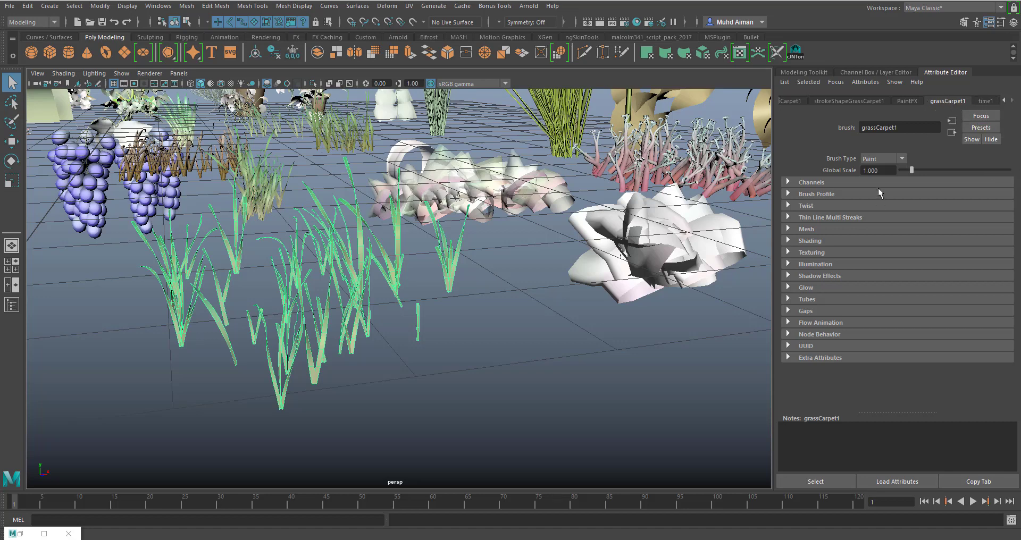
# Step: Display the Growth settings within the Tubes attributes of the grassCarpet1 brush
pyautogui.click(788, 299)
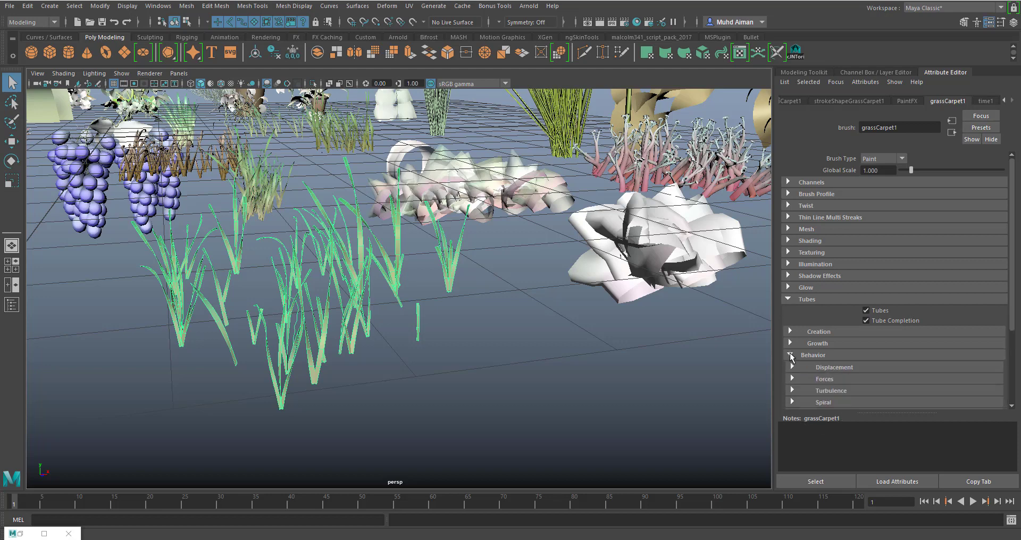
pyautogui.click(790, 355)
pyautogui.click(790, 292)
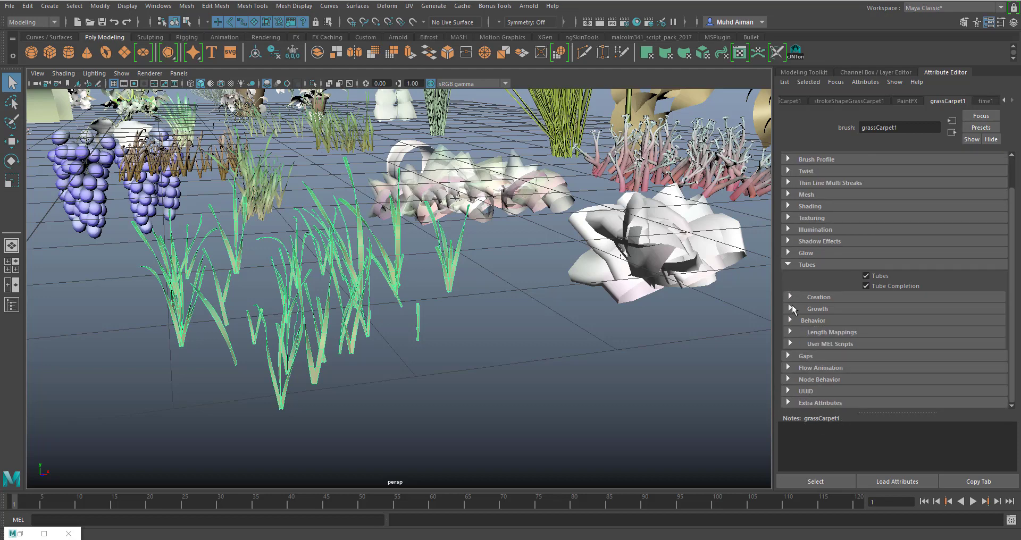
pyautogui.click(790, 309)
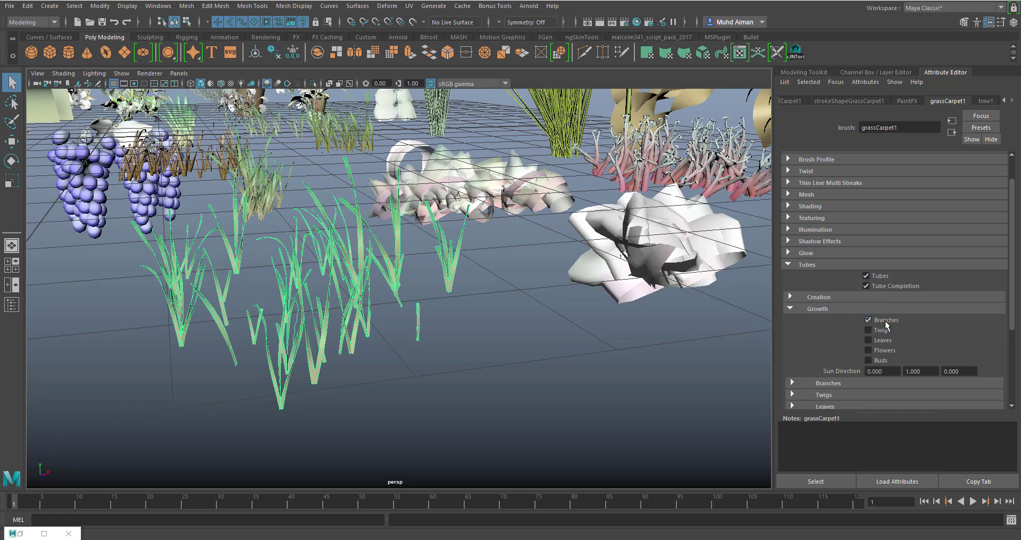
# Step: Toggle the grass carpet's Branches off and on, then enable Twigs, Leaves, Flowers and Buds growth and examine the plant
pyautogui.click(868, 319)
pyautogui.click(868, 320)
pyautogui.click(867, 330)
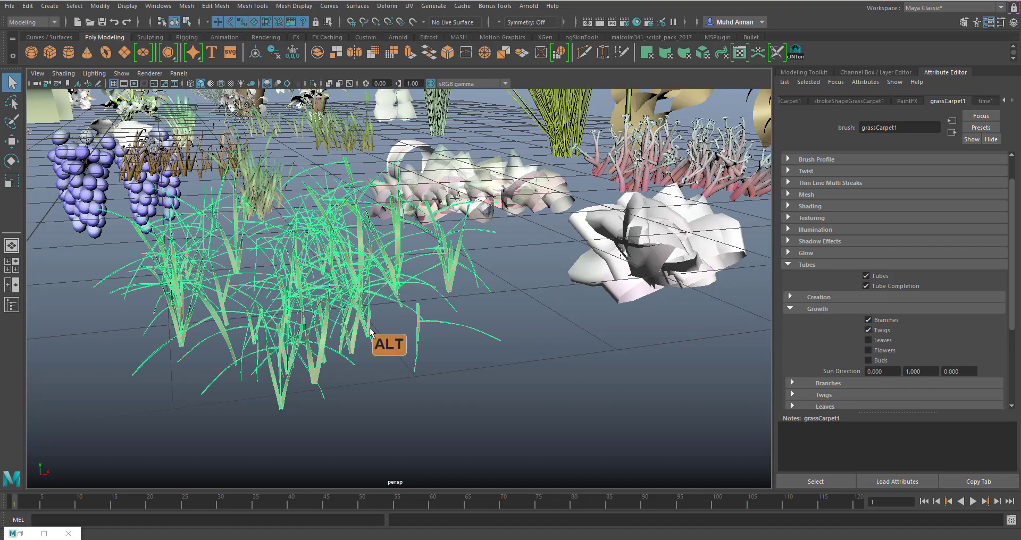
pyautogui.keyDown('alt'); pyautogui.moveTo(371, 329); pyautogui.dragTo(426, 332, button='middle'); pyautogui.keyUp('alt')
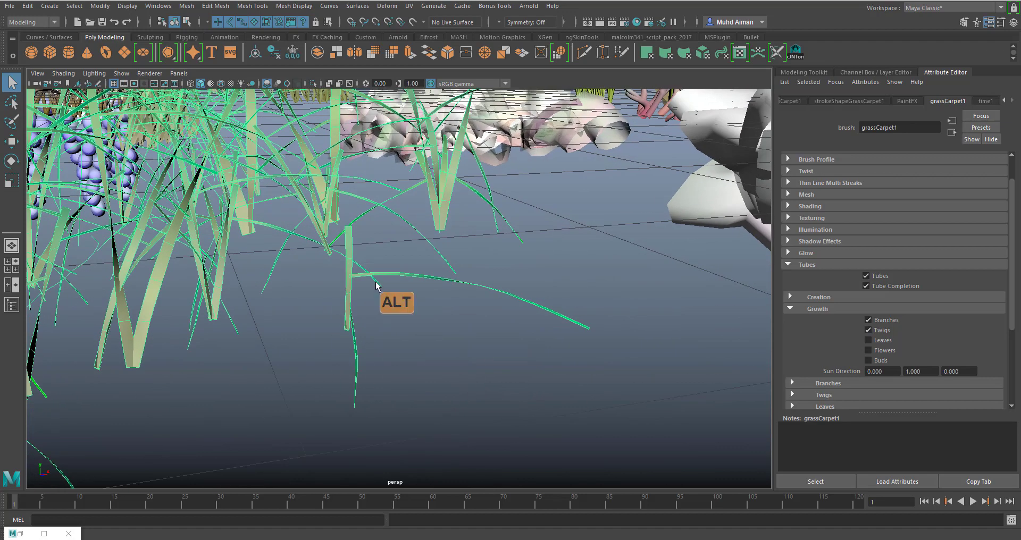
pyautogui.click(868, 340)
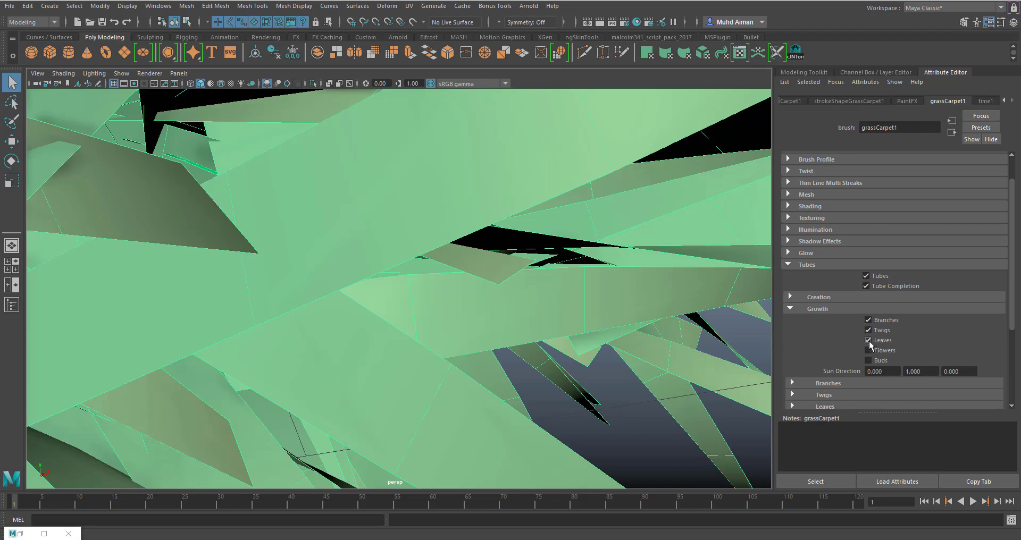
pyautogui.keyDown('alt'); pyautogui.moveTo(622, 352); pyautogui.dragTo(578, 306, button='right'); pyautogui.keyUp('alt')
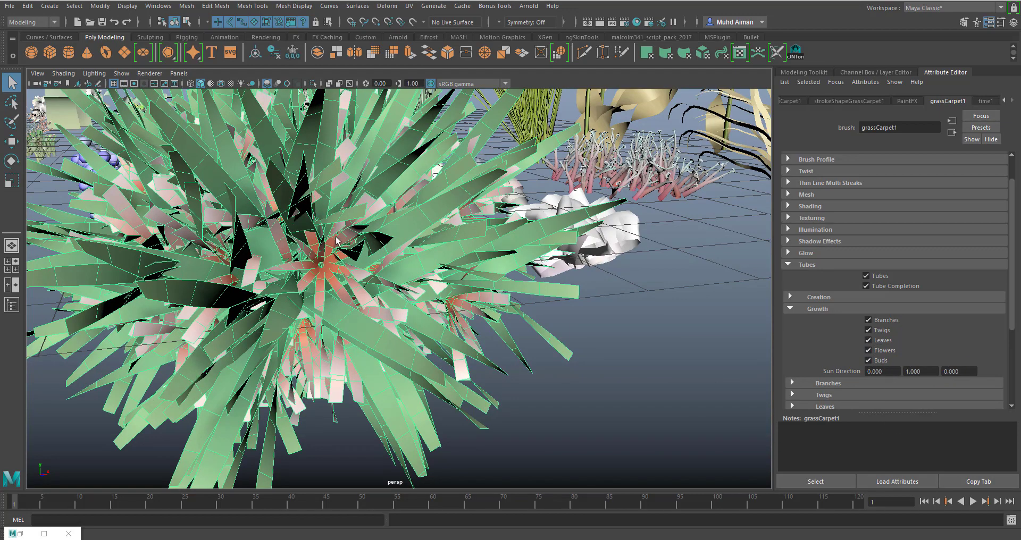
pyautogui.keyDown('alt'); pyautogui.moveTo(416, 275); pyautogui.dragTo(421, 272); pyautogui.keyUp('alt')
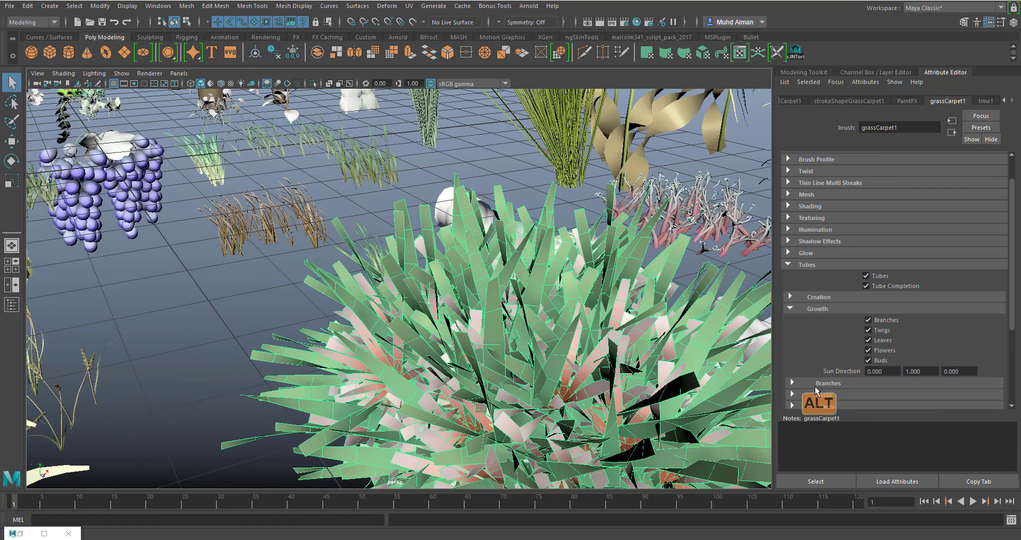
# Step: Disable the grass carpet's Buds, Flowers, Leaves and Twigs growth, keeping only Branches enabled
pyautogui.click(868, 360)
pyautogui.click(867, 351)
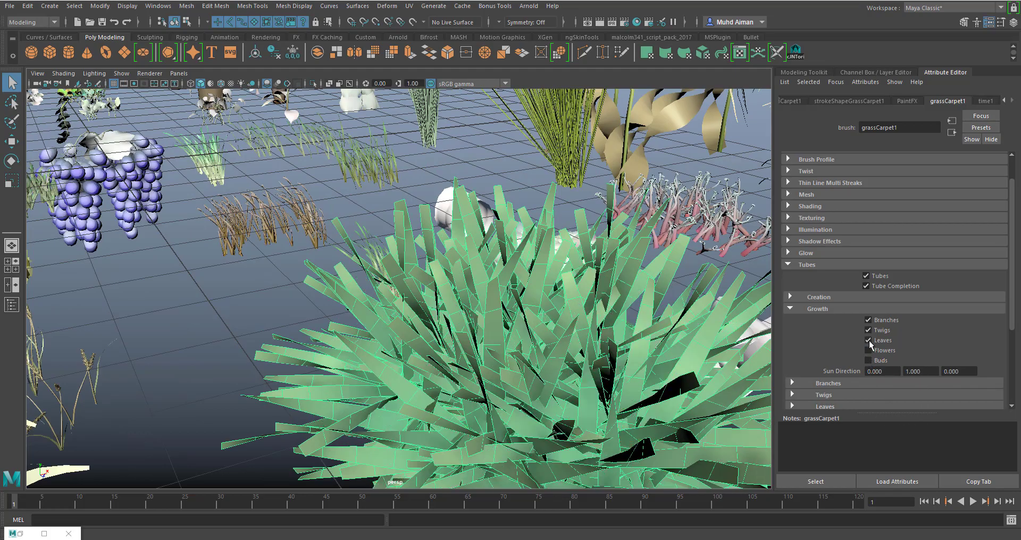
pyautogui.click(868, 341)
# Step: Select the pink clover stroke at the flower end of the grid to check its enabled growth options
pyautogui.keyDown('alt'); pyautogui.moveTo(693, 352); pyautogui.dragTo(613, 341, button='middle'); pyautogui.keyUp('alt')
pyautogui.keyDown('alt'); pyautogui.moveTo(613, 340); pyautogui.dragTo(504, 302, button='right'); pyautogui.keyUp('alt')
pyautogui.keyDown('alt'); pyautogui.moveTo(469, 282); pyautogui.dragTo(512, 254); pyautogui.keyUp('alt')
pyautogui.keyDown('alt'); pyautogui.moveTo(303, 255); pyautogui.dragTo(438, 211, button='middle'); pyautogui.keyUp('alt')
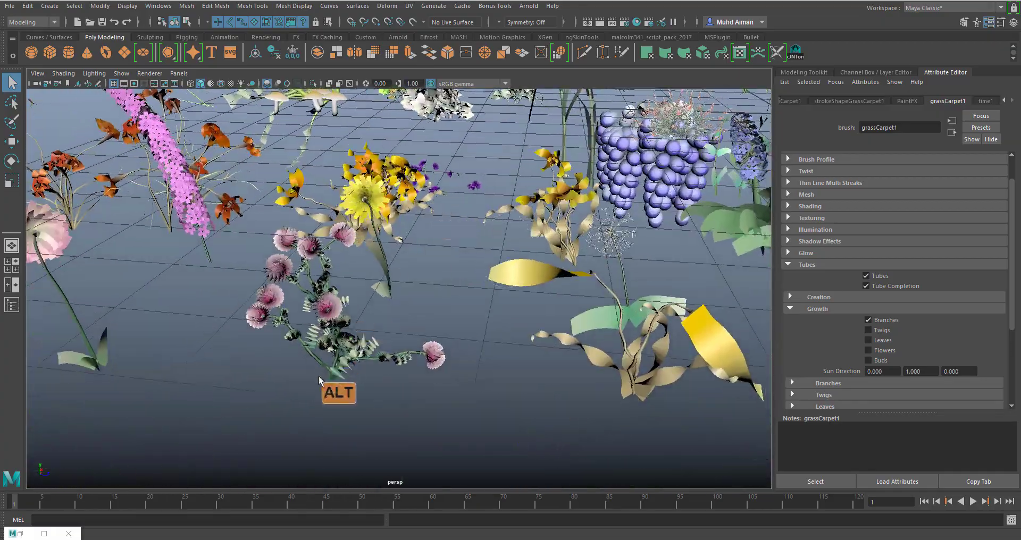
pyautogui.click(319, 364)
# Step: Select the pink dahlia stroke beside the clover and examine its flower and growth options up close
pyautogui.moveTo(178, 321)
pyautogui.keyDown('alt'); pyautogui.mouseDown(button='middle')
pyautogui.moveTo(227, 296)
pyautogui.moveTo(323, 296)
pyautogui.mouseUp(button='middle'); pyautogui.keyUp('alt')
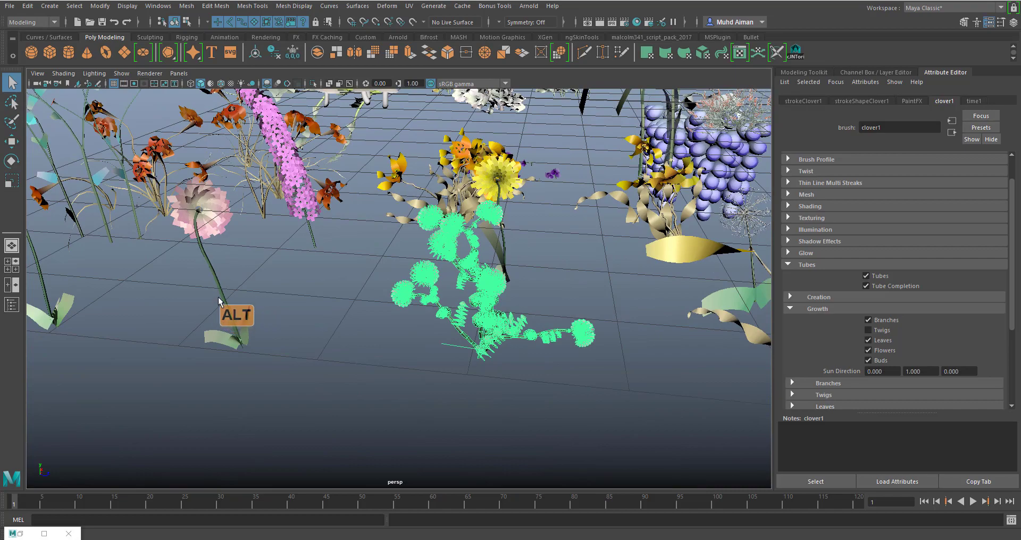
pyautogui.click(225, 302)
pyautogui.keyDown('alt'); pyautogui.moveTo(252, 309); pyautogui.dragTo(295, 304); pyautogui.keyUp('alt')
pyautogui.keyDown('alt'); pyautogui.moveTo(452, 279); pyautogui.dragTo(524, 244, button='right'); pyautogui.keyUp('alt')
pyautogui.keyDown('alt'); pyautogui.moveTo(523, 244); pyautogui.dragTo(491, 306, button='middle'); pyautogui.keyUp('alt')
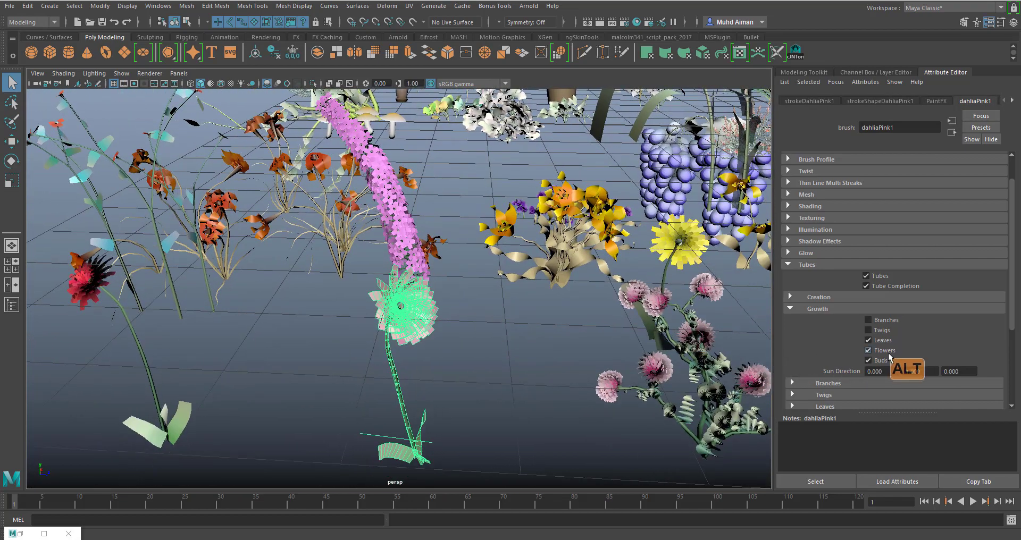
pyautogui.keyDown('alt'); pyautogui.moveTo(459, 341); pyautogui.dragTo(502, 367, button='right'); pyautogui.keyUp('alt')
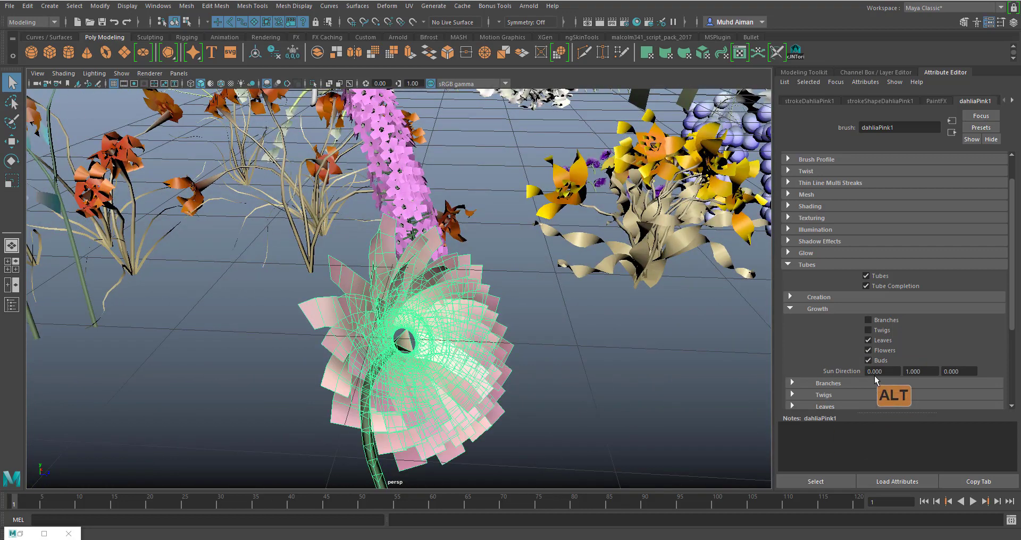
# Step: Turn the pink dahlia's Buds, Flowers and Leaves growth off one by one, then turn all three back on
pyautogui.click(868, 361)
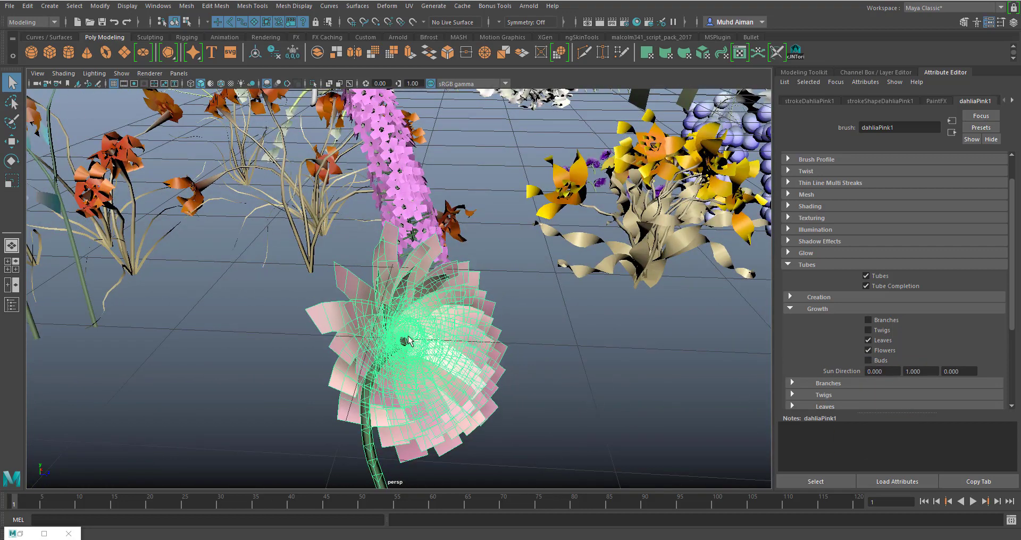
pyautogui.click(869, 350)
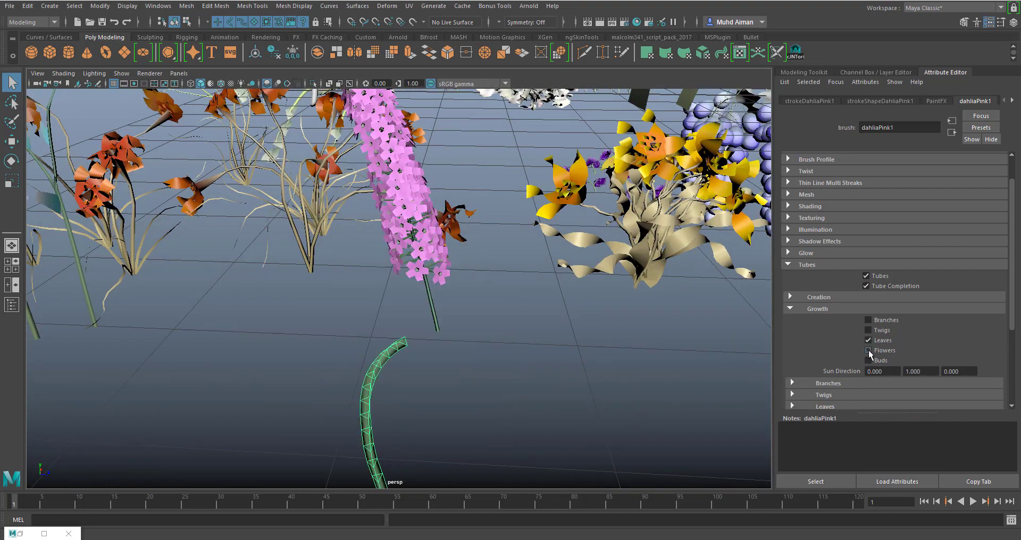
pyautogui.keyDown('alt'); pyautogui.moveTo(563, 380); pyautogui.dragTo(434, 363, button='right'); pyautogui.keyUp('alt')
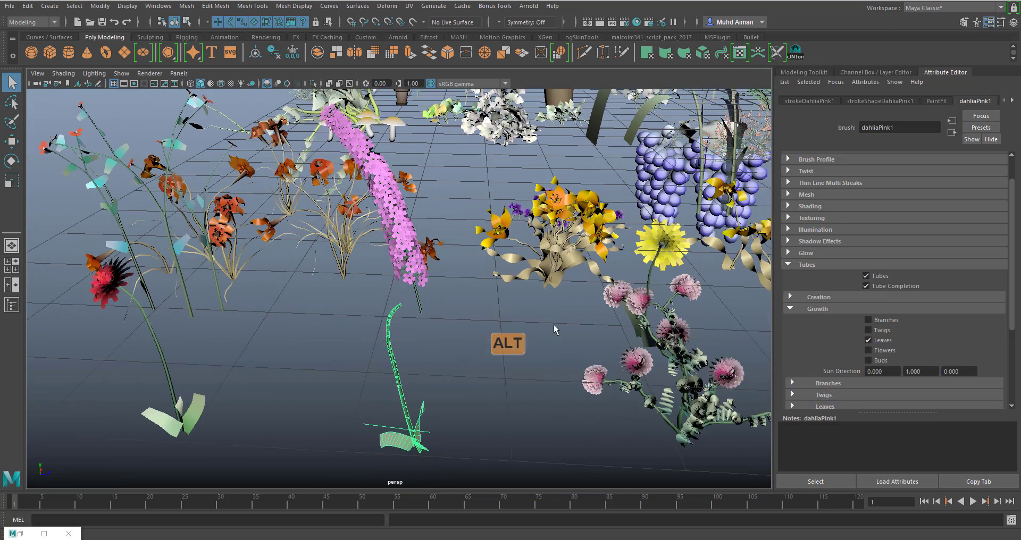
pyautogui.click(868, 339)
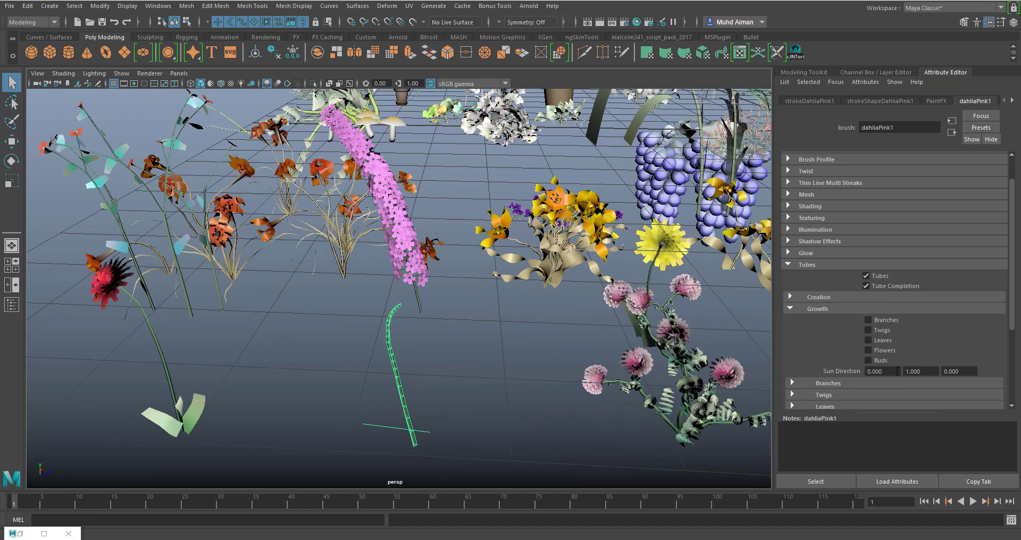
pyautogui.click(869, 350)
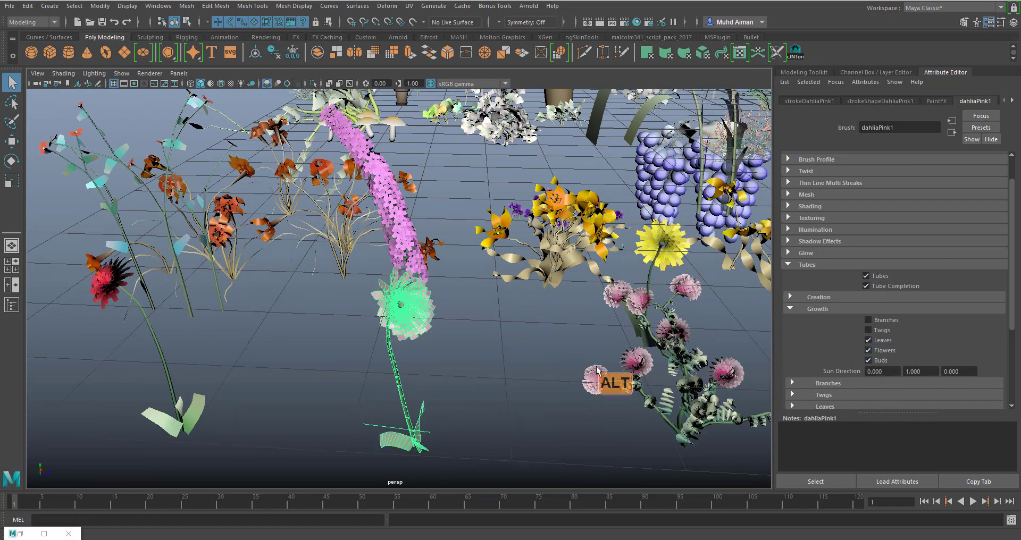
# Step: Select the large white daisy at the grid corner, then the orange painted daisies, to compare their growth options
pyautogui.keyDown('alt'); pyautogui.moveTo(594, 368); pyautogui.dragTo(491, 299, button='right'); pyautogui.keyUp('alt')
pyautogui.keyDown('alt'); pyautogui.moveTo(541, 250); pyautogui.dragTo(502, 316, button='middle'); pyautogui.keyUp('alt')
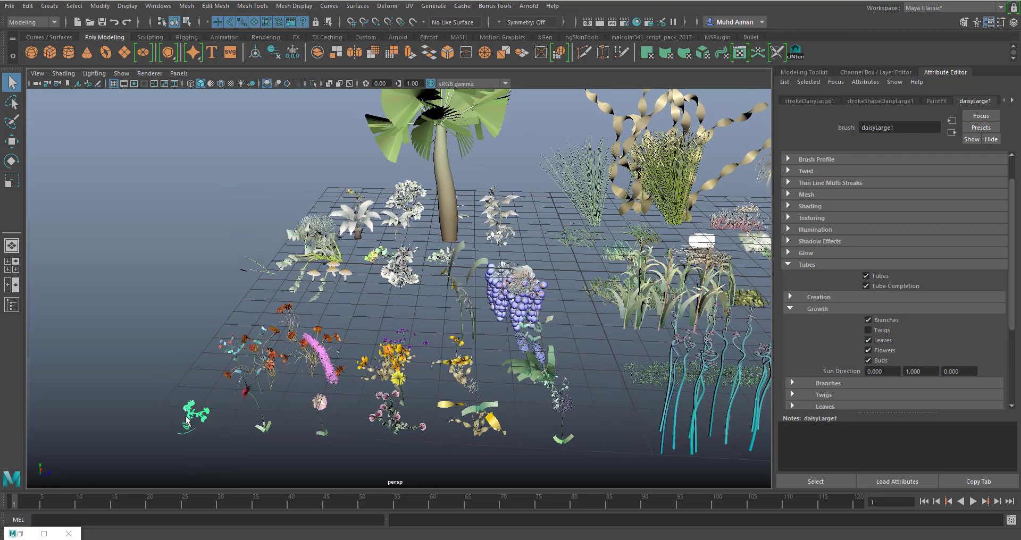
pyautogui.keyDown('alt'); pyautogui.moveTo(198, 429); pyautogui.dragTo(409, 361, button='right'); pyautogui.keyUp('alt')
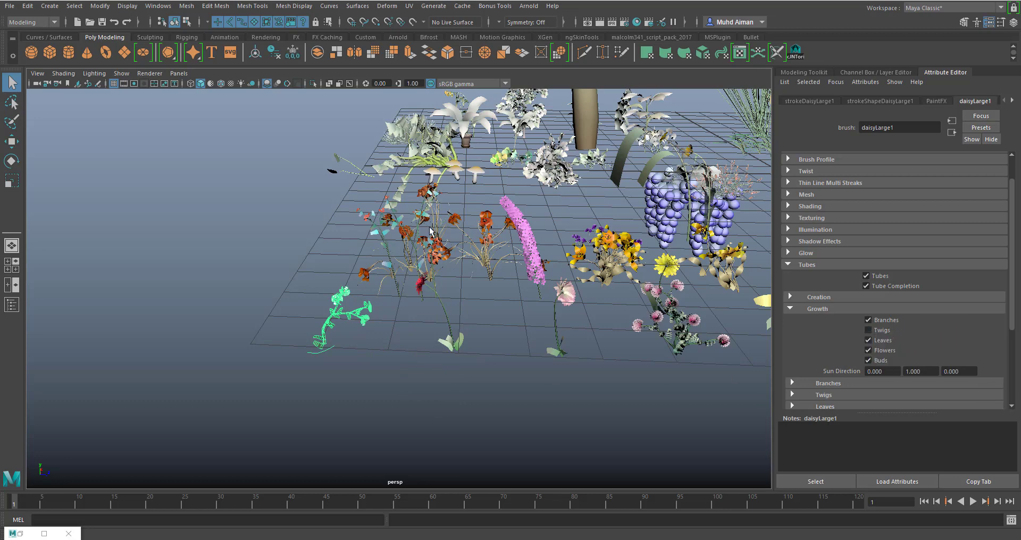
pyautogui.click(439, 244)
pyautogui.keyDown('alt'); pyautogui.moveTo(557, 349); pyautogui.dragTo(523, 355, button='middle'); pyautogui.keyUp('alt')
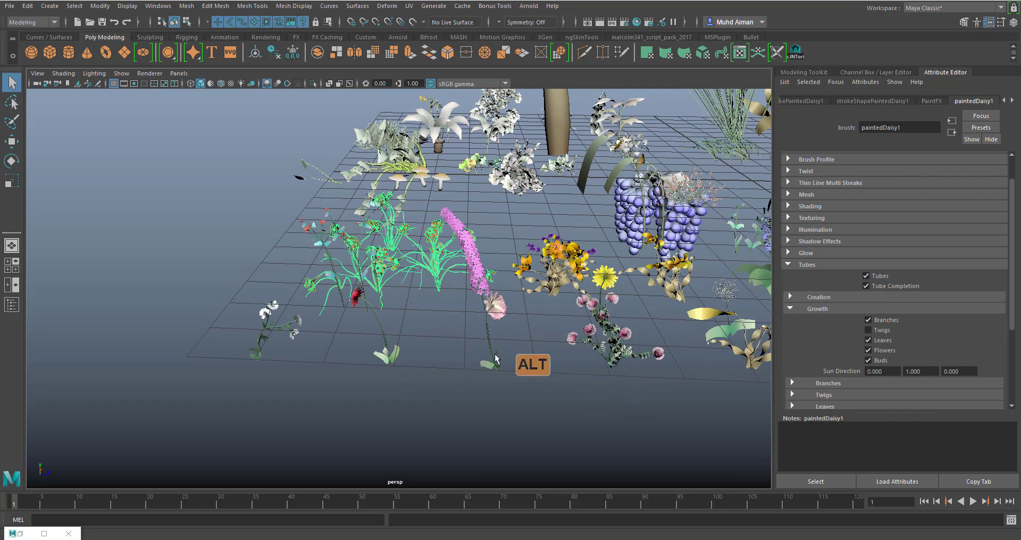
# Step: Select the pink dahlia stroke again and bring its whole stem, leaves and flower into close view
pyautogui.click(494, 362)
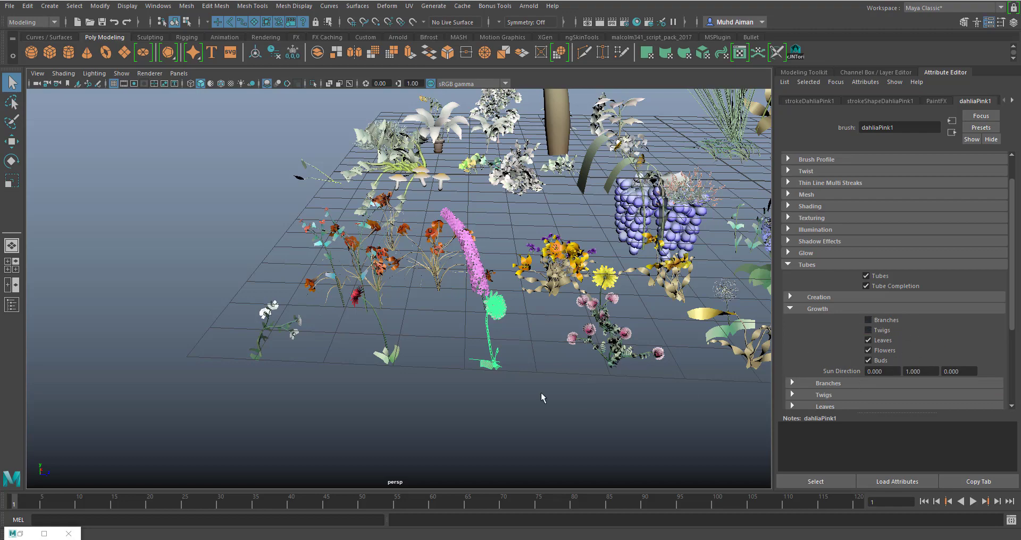
pyautogui.moveTo(542, 397)
pyautogui.keyDown('alt'); pyautogui.mouseDown(button='right')
pyautogui.moveTo(555, 395)
pyautogui.moveTo(573, 422)
pyautogui.moveTo(512, 390)
pyautogui.moveTo(518, 376)
pyautogui.mouseUp(button='right'); pyautogui.keyUp('alt')
pyautogui.keyDown('alt'); pyautogui.moveTo(531, 364); pyautogui.dragTo(514, 360, button='middle'); pyautogui.keyUp('alt')
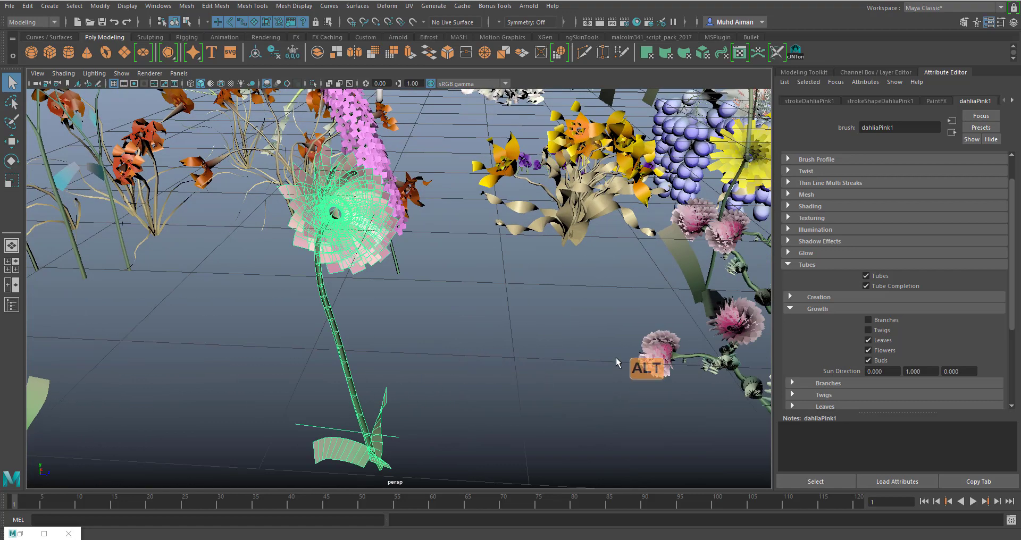
pyautogui.click(347, 330)
pyautogui.moveTo(347, 330)
pyautogui.keyDown('alt'); pyautogui.mouseDown()
pyautogui.moveTo(441, 366)
pyautogui.moveTo(423, 351)
pyautogui.moveTo(422, 304)
pyautogui.moveTo(303, 335)
pyautogui.mouseUp(); pyautogui.keyUp('alt')
pyautogui.click(269, 332)
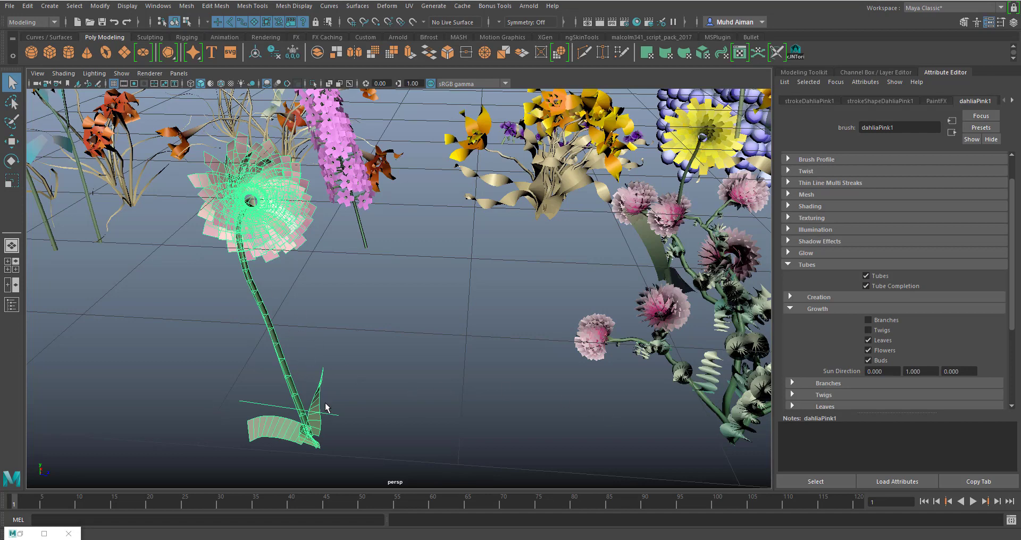
pyautogui.keyDown('alt'); pyautogui.moveTo(326, 408); pyautogui.dragTo(334, 403); pyautogui.keyUp('alt')
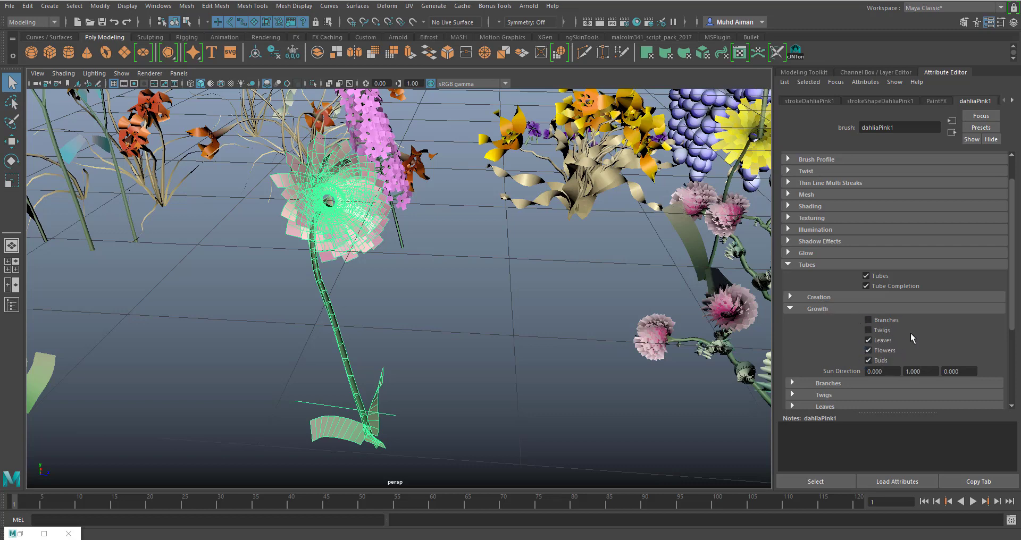
# Step: Examine the tube Creation settings and the Branches growth settings of the dahliaPink1 brush
pyautogui.click(789, 296)
pyautogui.scroll(-5, 877, 287)
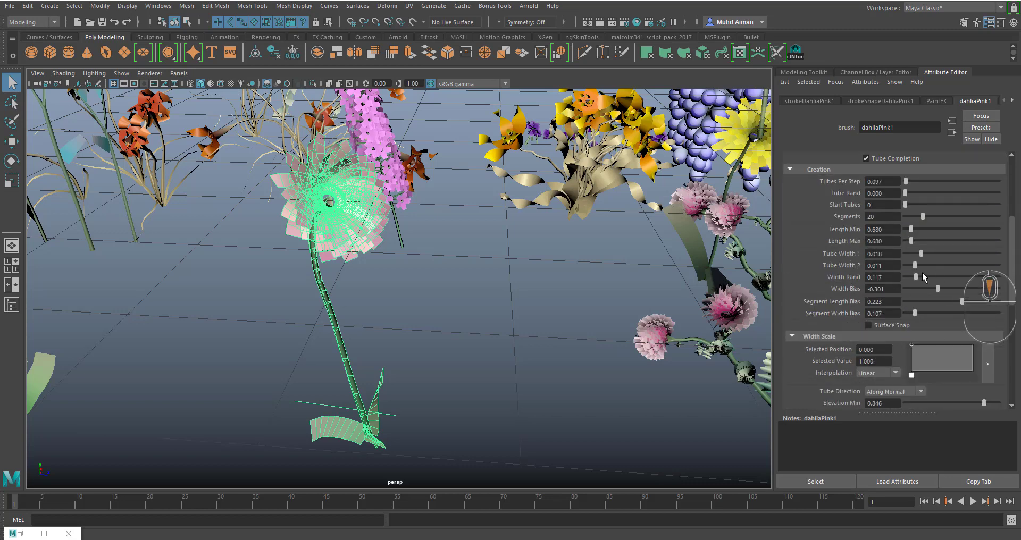
pyautogui.scroll(-3, 919, 279)
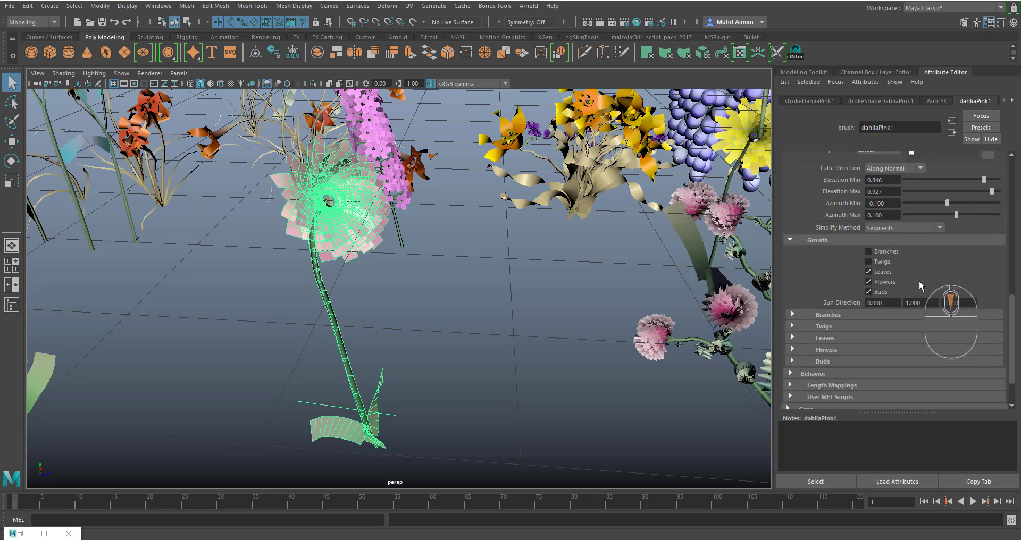
pyautogui.click(792, 315)
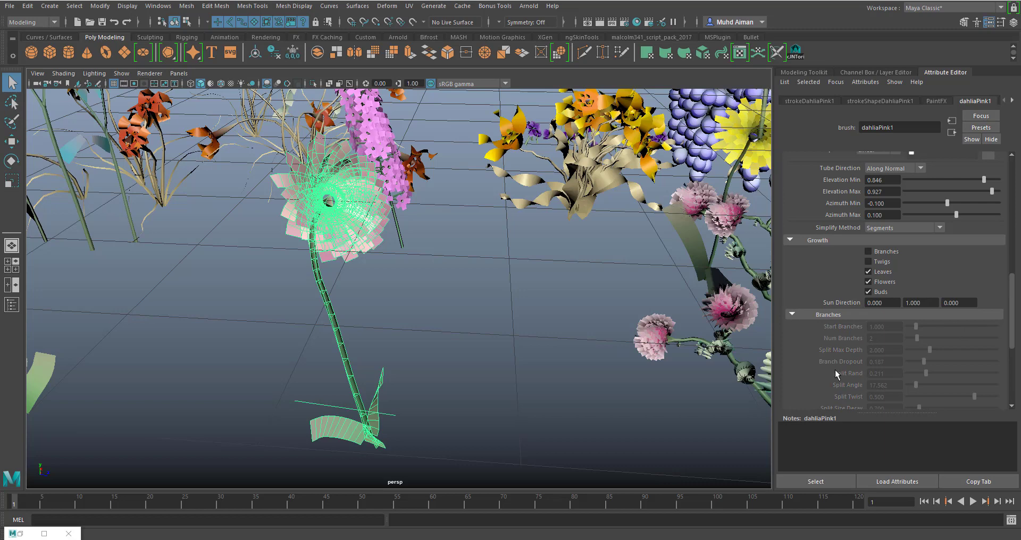
pyautogui.click(792, 315)
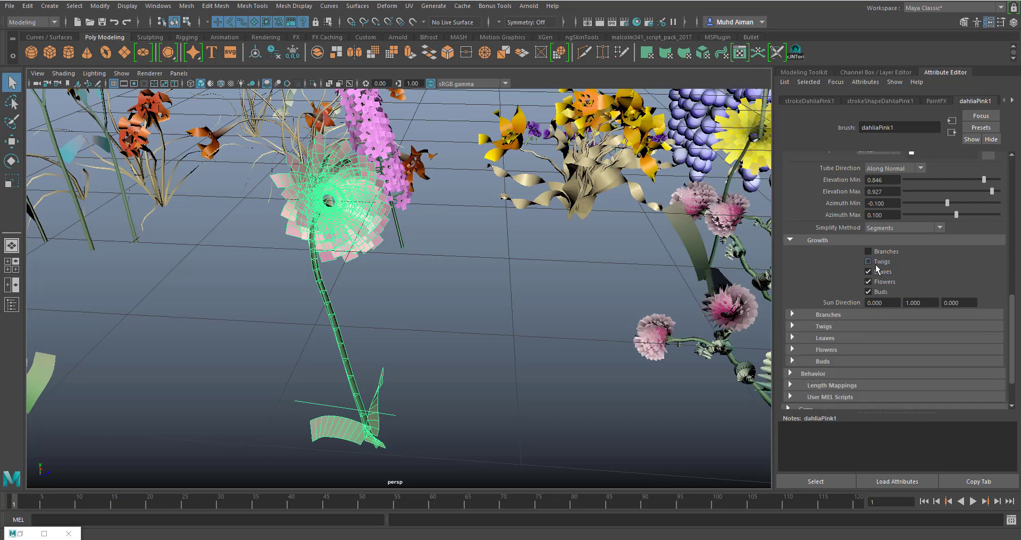
# Step: Set the pink dahlia's Leaf Length to 0.144 and Leaf Base Width to 0.096 in the leaf growth settings
pyautogui.click(792, 337)
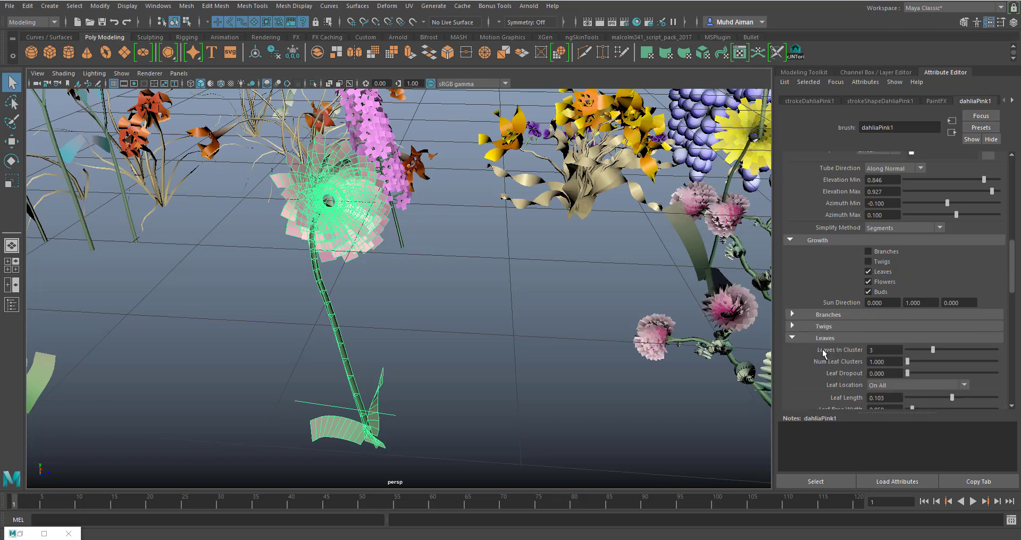
pyautogui.scroll(-2, 835, 318)
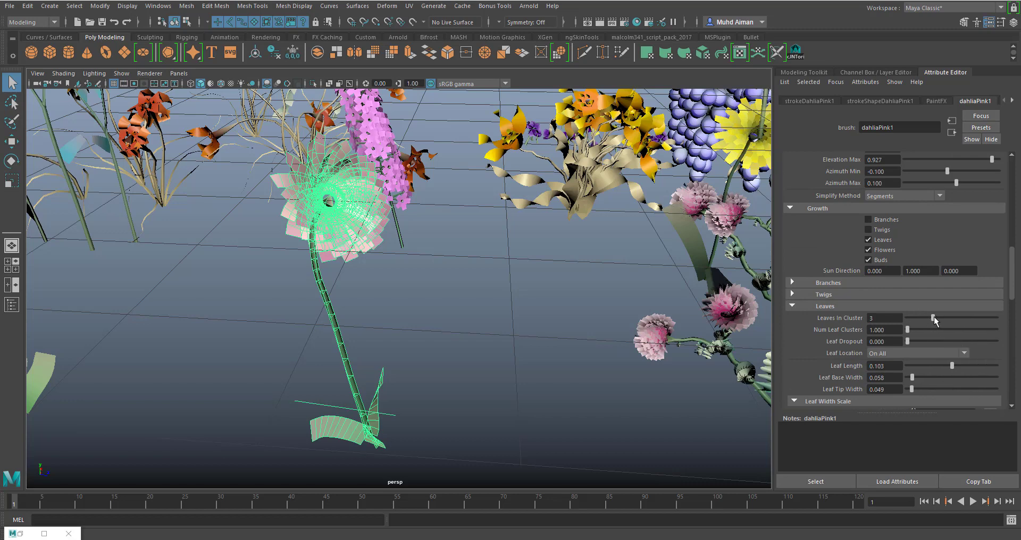
pyautogui.moveTo(934, 317); pyautogui.dragTo(906, 329)
pyautogui.moveTo(958, 365)
pyautogui.mouseDown()
pyautogui.moveTo(939, 366)
pyautogui.moveTo(969, 366)
pyautogui.mouseUp()
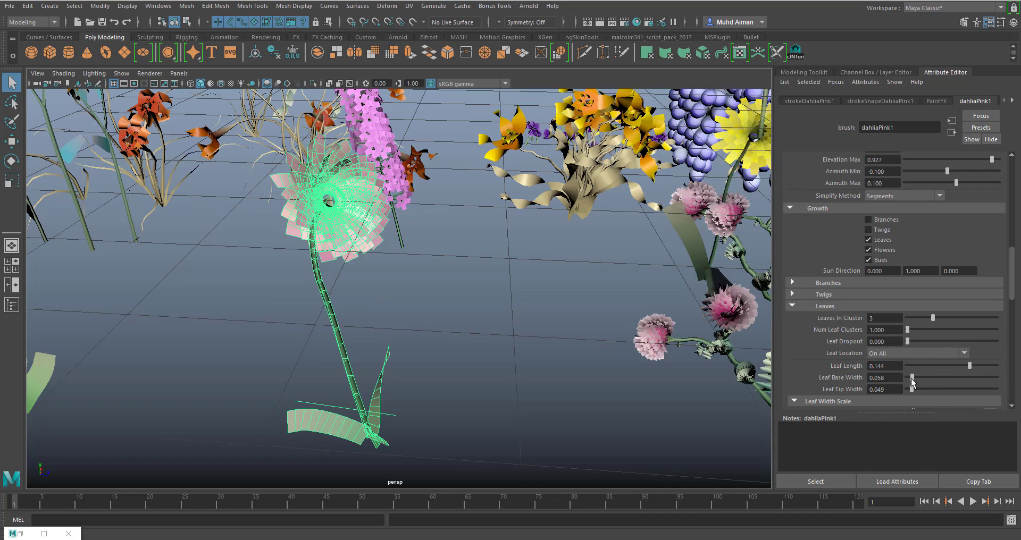
pyautogui.moveTo(912, 379); pyautogui.dragTo(916, 379)
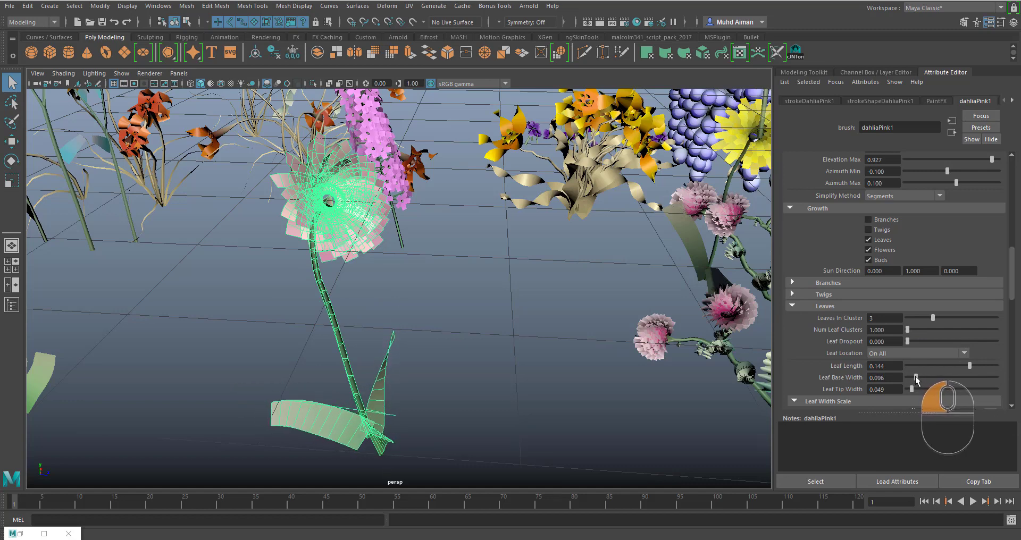
# Step: Examine the Flowers growth settings of the dahliaPink1 brush, from petal count and size to Petal Width Scale and Petal Curl
pyautogui.click(792, 306)
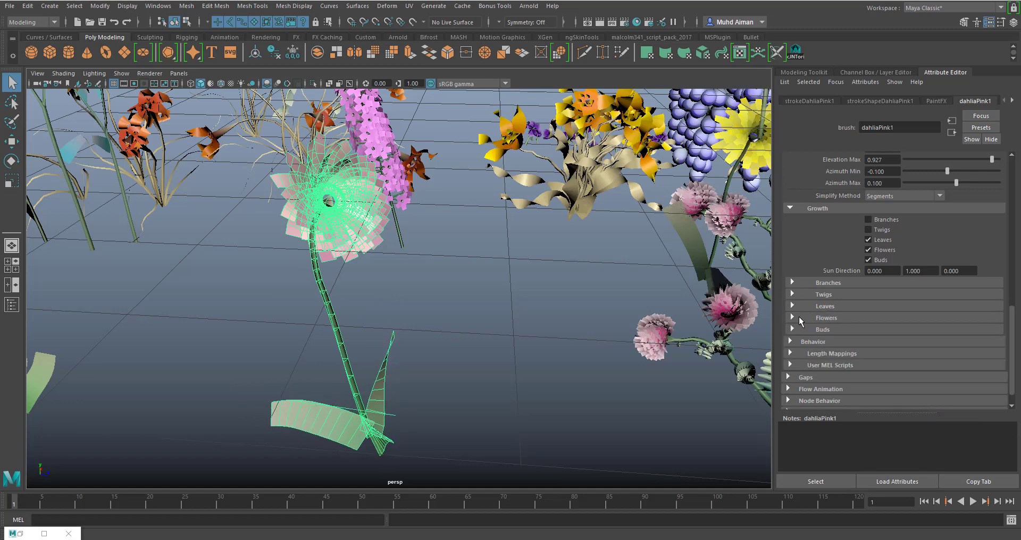
pyautogui.click(792, 319)
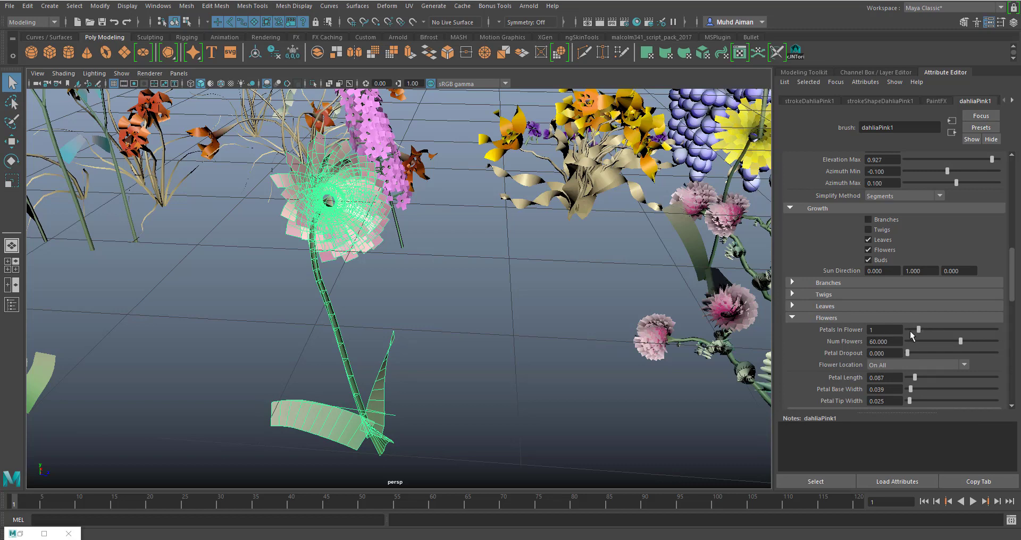
pyautogui.moveTo(918, 328)
pyautogui.mouseDown()
pyautogui.moveTo(944, 324)
pyautogui.moveTo(908, 321)
pyautogui.moveTo(919, 324)
pyautogui.mouseUp()
pyautogui.scroll(-5, 898, 276)
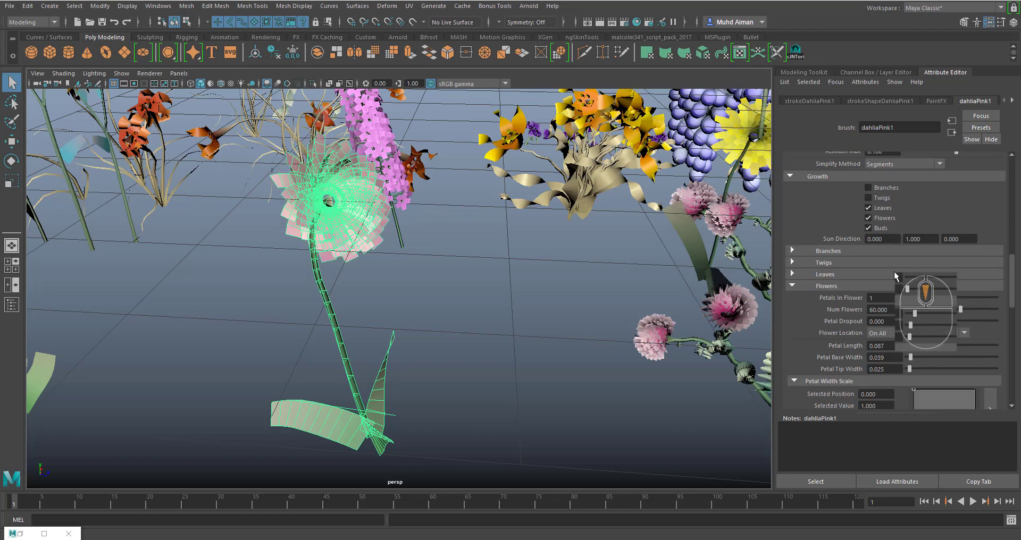
pyautogui.scroll(-3, 820, 282)
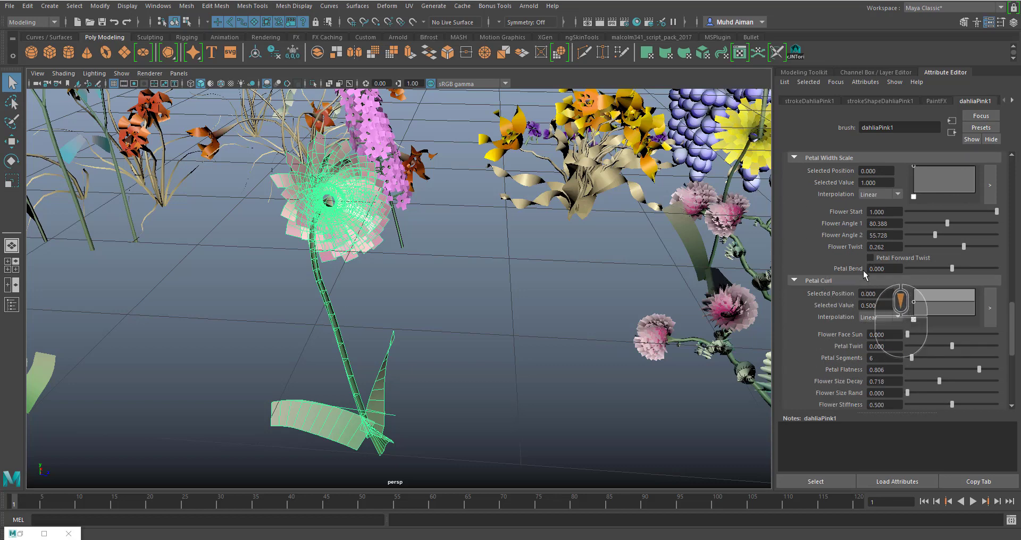
pyautogui.scroll(2, 863, 270)
pyautogui.click(795, 221)
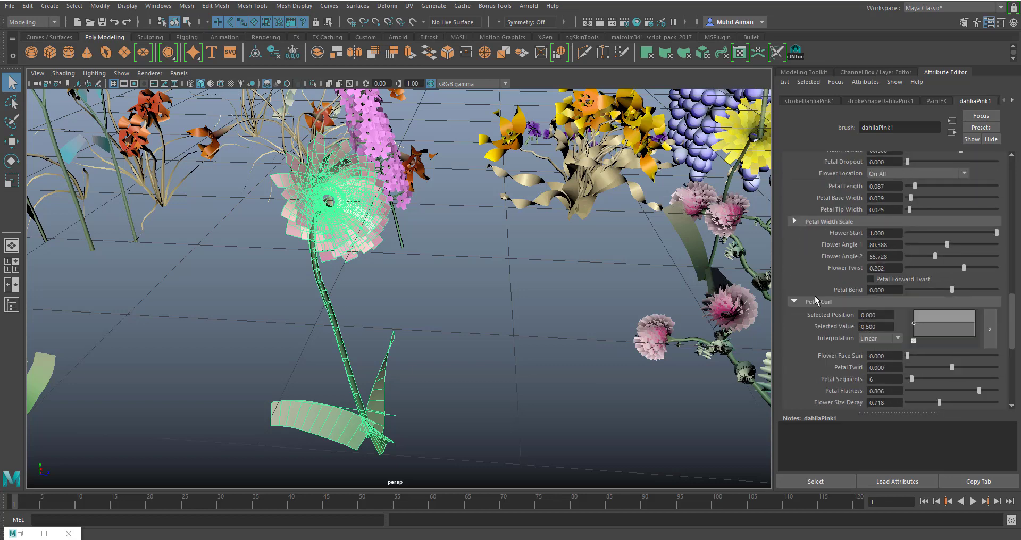
pyautogui.click(793, 222)
pyautogui.click(793, 222)
pyautogui.scroll(5, 811, 242)
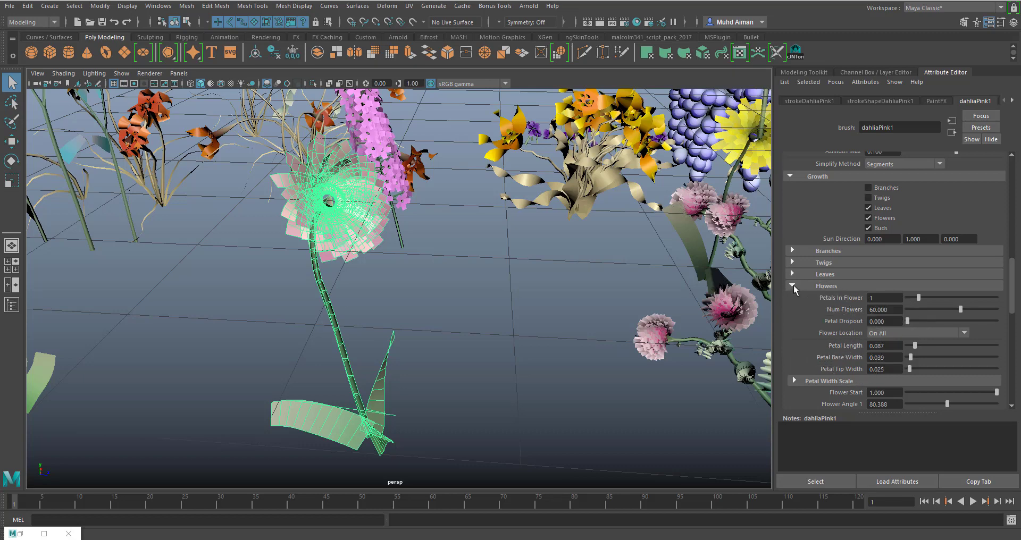
pyautogui.click(793, 285)
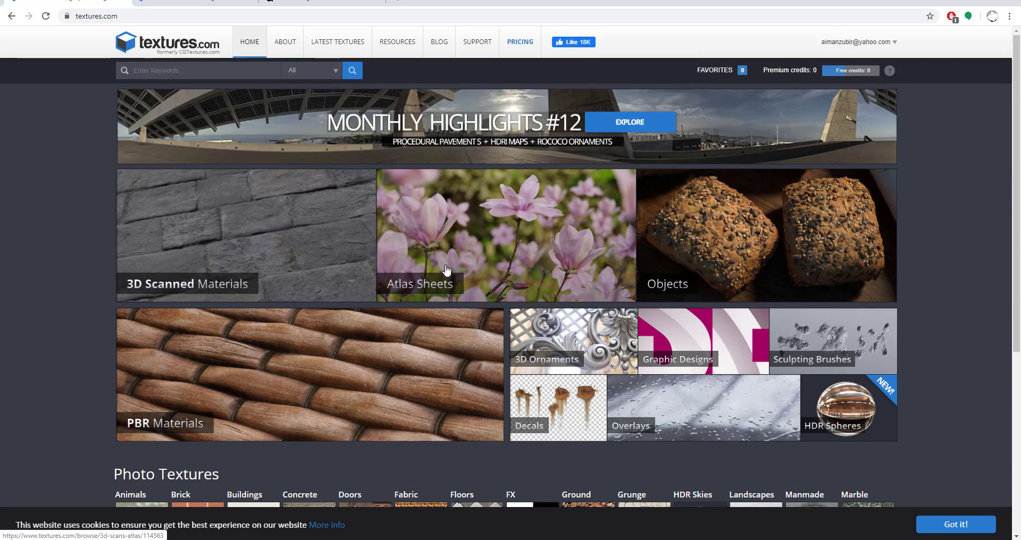
# Step: Switch to textures.com in the browser and look through the Atlas Sheets for petals and leaves, down to the Magnolia sets in Plants and Flowers
pyautogui.click(515, 225)
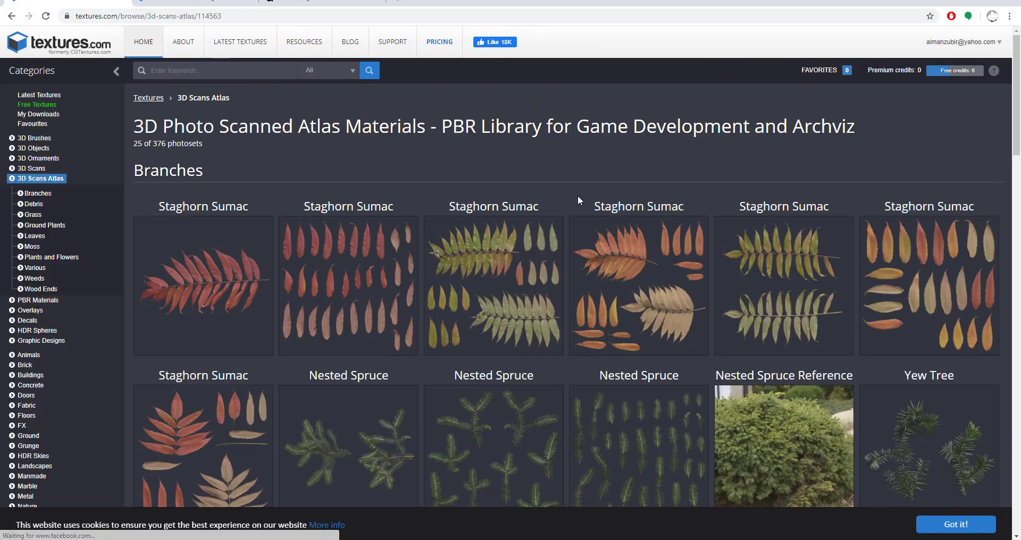
pyautogui.scroll(-8, 652, 158)
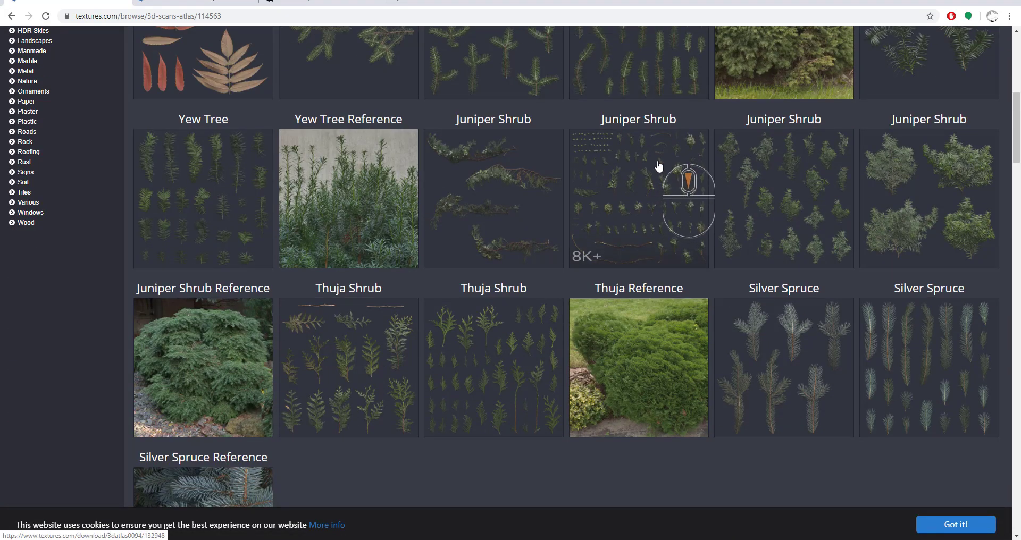
pyautogui.scroll(-20, 659, 165)
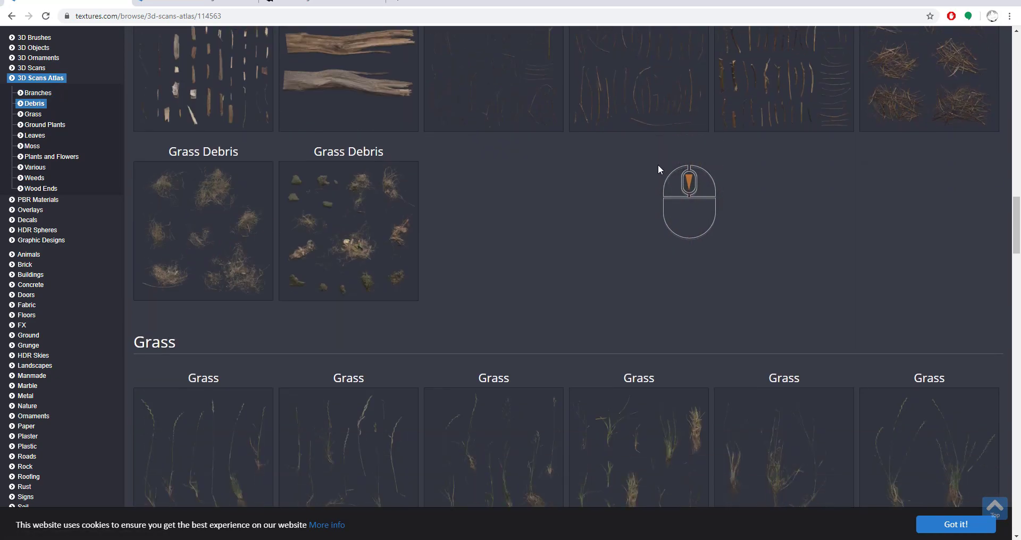
pyautogui.scroll(-18, 658, 166)
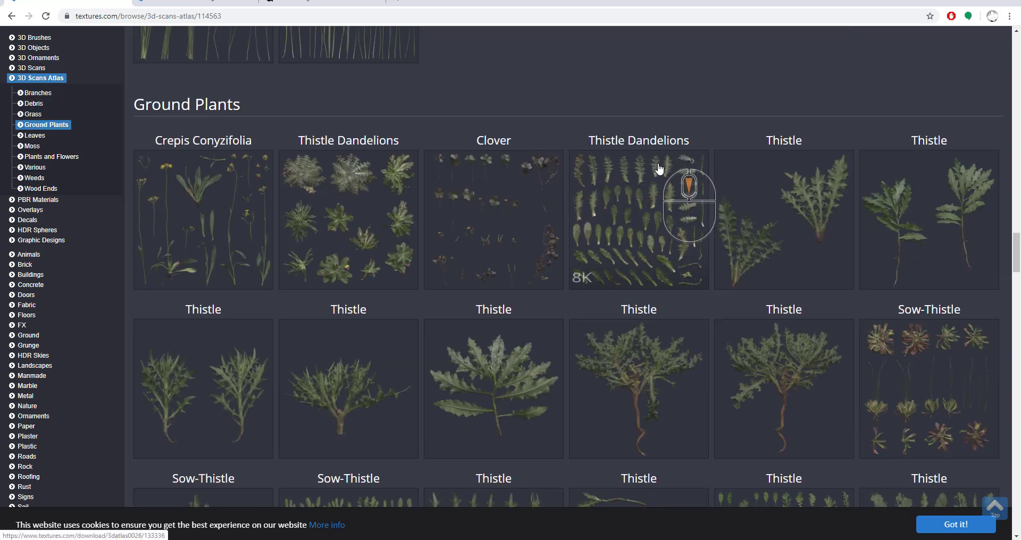
pyautogui.scroll(20, 659, 169)
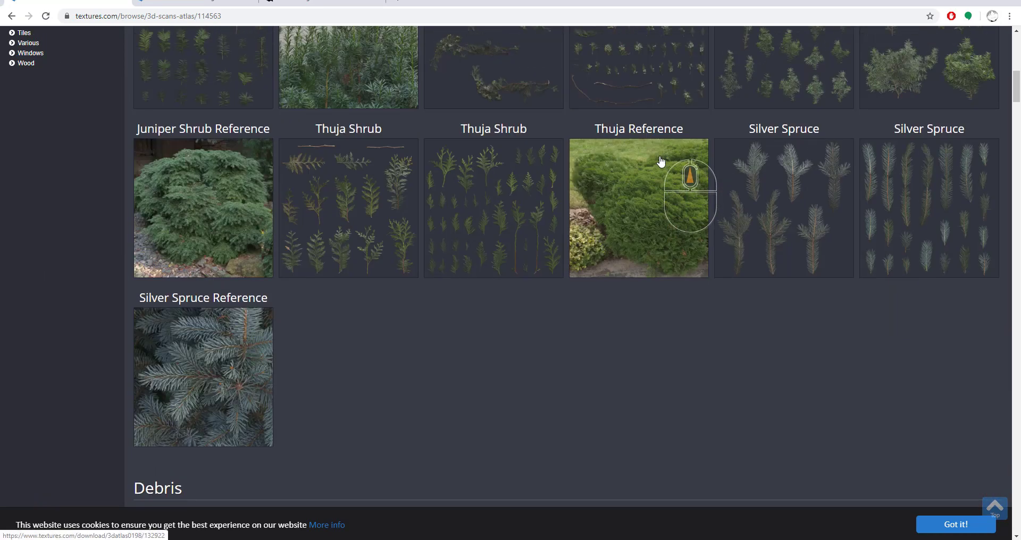
pyautogui.moveTo(1015, 88); pyautogui.dragTo(1016, 378)
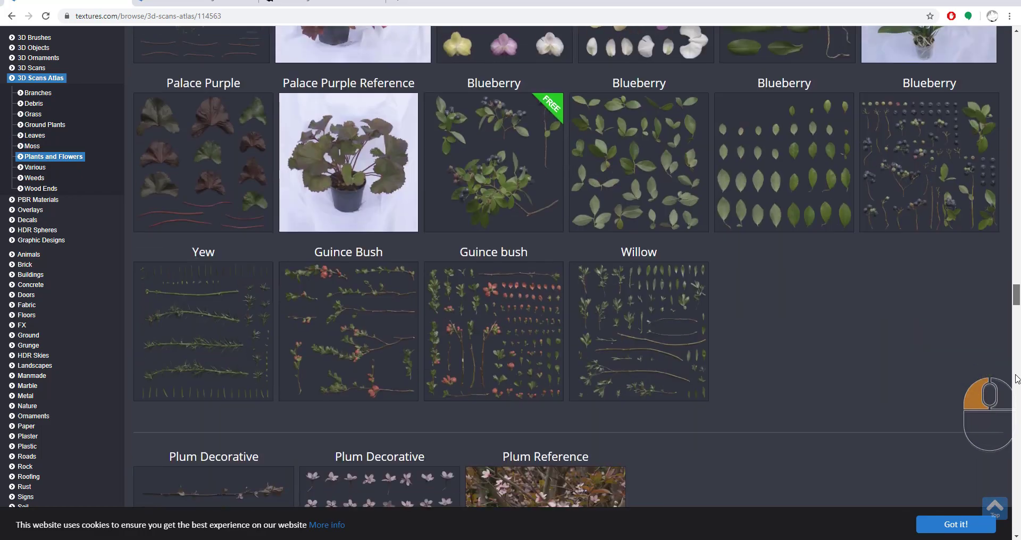
pyautogui.scroll(7, 909, 346)
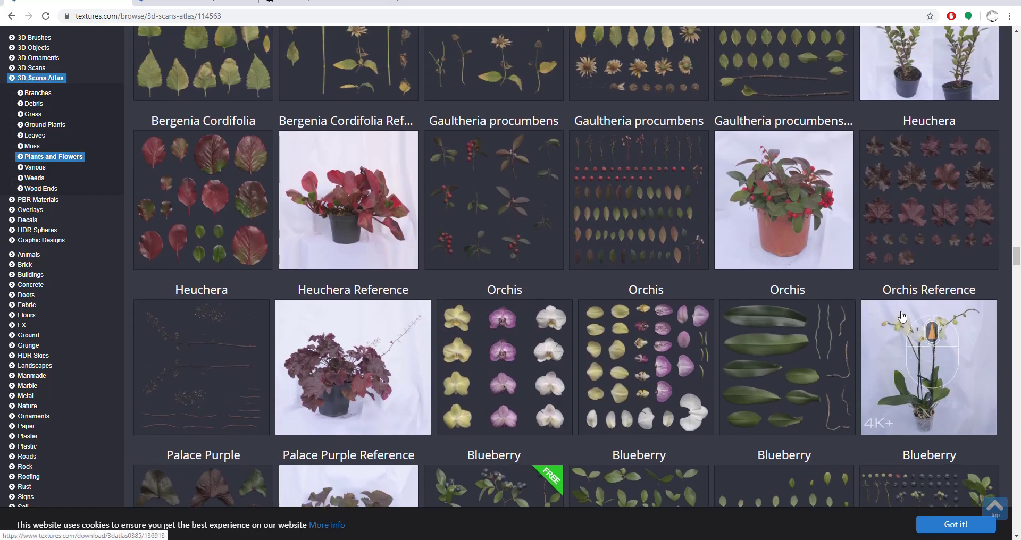
pyautogui.scroll(3, 902, 318)
pyautogui.scroll(-5, 707, 240)
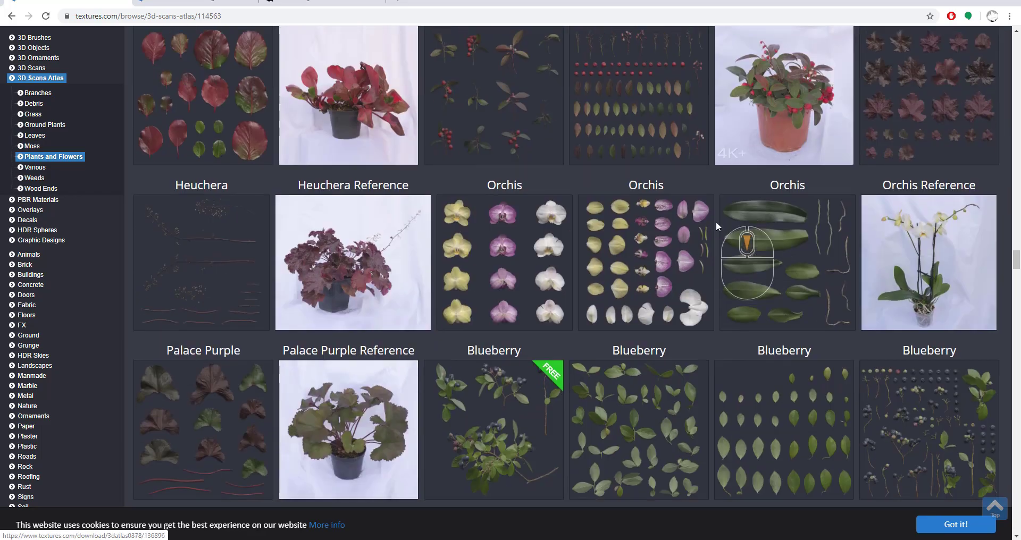
pyautogui.scroll(-7, 716, 221)
pyautogui.scroll(-4, 778, 220)
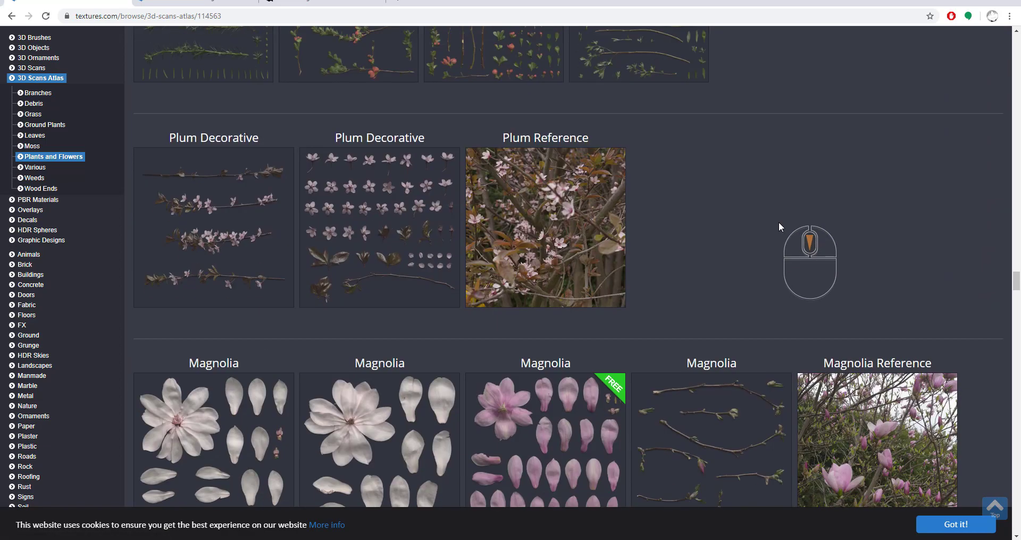
pyautogui.scroll(-3, 779, 225)
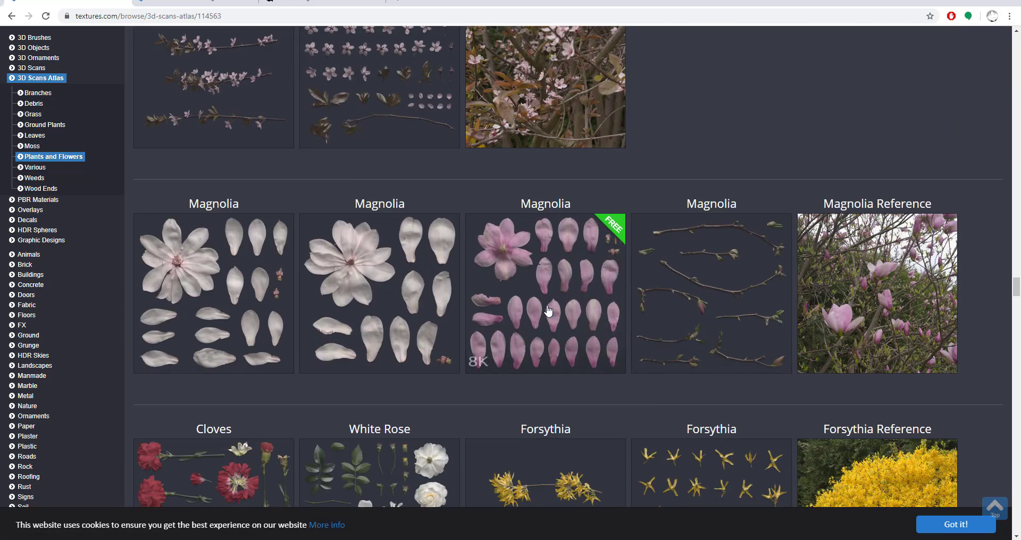
# Step: Open the free pink Magnolia atlas and examine its albedo, height, normal, roughness, translucency and alpha maps
pyautogui.click(549, 311)
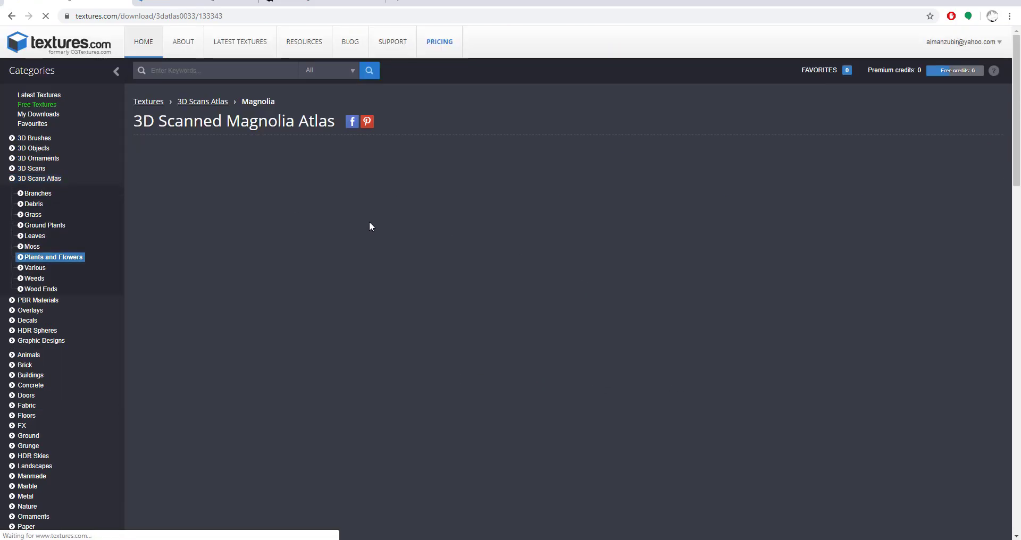
pyautogui.scroll(-9, 519, 230)
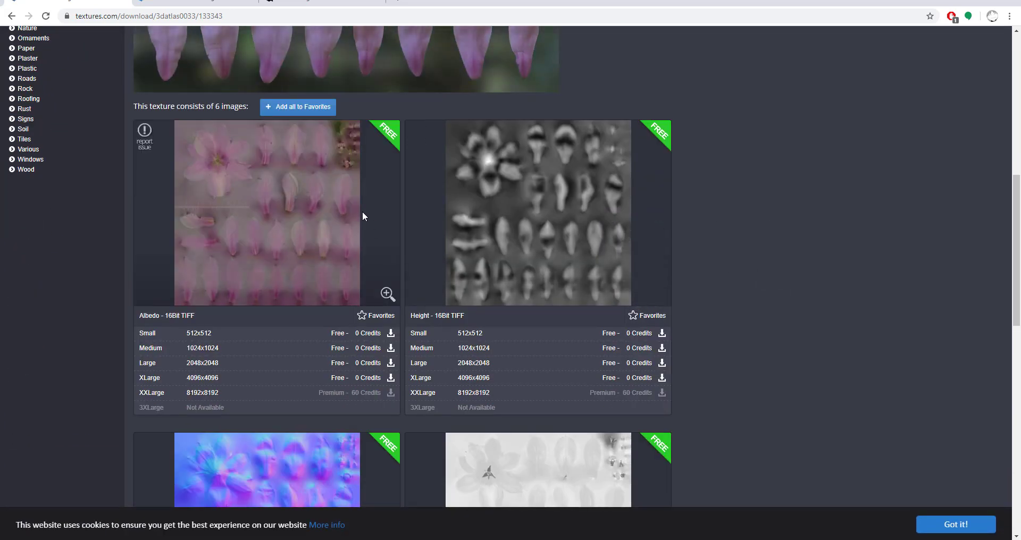
pyautogui.scroll(-2, 513, 245)
pyautogui.scroll(-2, 257, 297)
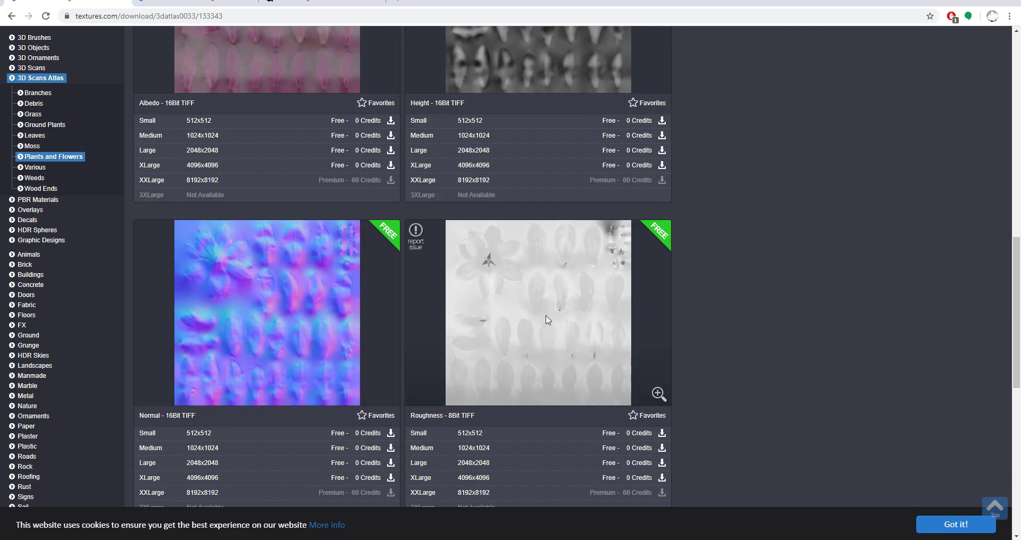
pyautogui.scroll(-5, 576, 299)
pyautogui.scroll(-2, 718, 284)
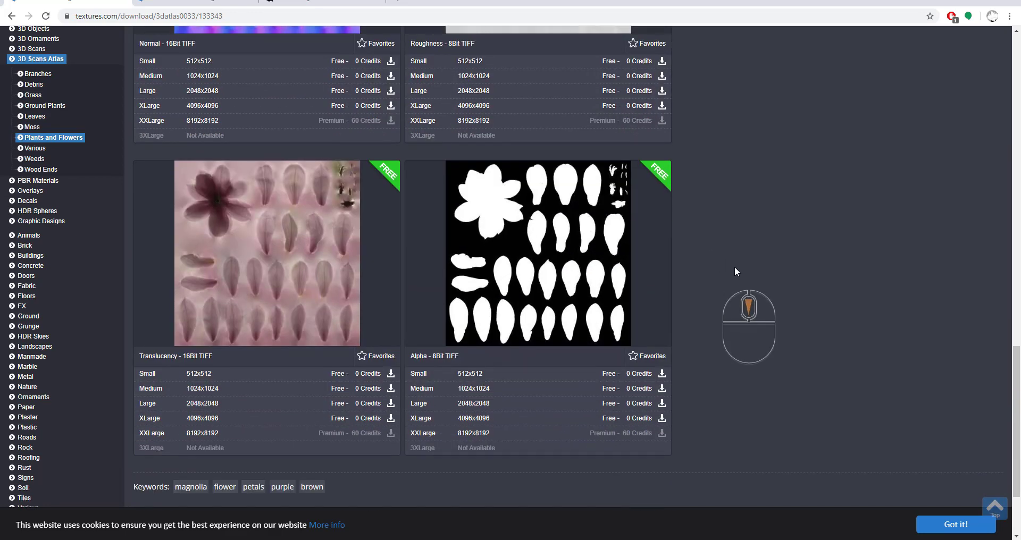
pyautogui.scroll(-1, 217, 285)
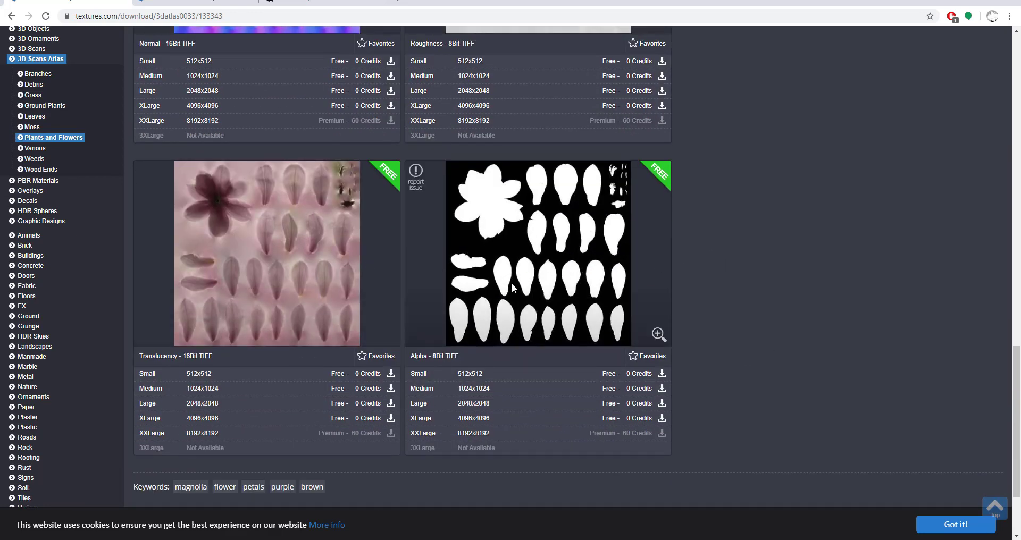
pyautogui.scroll(-4, 378, 277)
pyautogui.scroll(8, 655, 273)
pyautogui.scroll(4, 742, 244)
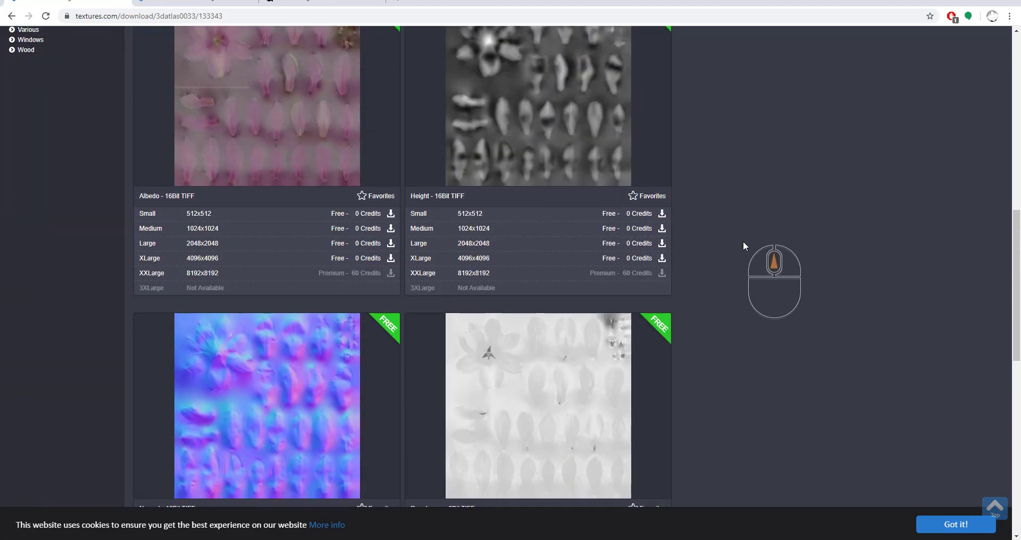
pyautogui.scroll(-6, 744, 226)
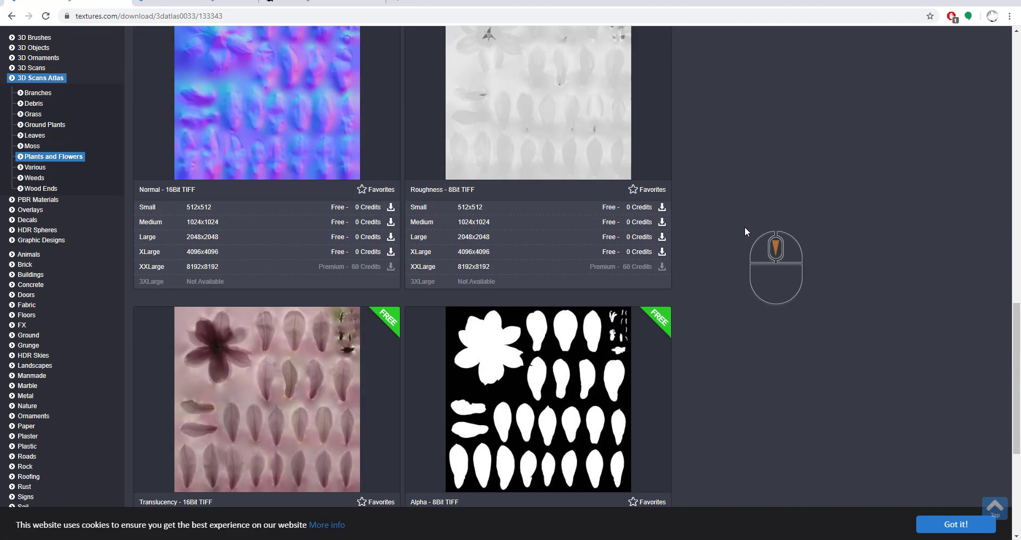
pyautogui.scroll(-3, 770, 280)
pyautogui.scroll(5, 770, 280)
pyautogui.scroll(5, 771, 277)
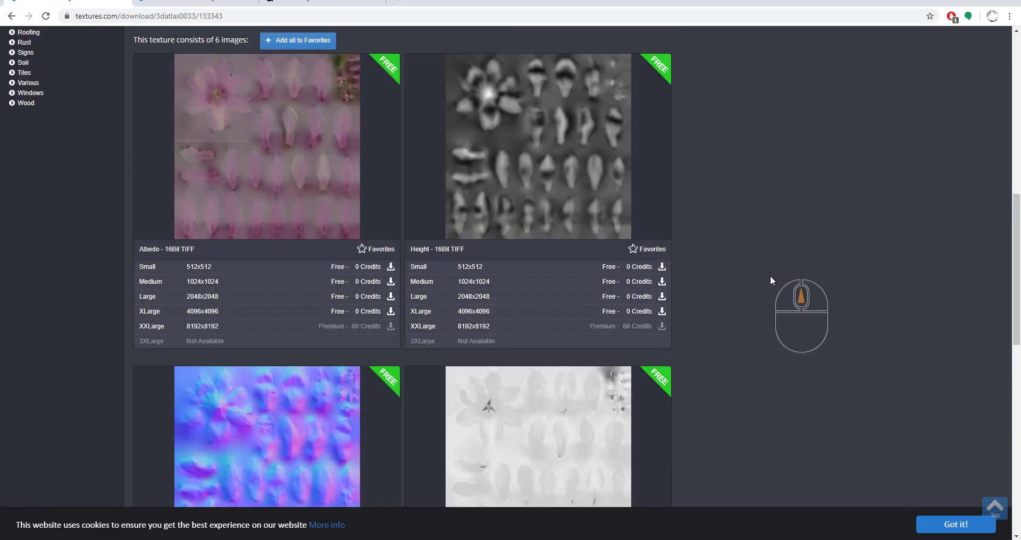
pyautogui.scroll(-6, 393, 251)
pyautogui.scroll(-3, 513, 387)
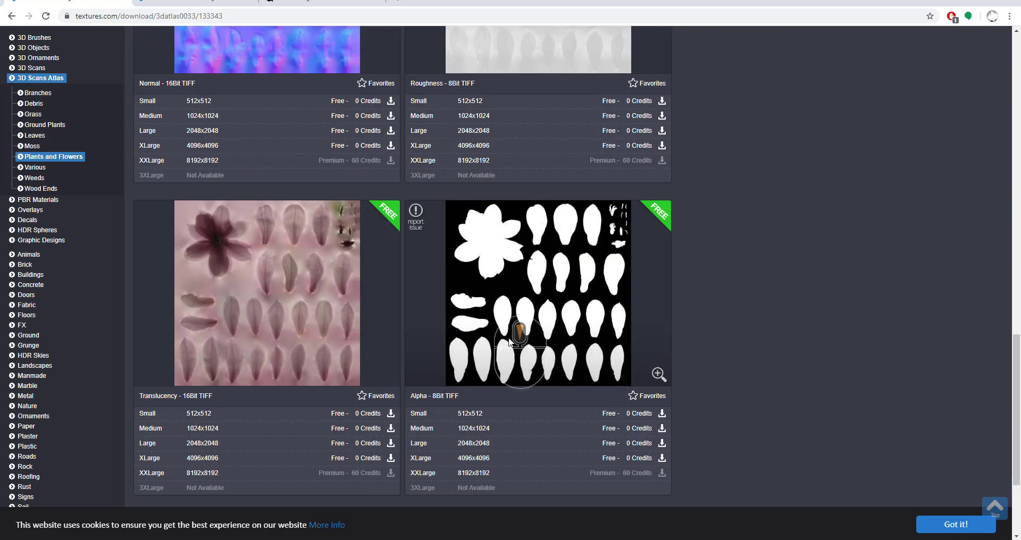
pyautogui.scroll(6, 423, 315)
pyautogui.scroll(7, 599, 299)
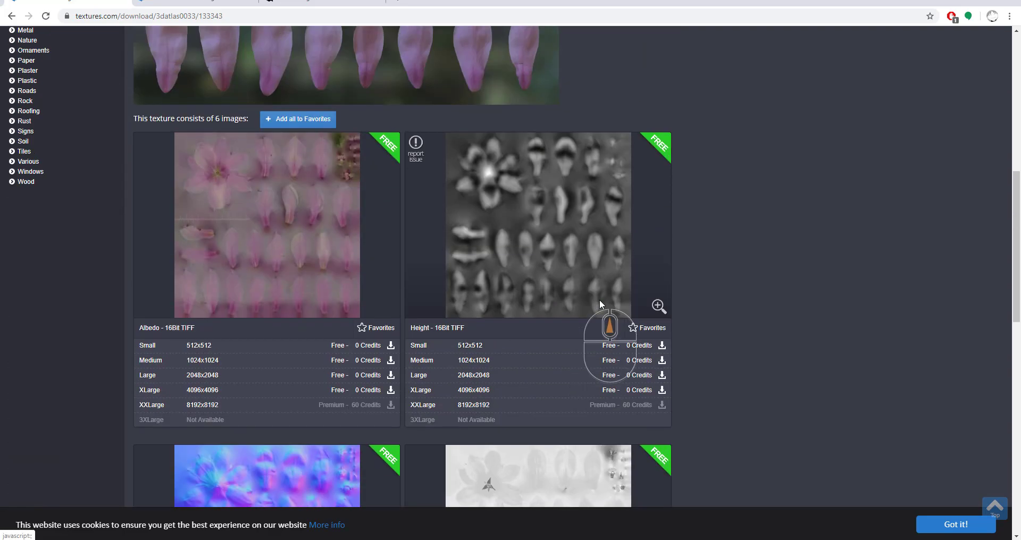
# Step: Download the Magnolia atlas's Normal map at 1024x1024, along with its Alpha map
pyautogui.scroll(-5, 655, 283)
pyautogui.scroll(-9, 319, 372)
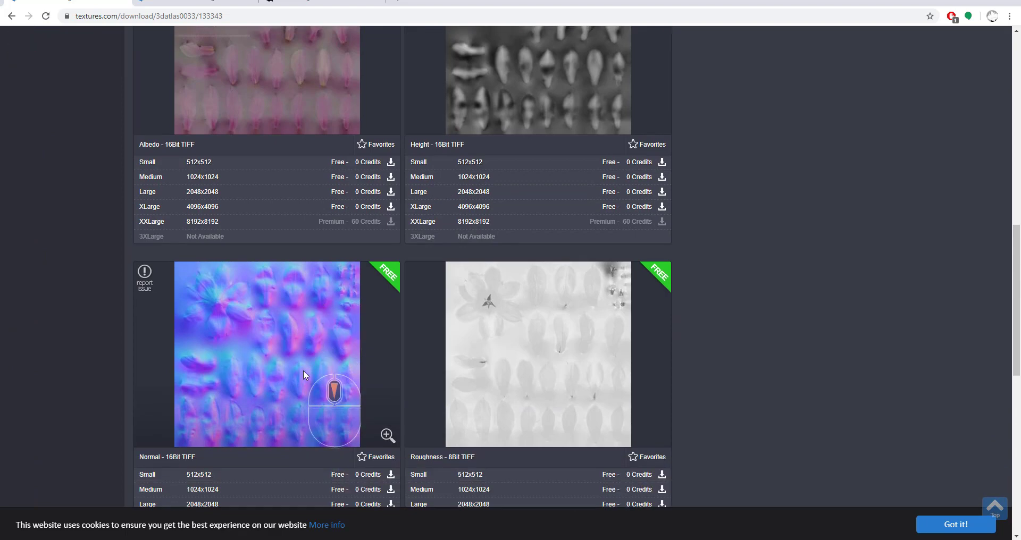
pyautogui.scroll(6, 478, 338)
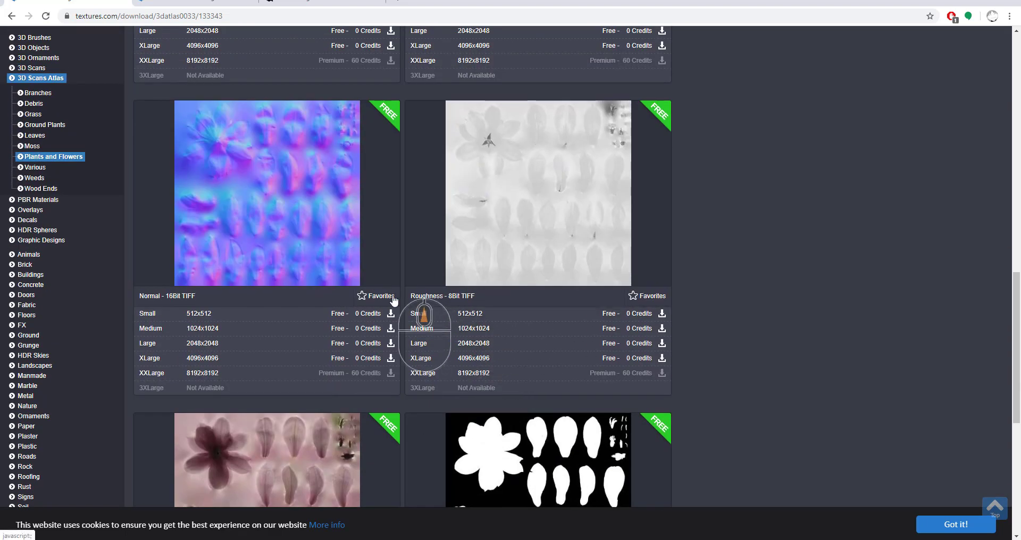
pyautogui.click(391, 330)
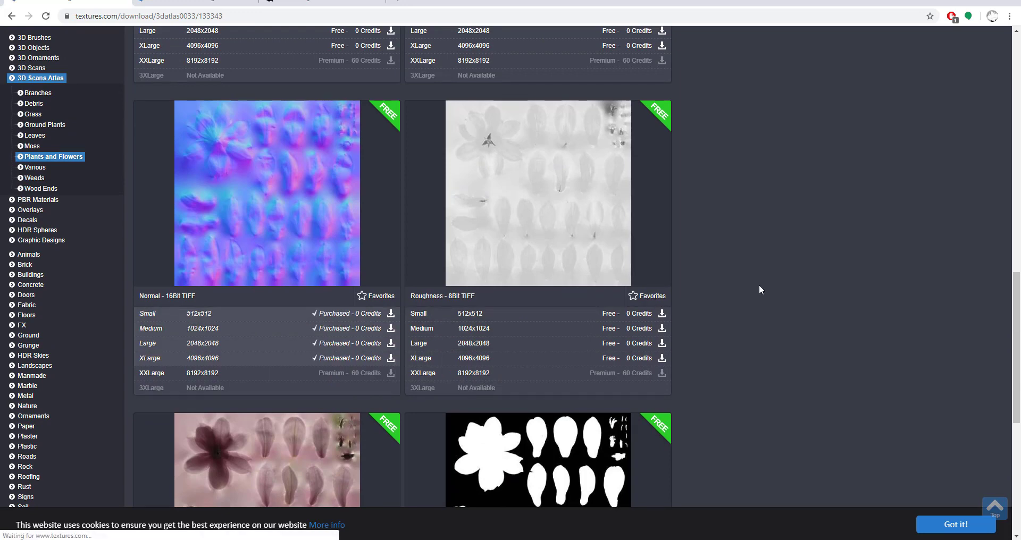
pyautogui.scroll(-5, 763, 285)
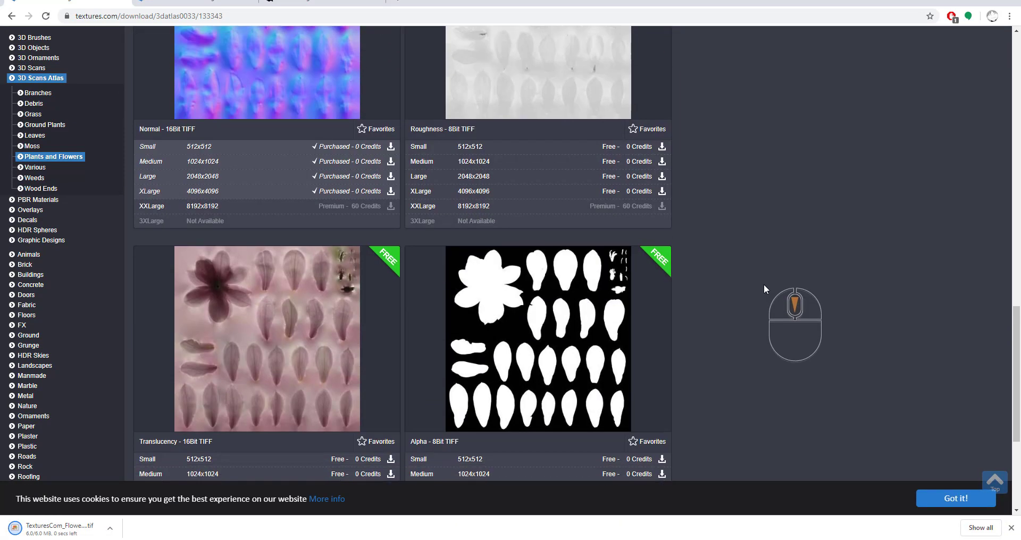
pyautogui.click(661, 405)
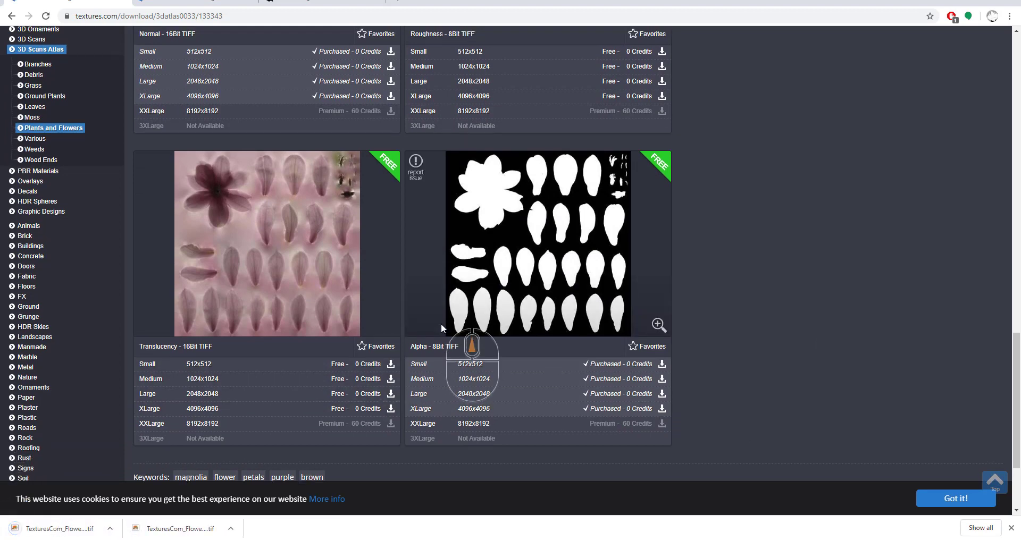
pyautogui.scroll(4, 425, 335)
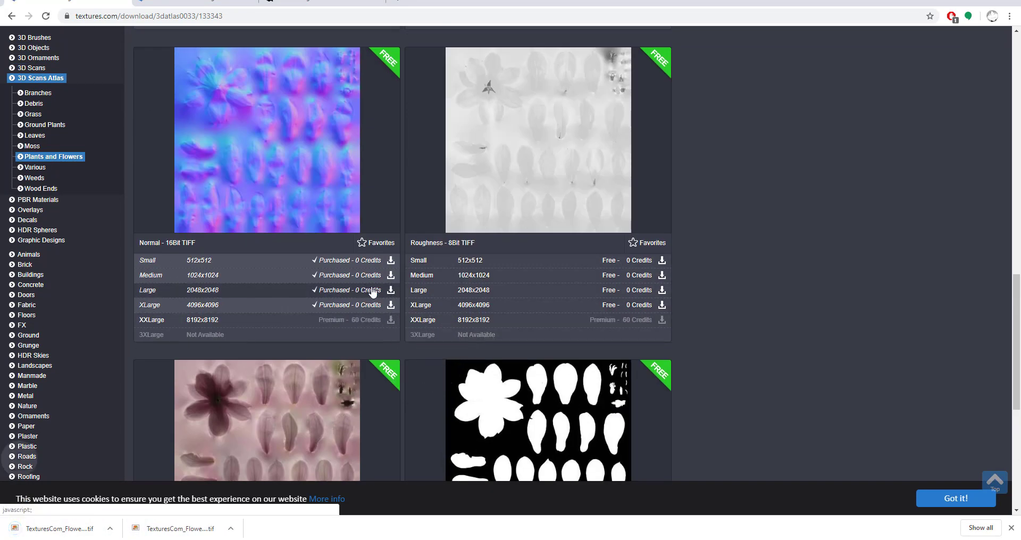
pyautogui.click(390, 305)
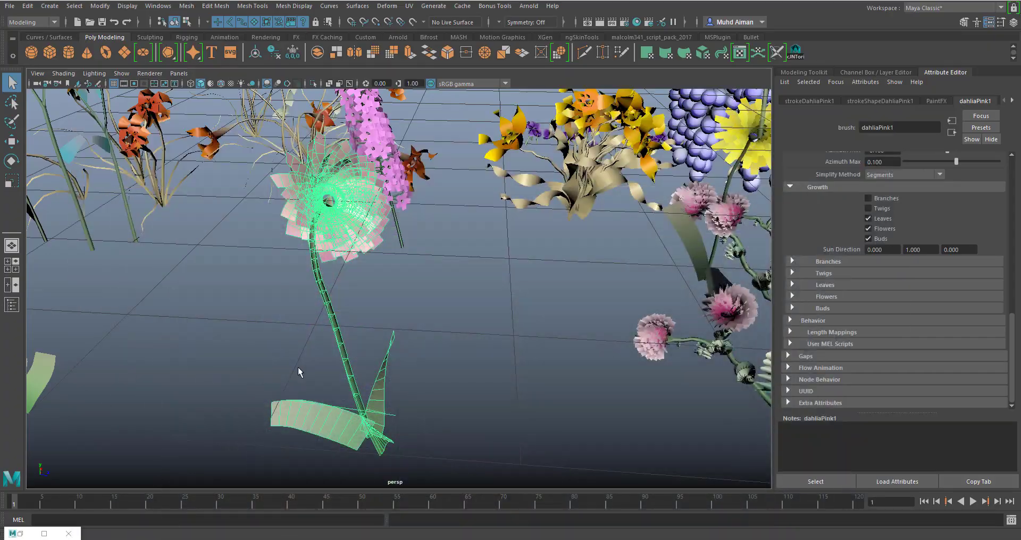
# Step: Switch back to Maya and bring the pink dahlia's flower head and petals into close view
pyautogui.keyDown('alt'); pyautogui.moveTo(298, 366); pyautogui.dragTo(408, 334); pyautogui.keyUp('alt')
pyautogui.keyDown('alt'); pyautogui.moveTo(408, 334); pyautogui.dragTo(400, 290, button='right'); pyautogui.keyUp('alt')
pyautogui.keyDown('alt'); pyautogui.moveTo(413, 292); pyautogui.dragTo(407, 301, button='middle'); pyautogui.keyUp('alt')
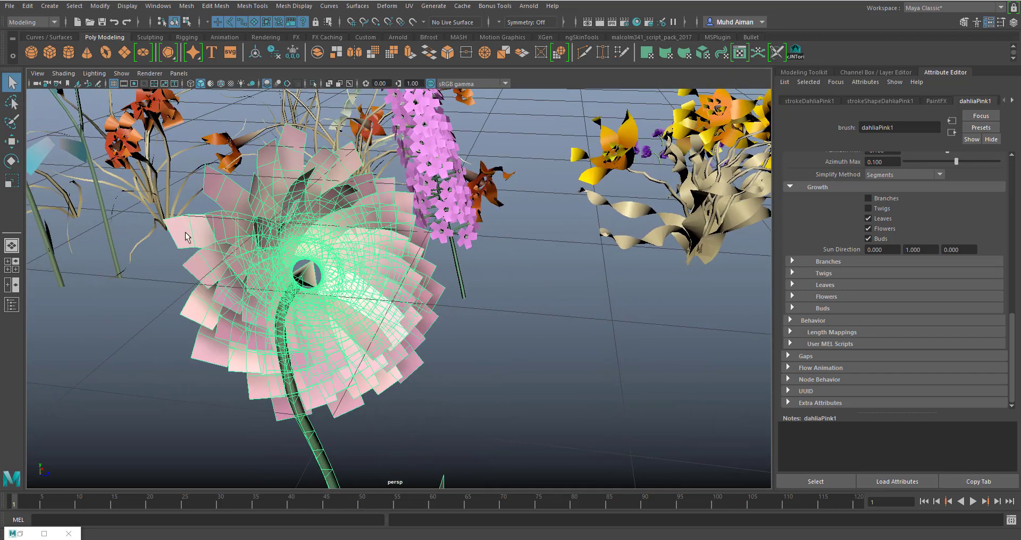
# Step: Reselect the pink dahlia and set its flowers' Flower Angle 1 to 79.157 and Petal Bend to 0.361
pyautogui.click(534, 339)
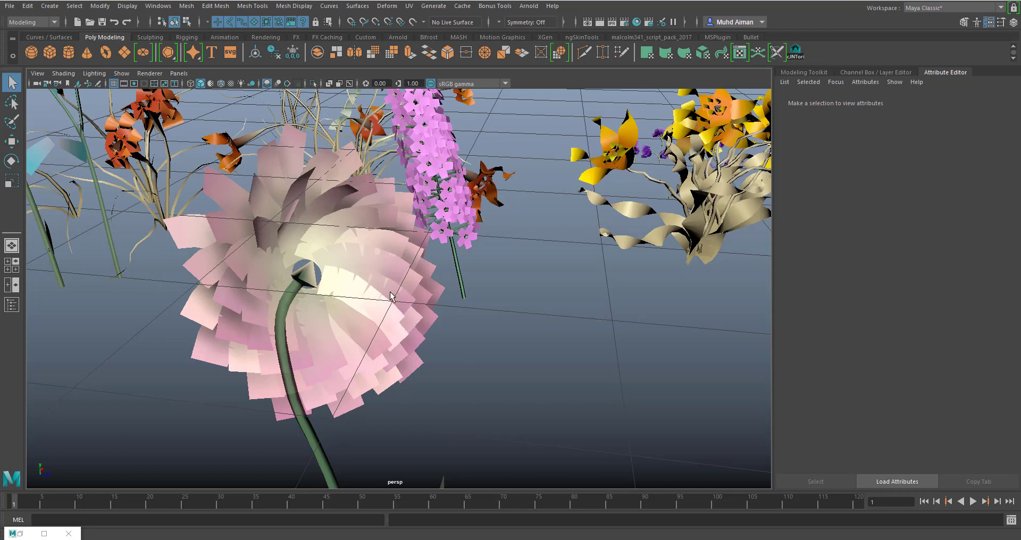
pyautogui.click(404, 326)
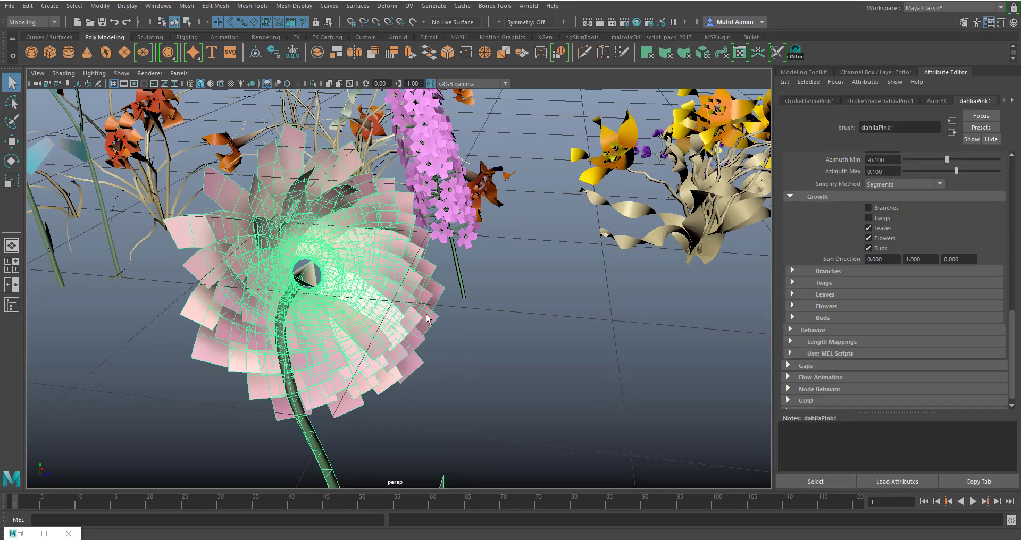
pyautogui.scroll(-1, 961, 342)
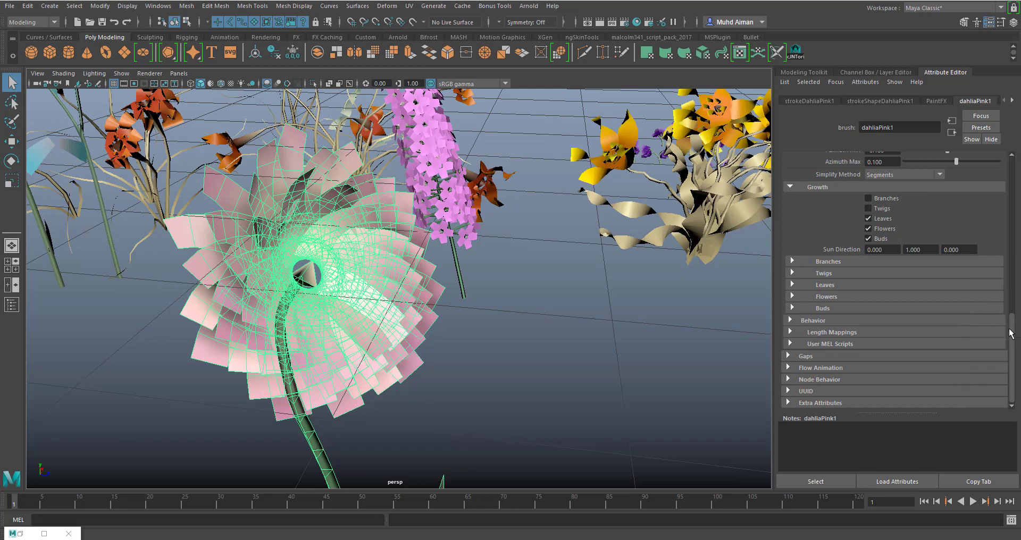
pyautogui.scroll(1, 1013, 333)
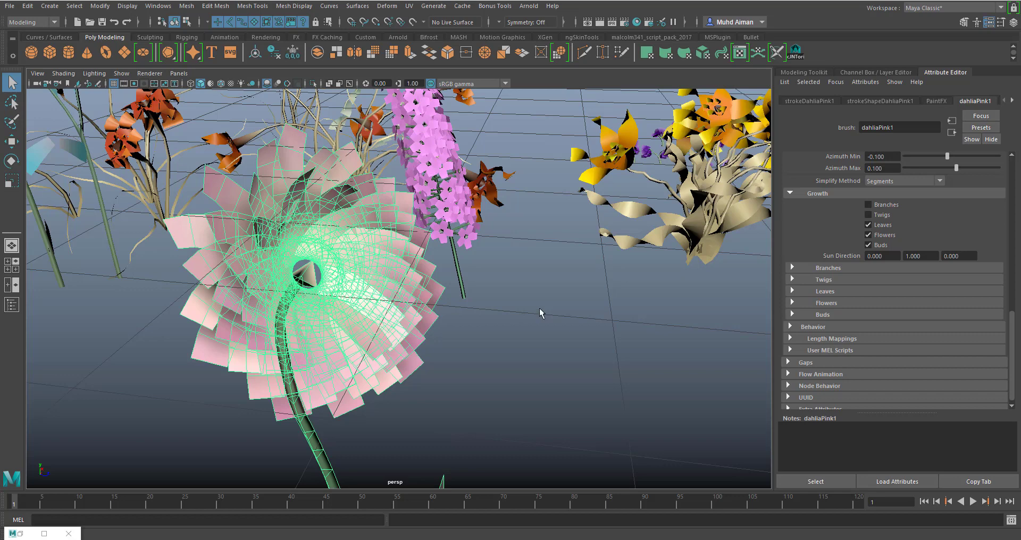
pyautogui.click(791, 303)
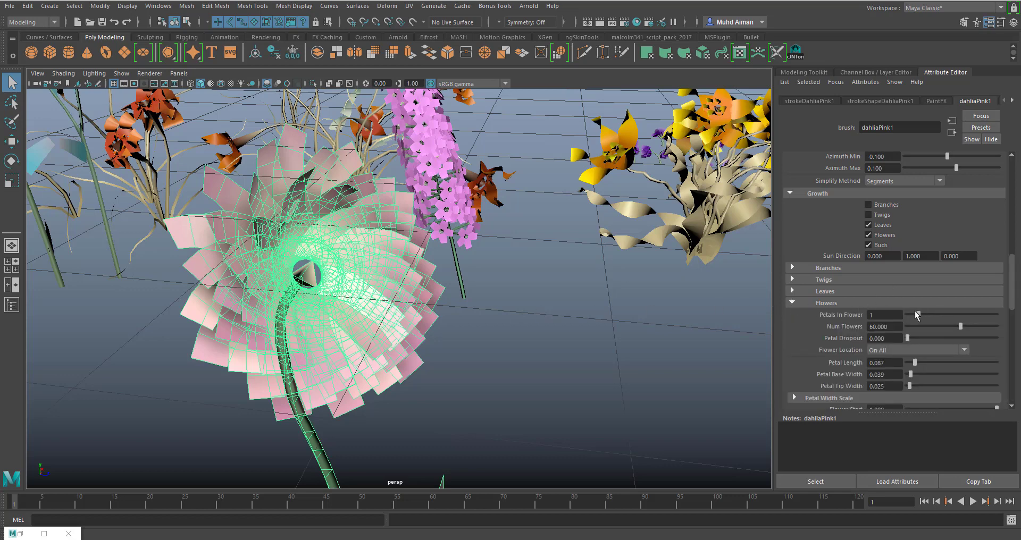
pyautogui.scroll(-2, 914, 310)
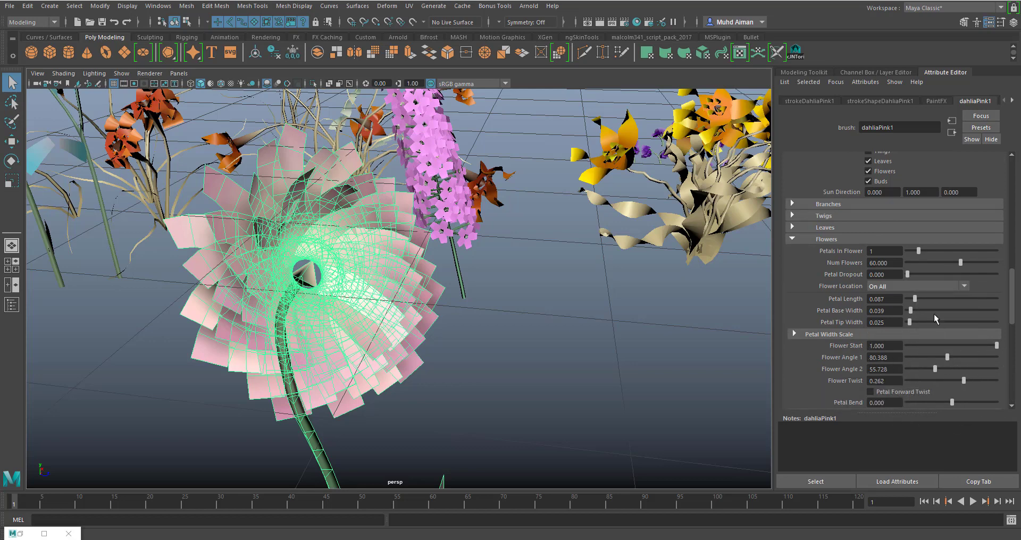
pyautogui.scroll(-2, 934, 314)
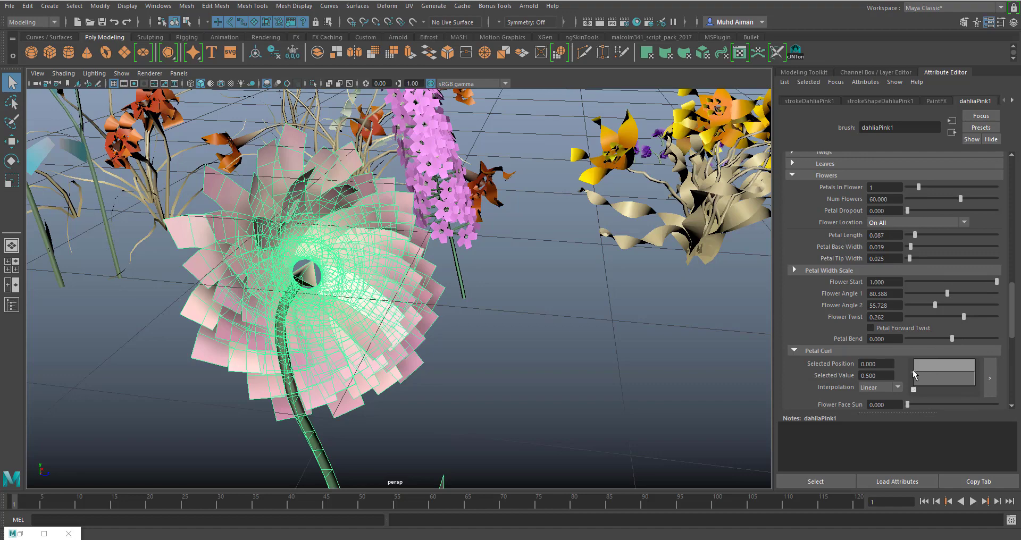
pyautogui.moveTo(915, 374); pyautogui.dragTo(903, 376)
pyautogui.moveTo(947, 295); pyautogui.dragTo(945, 294)
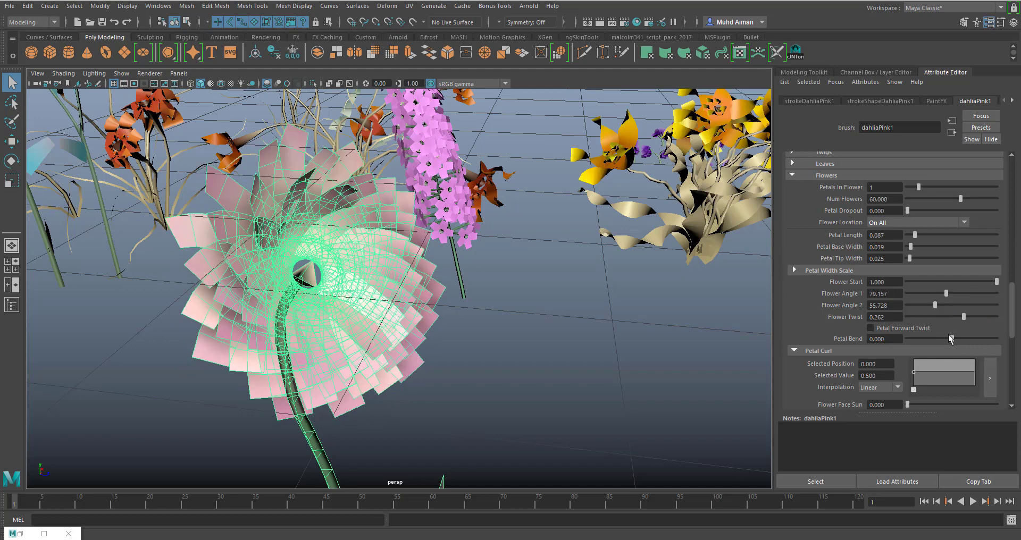
pyautogui.moveTo(956, 335); pyautogui.dragTo(952, 338)
# Step: Set the dahlia flower's Petal Segments to 2
pyautogui.scroll(-10, 904, 325)
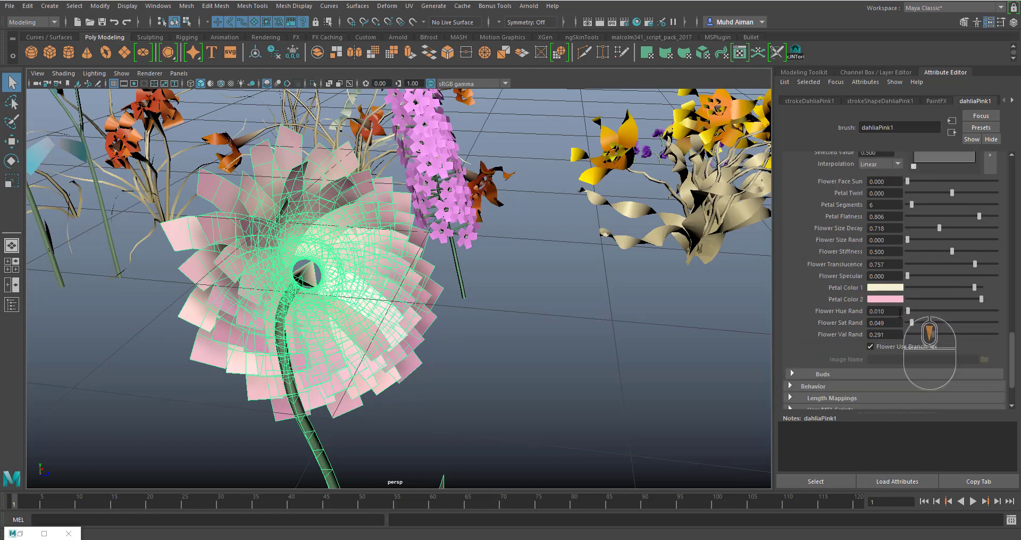
pyautogui.scroll(5, 898, 330)
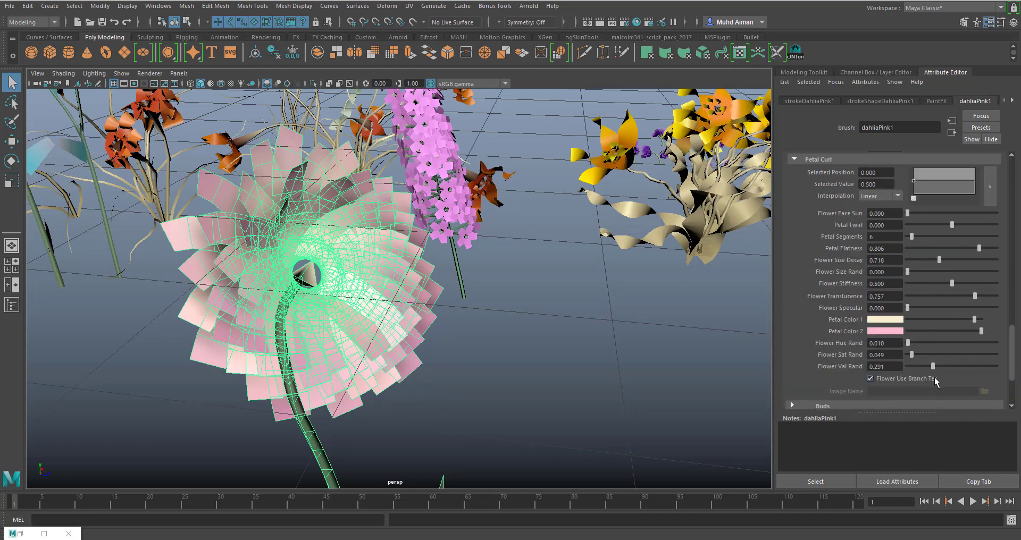
pyautogui.scroll(3, 904, 319)
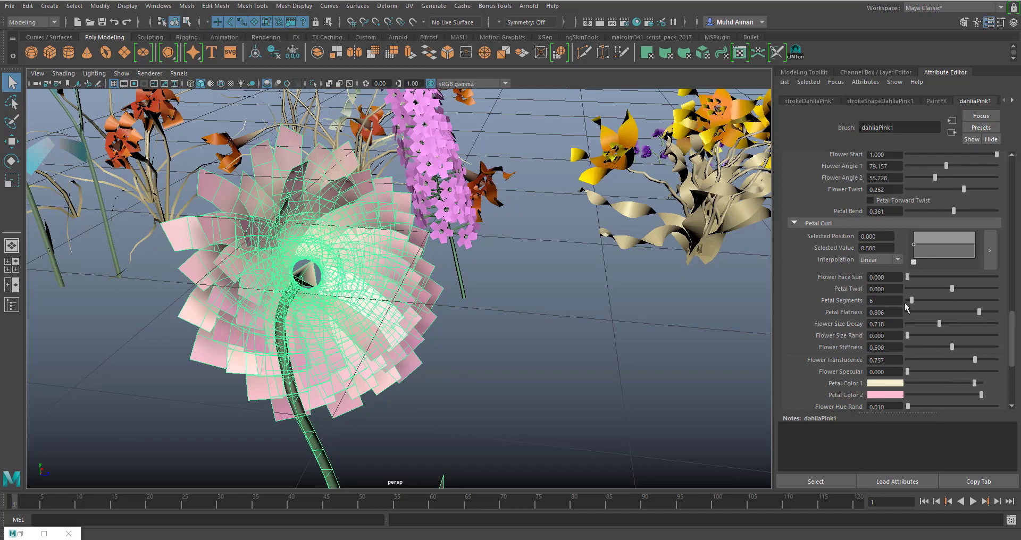
pyautogui.moveTo(913, 302); pyautogui.dragTo(909, 306)
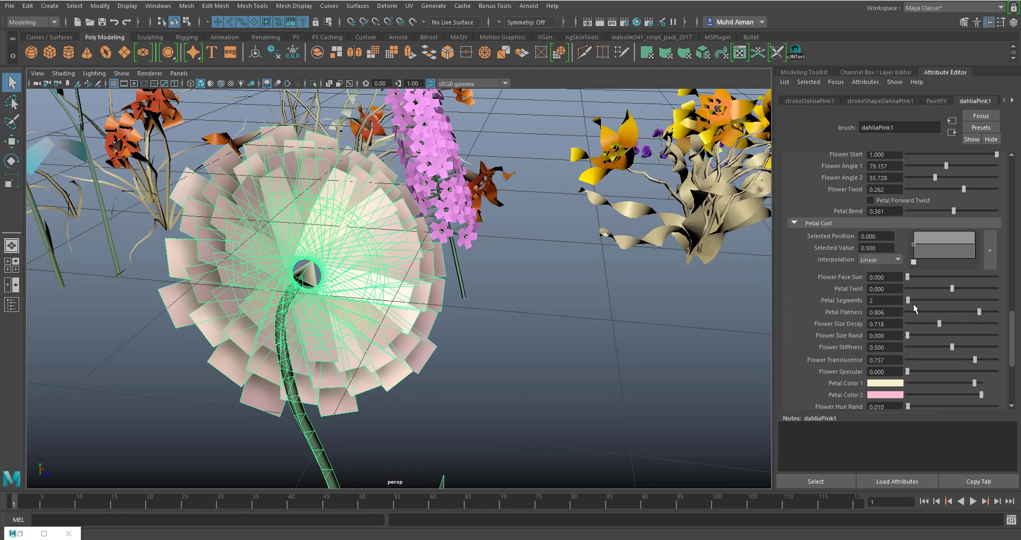
# Step: Set the dahlia's Num Flowers to 17.102 and its Petal Base Width to 0.072
pyautogui.scroll(5, 913, 298)
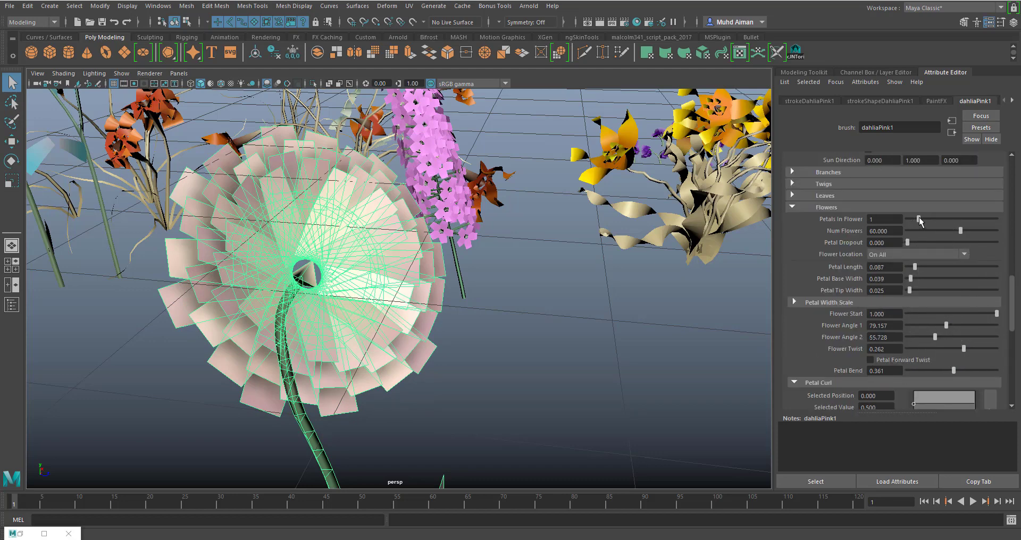
pyautogui.moveTo(919, 219)
pyautogui.mouseDown()
pyautogui.moveTo(959, 231)
pyautogui.moveTo(913, 228)
pyautogui.moveTo(920, 234)
pyautogui.mouseUp()
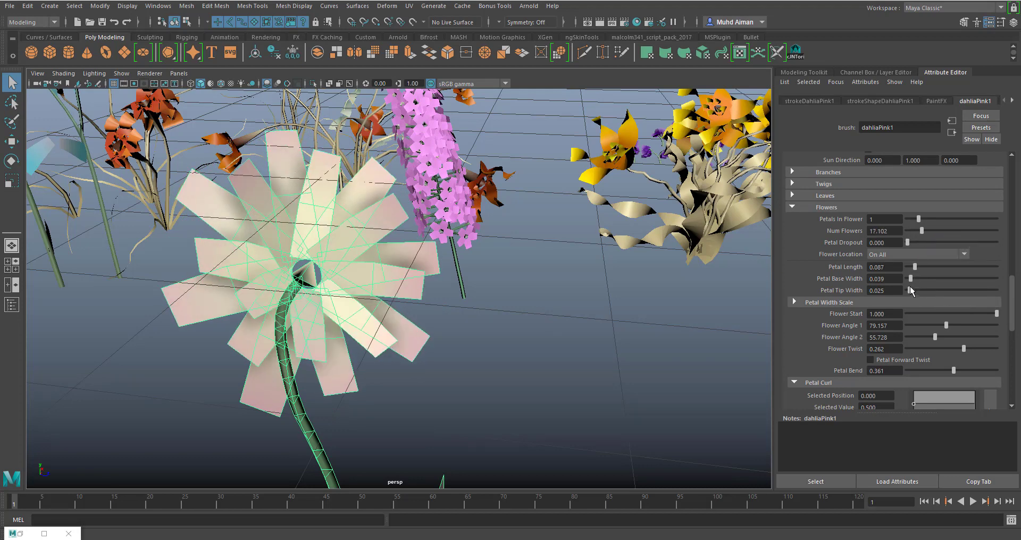
pyautogui.moveTo(910, 279); pyautogui.dragTo(913, 279)
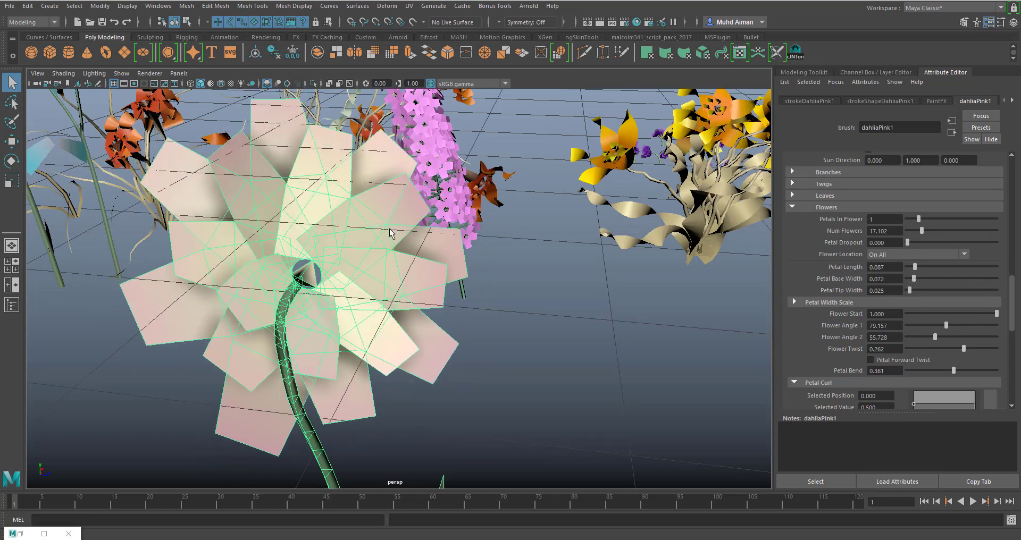
pyautogui.moveTo(499, 340)
pyautogui.keyDown('alt'); pyautogui.mouseDown(button='right')
pyautogui.moveTo(487, 332)
pyautogui.moveTo(497, 322)
pyautogui.mouseUp(button='right'); pyautogui.keyUp('alt')
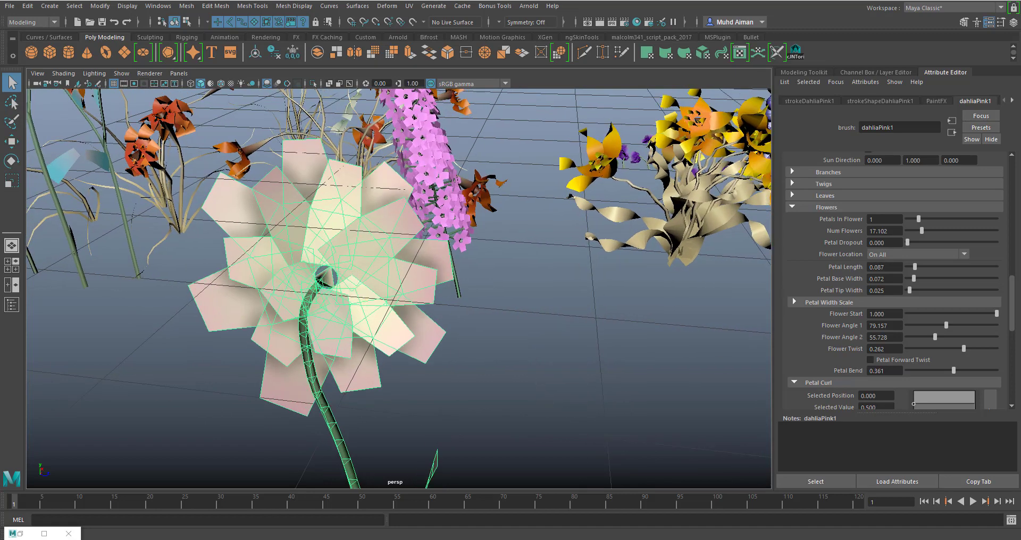
# Step: Turn off Buds in the dahlia's growth settings and view the flower together with its stem and leaves
pyautogui.scroll(3, 923, 263)
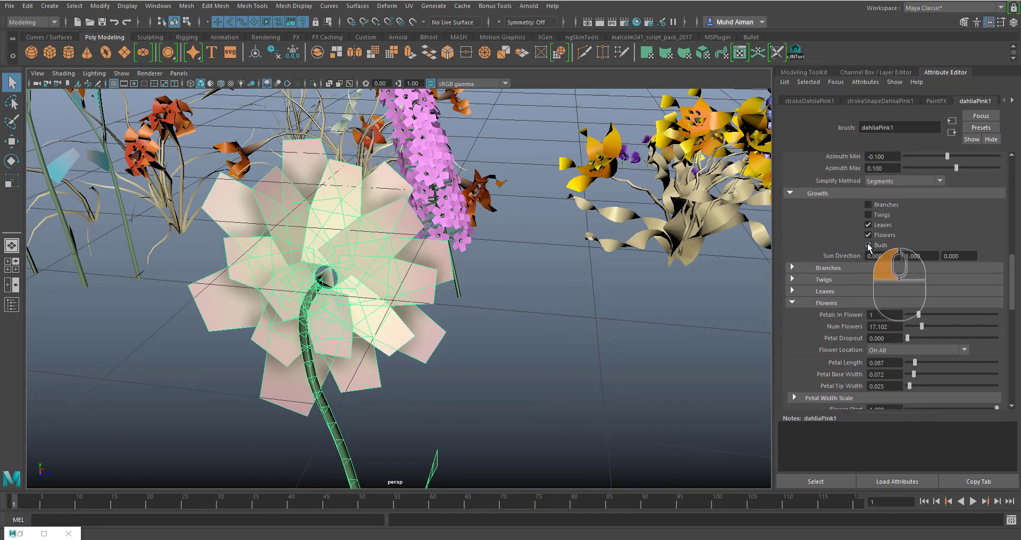
pyautogui.click(867, 246)
pyautogui.keyDown('alt'); pyautogui.moveTo(574, 311); pyautogui.dragTo(362, 327); pyautogui.keyUp('alt')
pyautogui.keyDown('alt'); pyautogui.moveTo(362, 327); pyautogui.dragTo(428, 300, button='middle'); pyautogui.keyUp('alt')
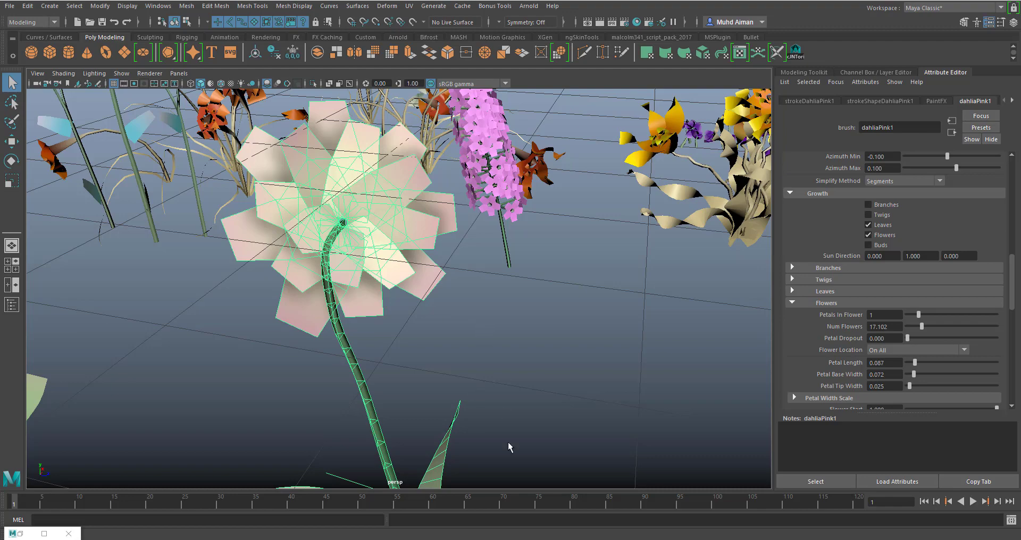
pyautogui.keyDown('alt'); pyautogui.moveTo(473, 386); pyautogui.dragTo(500, 361); pyautogui.keyUp('alt')
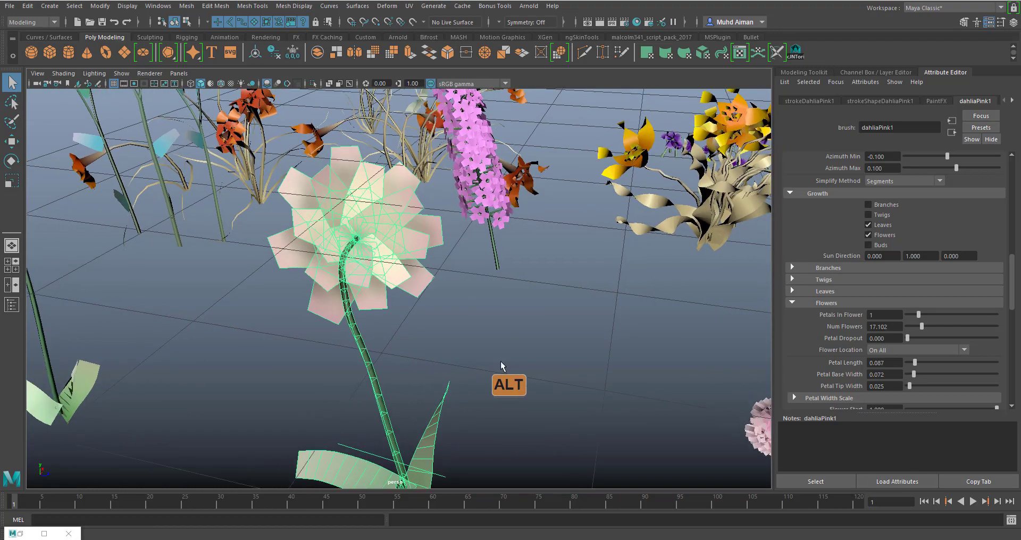
pyautogui.keyDown('alt'); pyautogui.moveTo(500, 363); pyautogui.dragTo(478, 383, button='middle'); pyautogui.keyUp('alt')
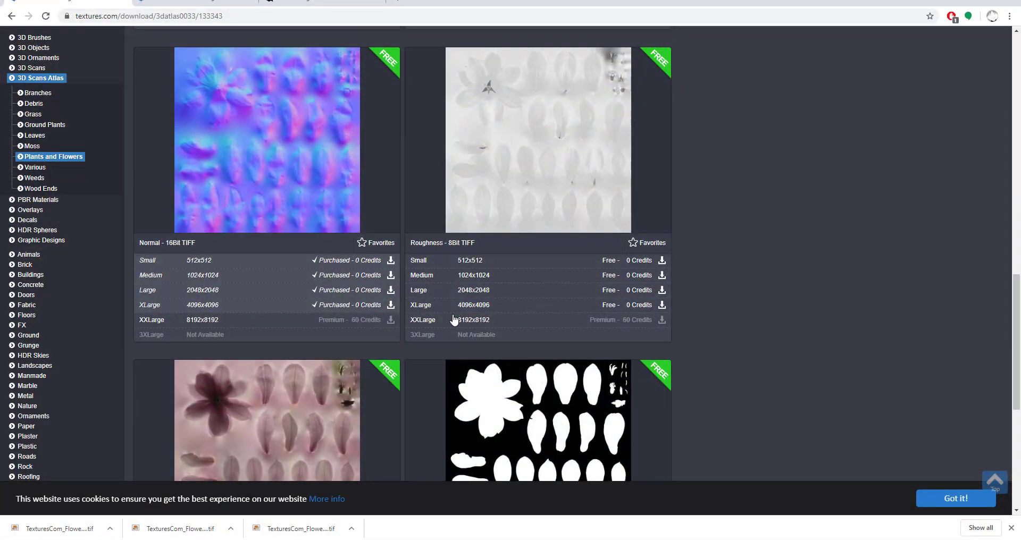
# Step: Switch to the Magnolia atlas page in the browser, return to the 3D Scans Atlas listing and look through it down to the Leaves sets
pyautogui.scroll(12, 454, 312)
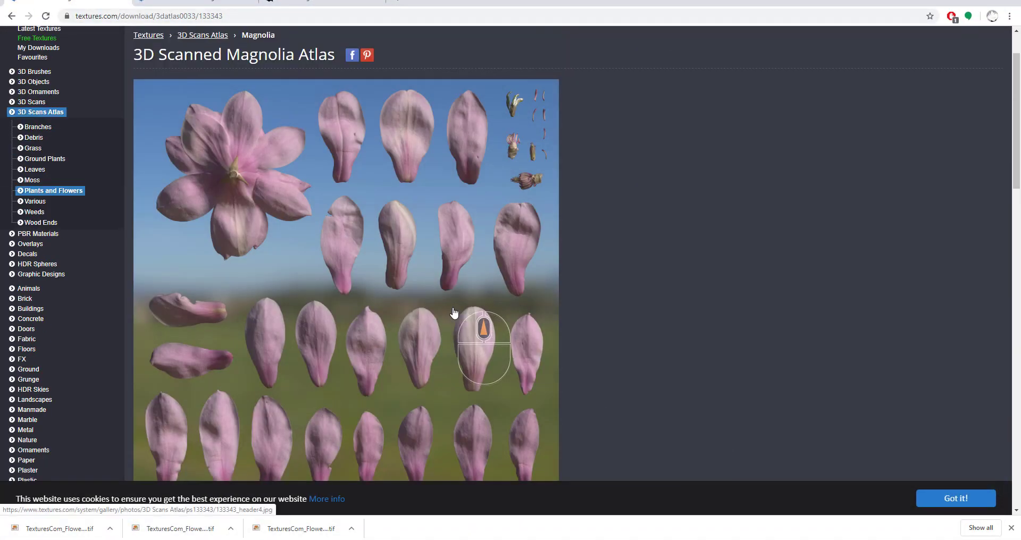
pyautogui.scroll(-4, 417, 237)
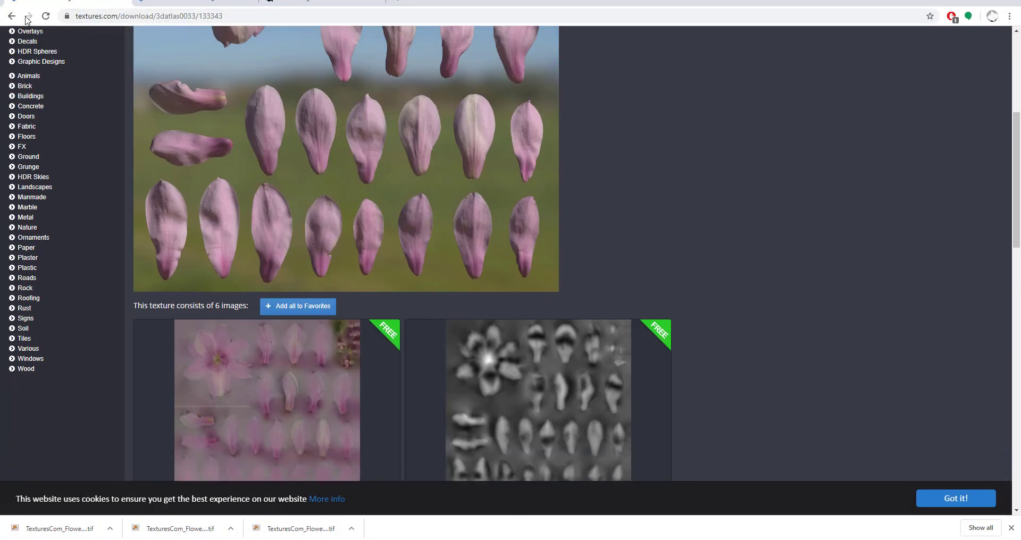
pyautogui.click(11, 16)
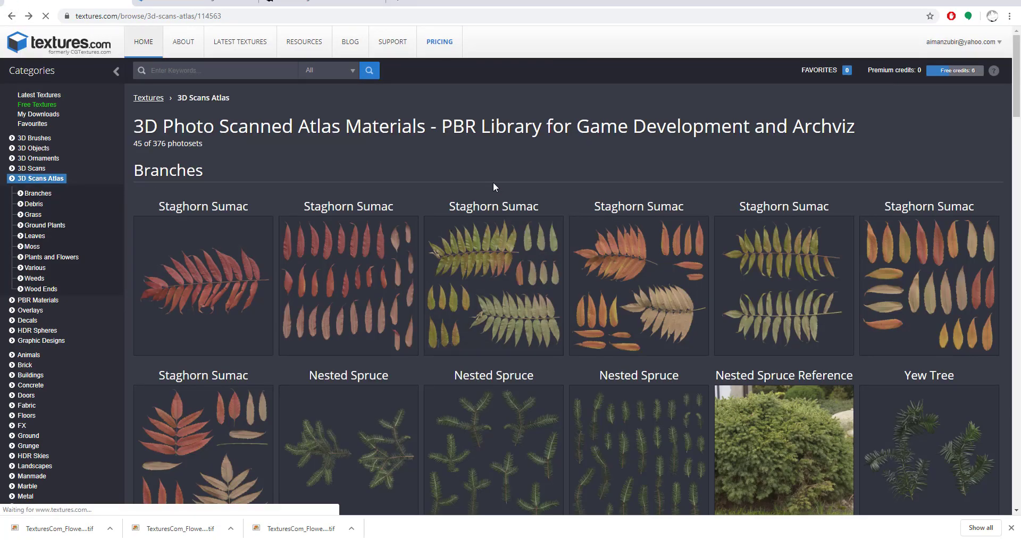
pyautogui.scroll(-5, 518, 210)
pyautogui.scroll(-4, 848, 242)
pyautogui.scroll(10, 845, 247)
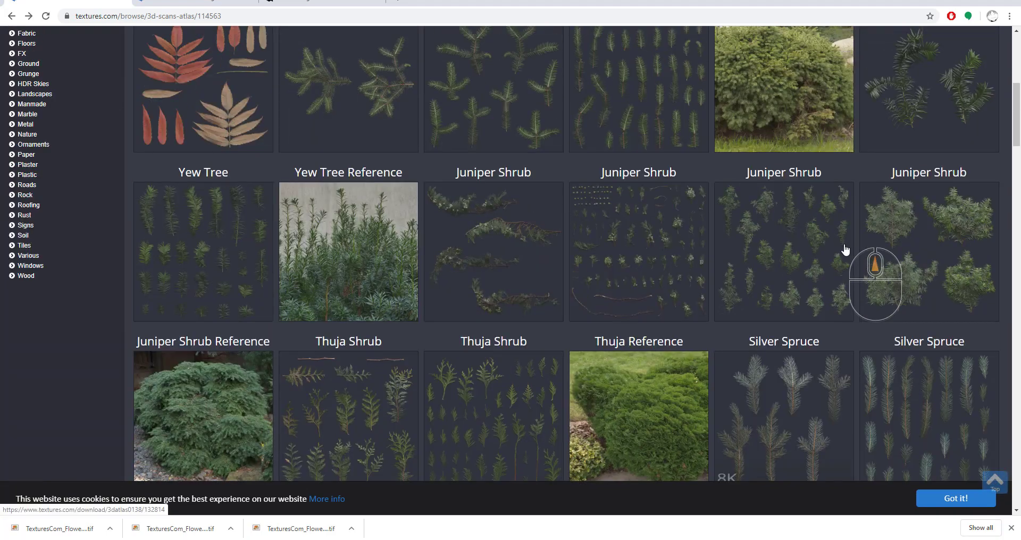
pyautogui.scroll(-20, 663, 223)
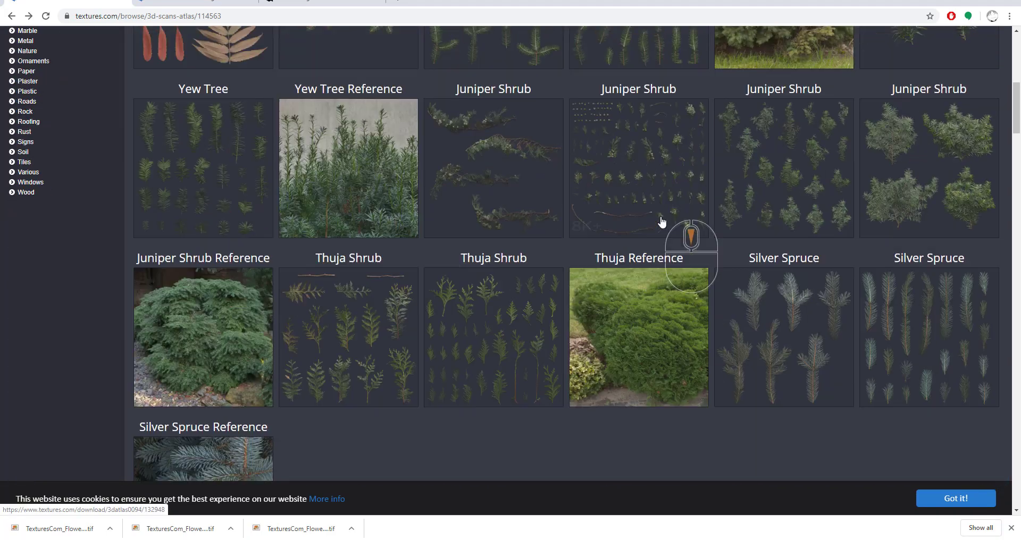
pyautogui.scroll(-20, 663, 223)
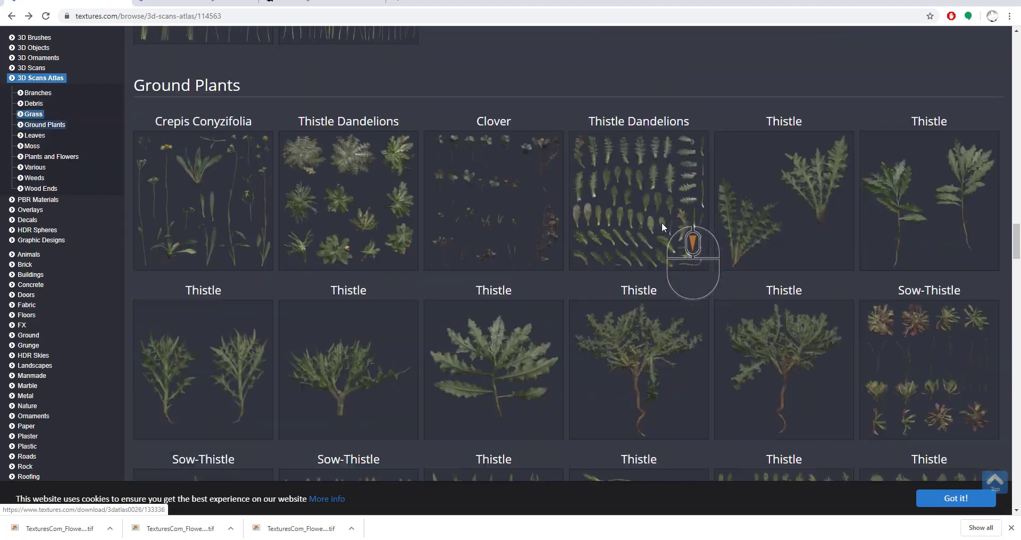
pyautogui.scroll(-5, 661, 218)
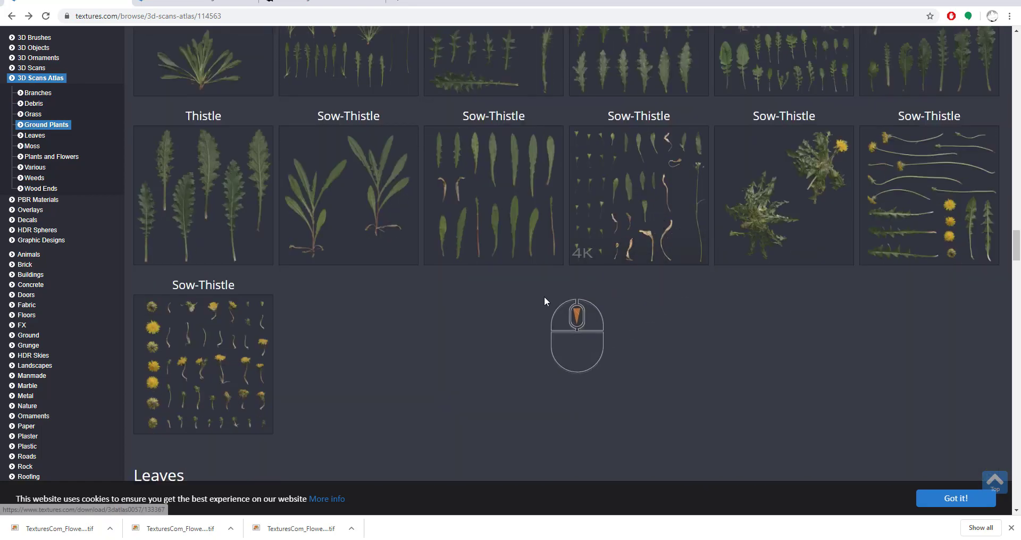
pyautogui.scroll(-7, 544, 296)
pyautogui.scroll(-6, 544, 301)
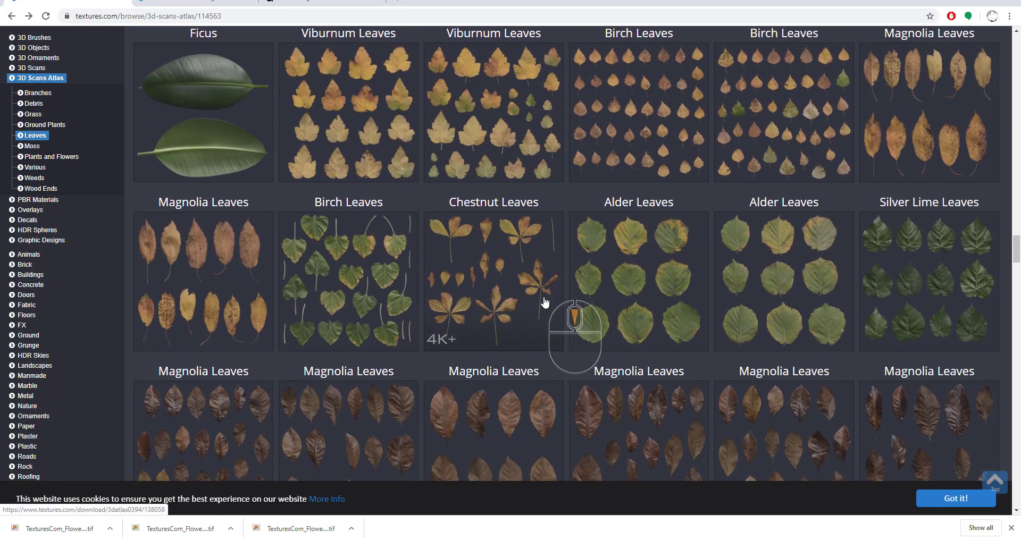
pyautogui.scroll(-4, 566, 286)
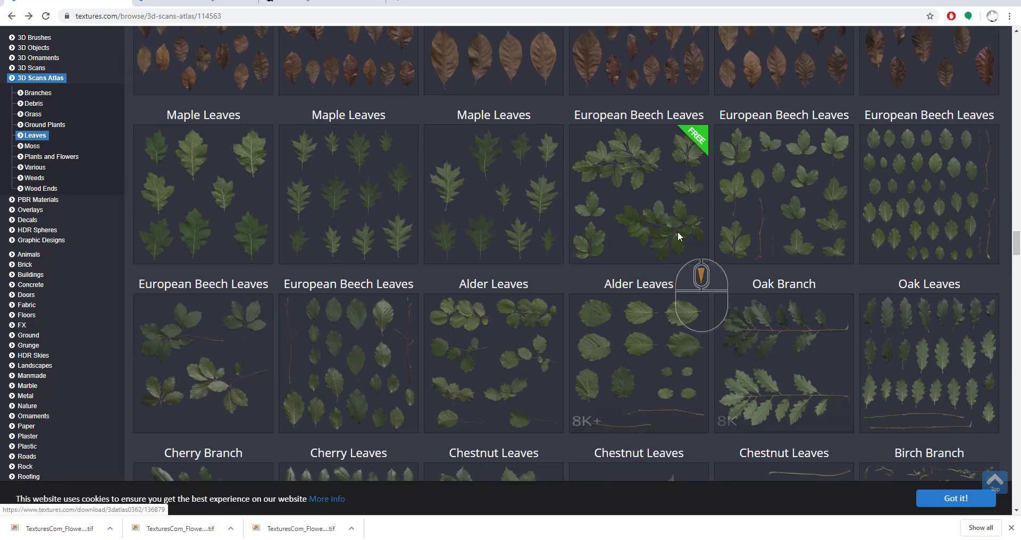
# Step: Open the free European Beech Leaves atlas and examine its preview and albedo and height maps
pyautogui.click(659, 208)
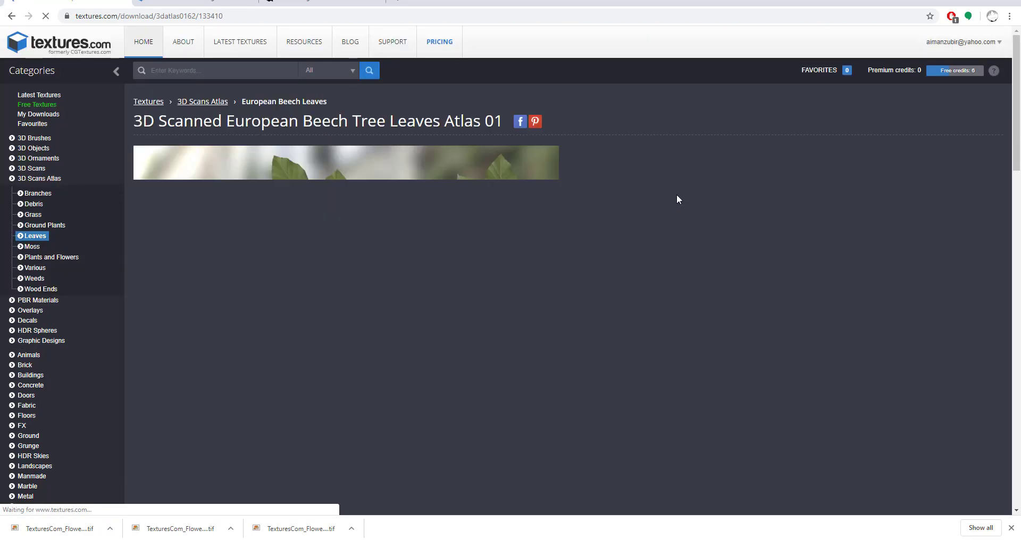
pyautogui.scroll(-6, 677, 199)
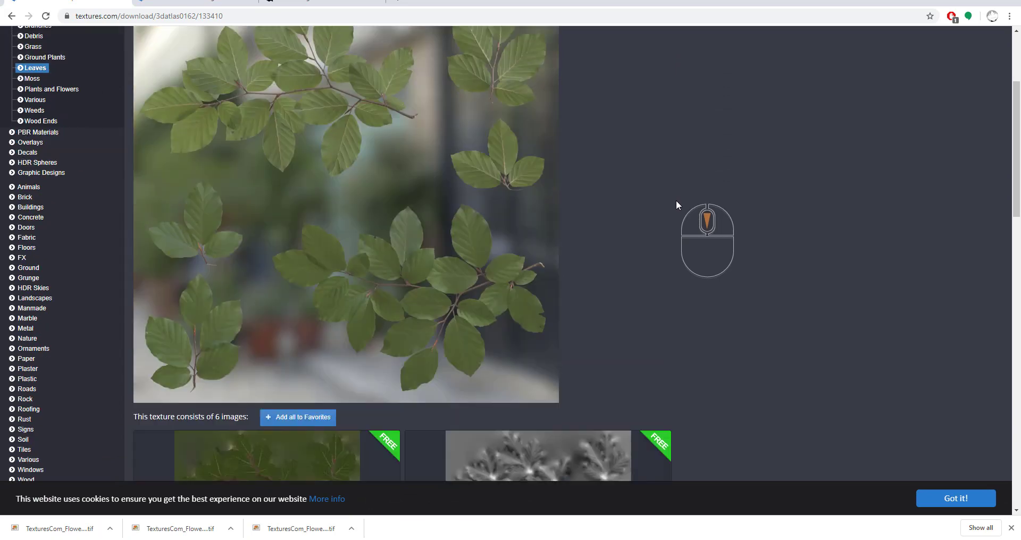
pyautogui.scroll(-4, 677, 204)
pyautogui.scroll(2, 22, 27)
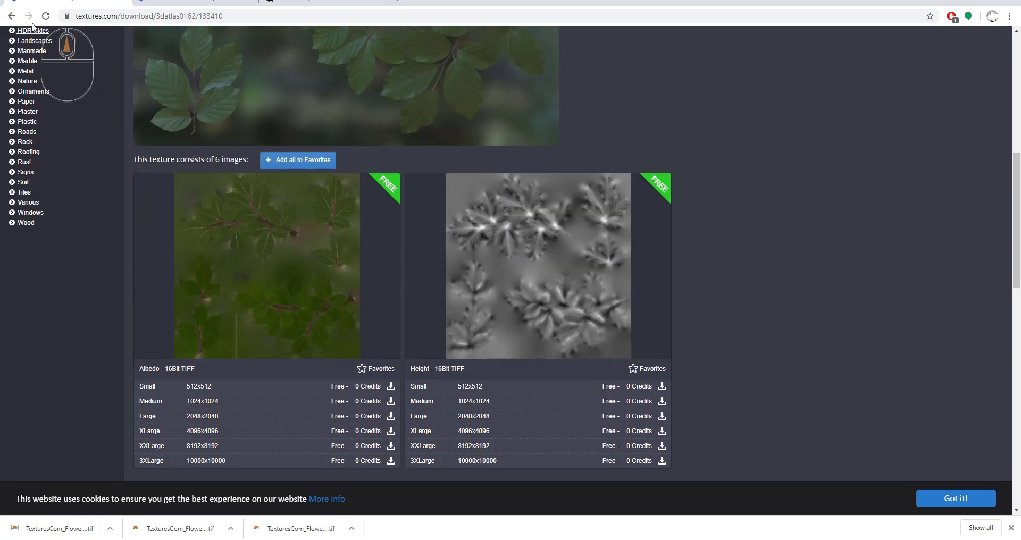
# Step: Return to the 3D Scans Atlas listing and look through the Ground Plants, Leaves, and Plants and Flowers sets
pyautogui.click(12, 16)
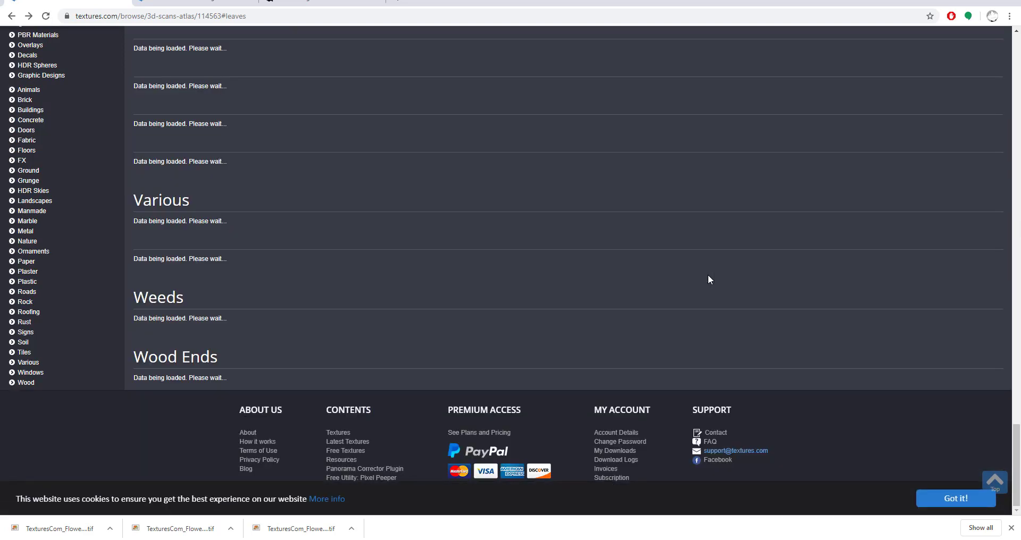
pyautogui.scroll(-12, 707, 276)
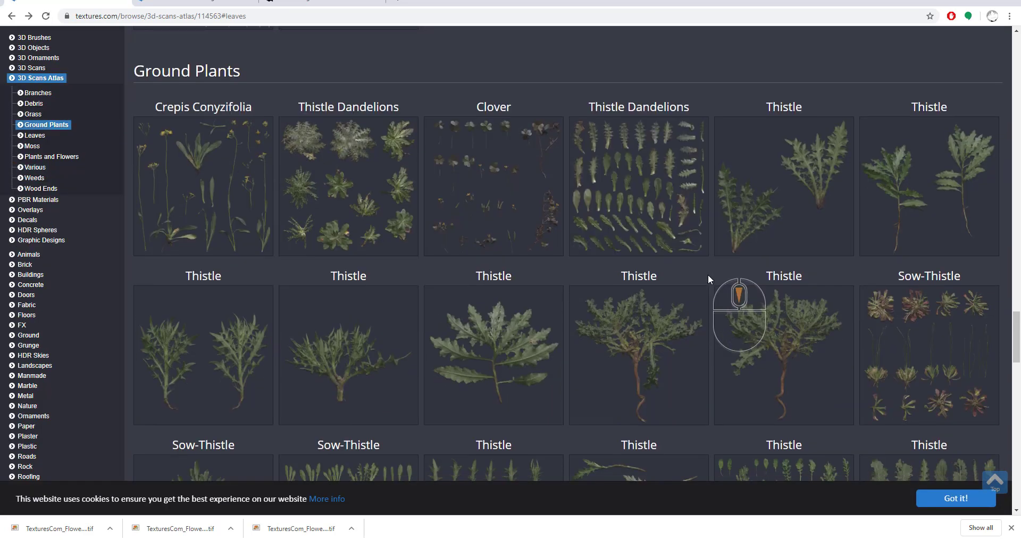
pyautogui.scroll(-8, 708, 279)
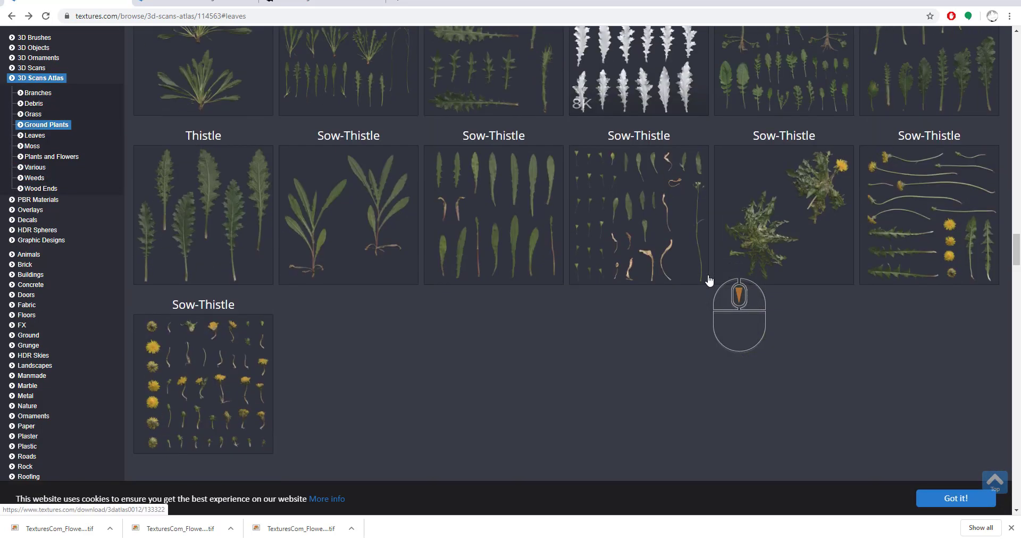
pyautogui.scroll(-4, 708, 279)
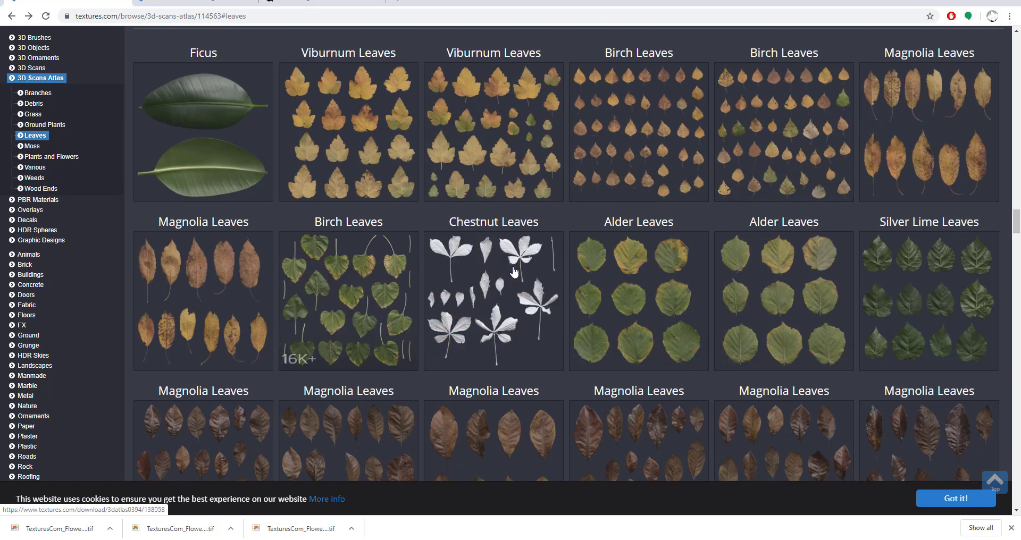
pyautogui.scroll(2, 340, 263)
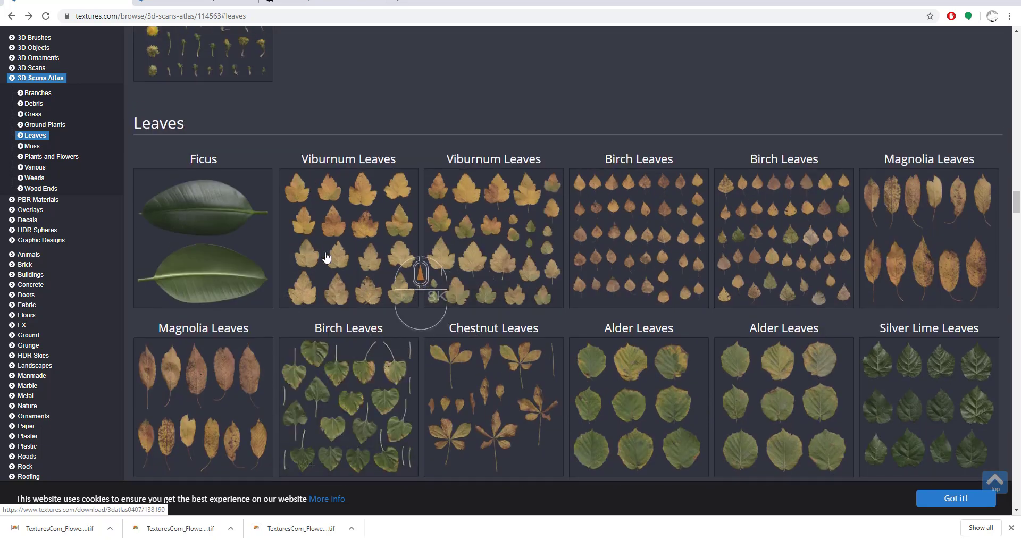
pyautogui.scroll(-6, 345, 261)
pyautogui.scroll(-9, 346, 261)
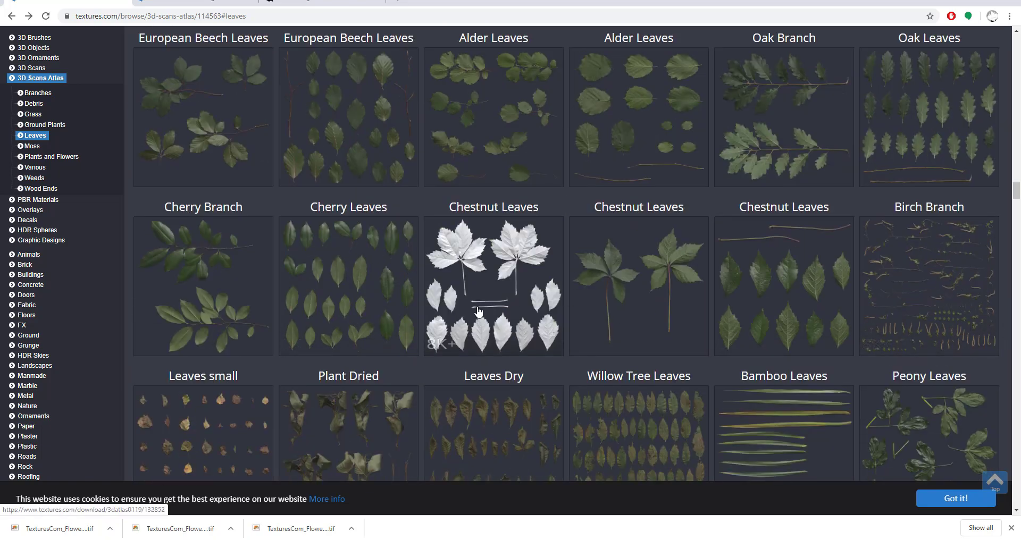
pyautogui.scroll(-6, 456, 319)
pyautogui.scroll(-6, 262, 389)
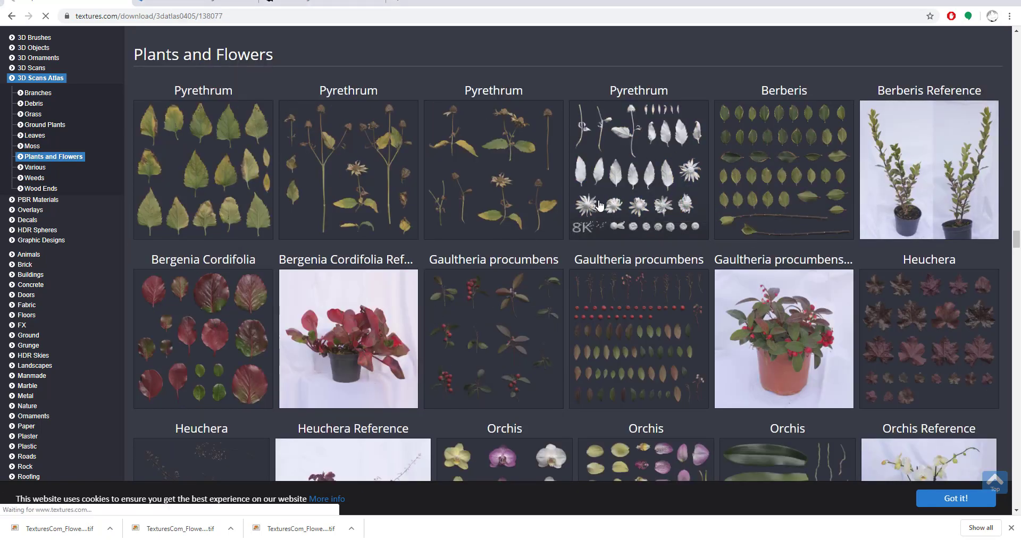
# Step: Look through the Pyrethrum atlas maps and download the small 512x512 albedo TIFF
pyautogui.scroll(-5, 526, 228)
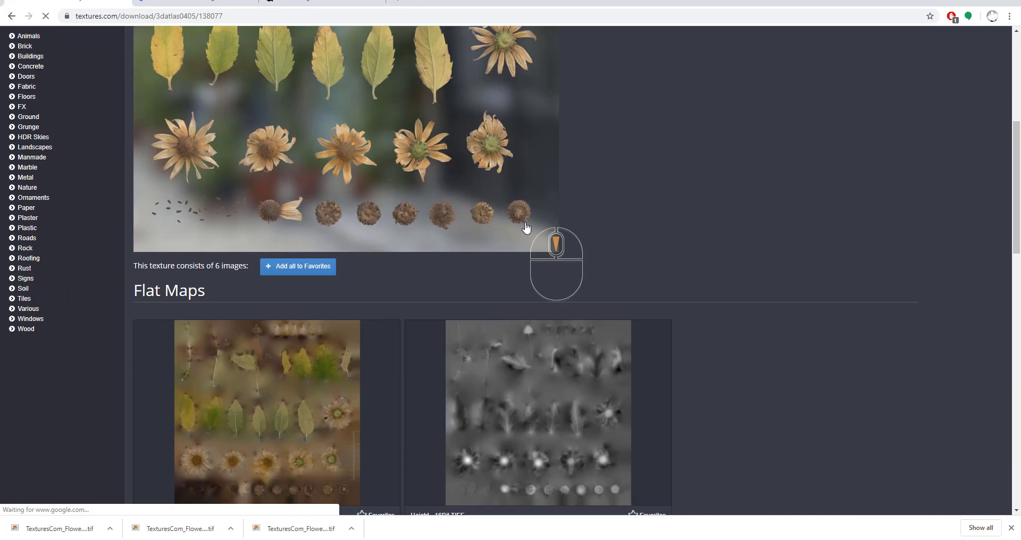
pyautogui.scroll(-5, 526, 229)
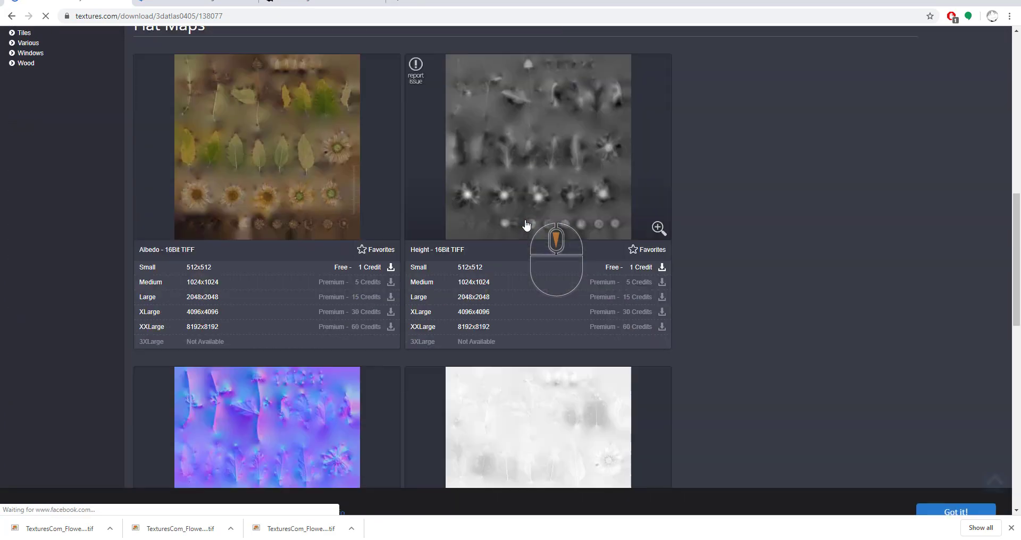
pyautogui.click(390, 268)
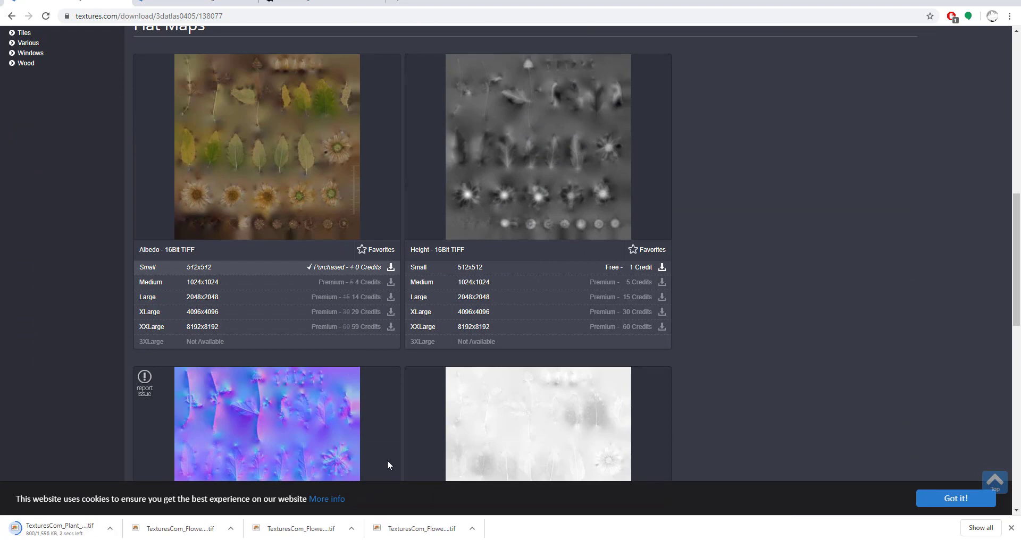
# Step: Switch back to Maya and set the pink dahlia's Leaf Base Width to 0.223 in its leaf growth settings
pyautogui.click(648, 505)
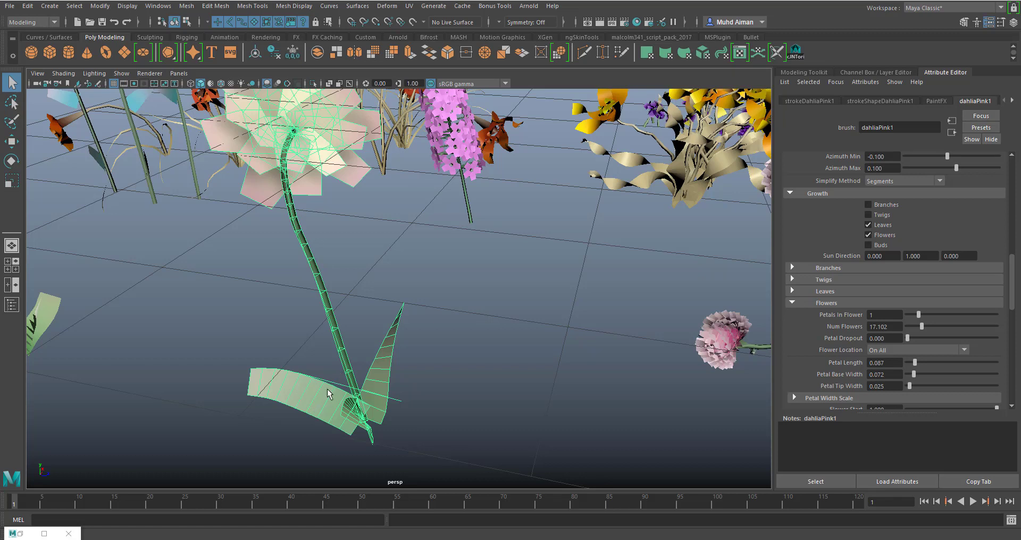
pyautogui.click(792, 291)
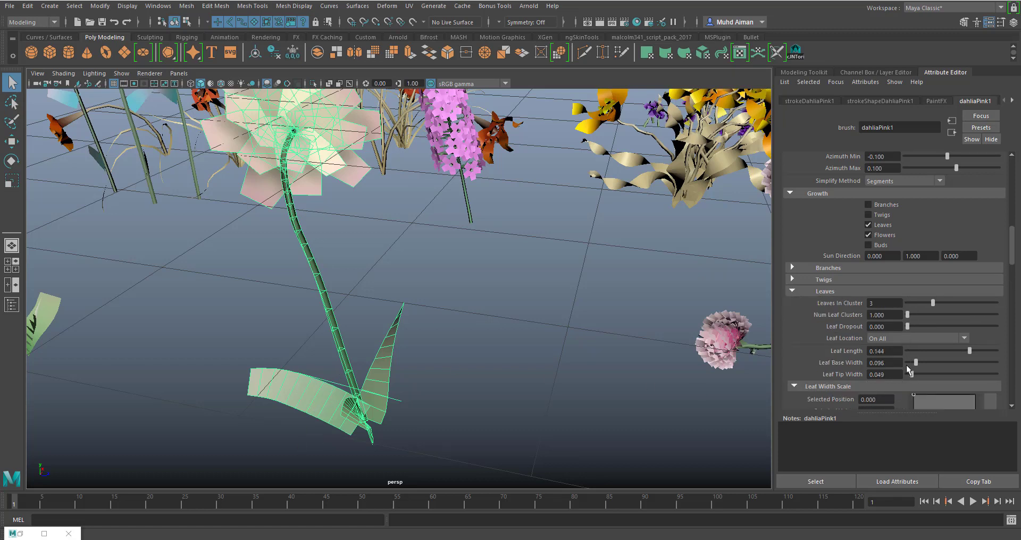
pyautogui.moveTo(915, 363); pyautogui.dragTo(927, 365)
pyautogui.keyDown('alt'); pyautogui.moveTo(565, 324); pyautogui.dragTo(568, 313); pyautogui.keyUp('alt')
pyautogui.keyDown('alt'); pyautogui.moveTo(568, 313); pyautogui.dragTo(585, 355, button='middle'); pyautogui.keyUp('alt')
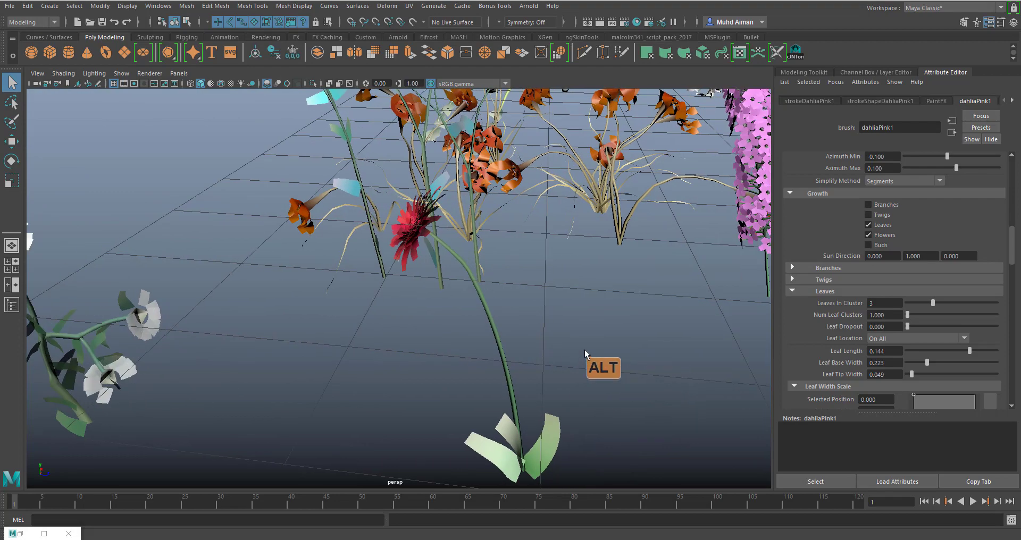
# Step: Select the pink dahlia stroke and convert it from Paint Effects to polygons
pyautogui.press('f')
pyautogui.keyDown('alt'); pyautogui.moveTo(474, 337); pyautogui.dragTo(536, 277); pyautogui.keyUp('alt')
pyautogui.click(512, 356)
pyautogui.moveTo(512, 356)
pyautogui.keyDown('alt'); pyautogui.mouseDown()
pyautogui.moveTo(464, 342)
pyautogui.moveTo(486, 361)
pyautogui.moveTo(457, 375)
pyautogui.moveTo(462, 311)
pyautogui.moveTo(444, 290)
pyautogui.moveTo(408, 292)
pyautogui.moveTo(446, 314)
pyautogui.moveTo(448, 253)
pyautogui.moveTo(476, 264)
pyautogui.moveTo(473, 279)
pyautogui.mouseUp(); pyautogui.keyUp('alt')
pyautogui.click(457, 375)
pyautogui.moveTo(480, 387)
pyautogui.keyDown('alt'); pyautogui.mouseDown()
pyautogui.moveTo(464, 362)
pyautogui.moveTo(453, 375)
pyautogui.moveTo(481, 420)
pyautogui.moveTo(483, 366)
pyautogui.moveTo(452, 352)
pyautogui.moveTo(502, 352)
pyautogui.mouseUp(); pyautogui.keyUp('alt')
pyautogui.click(102, 7)
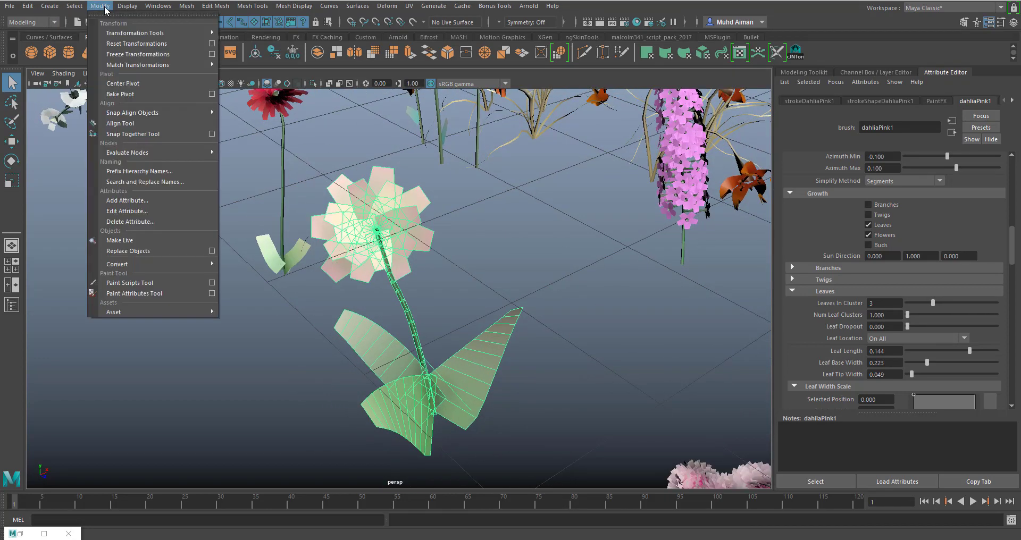
pyautogui.moveTo(194, 266)
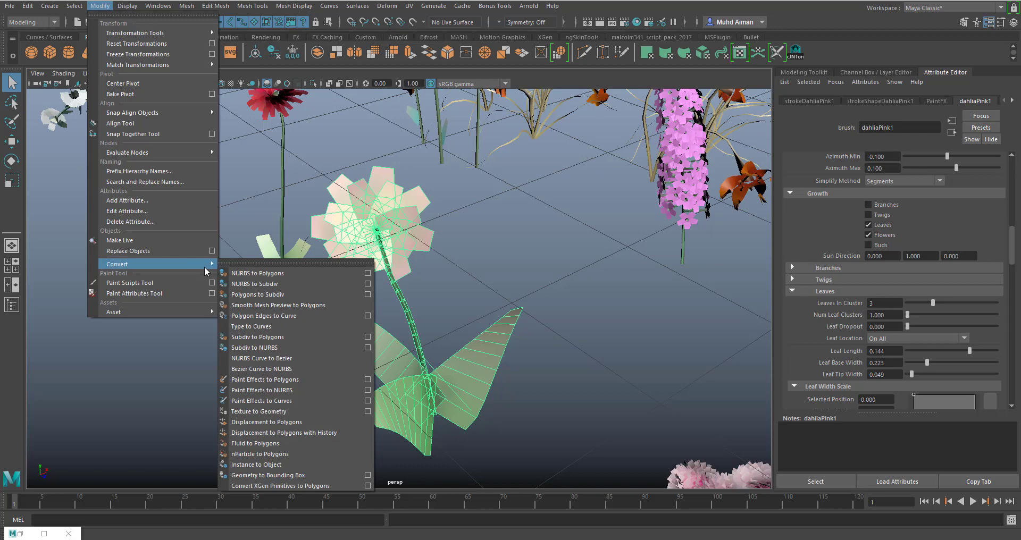
pyautogui.click(295, 378)
pyautogui.moveTo(520, 239)
pyautogui.keyDown('alt'); pyautogui.mouseDown()
pyautogui.moveTo(410, 221)
pyautogui.moveTo(428, 216)
pyautogui.moveTo(501, 258)
pyautogui.moveTo(516, 226)
pyautogui.mouseUp(); pyautogui.keyUp('alt')
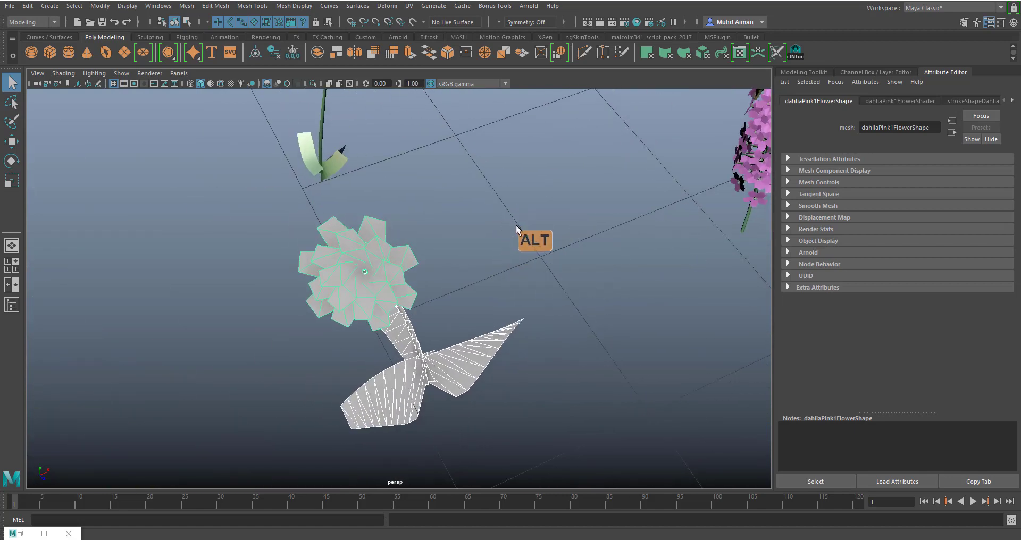
# Step: Select the converted dahlia's parts to check them and set its brush's Leaves In Cluster to 4
pyautogui.click(436, 331)
pyautogui.click(464, 380)
pyautogui.moveTo(461, 273)
pyautogui.keyDown('alt'); pyautogui.mouseDown()
pyautogui.moveTo(486, 266)
pyautogui.moveTo(446, 277)
pyautogui.mouseUp(); pyautogui.keyUp('alt')
pyautogui.click(414, 245)
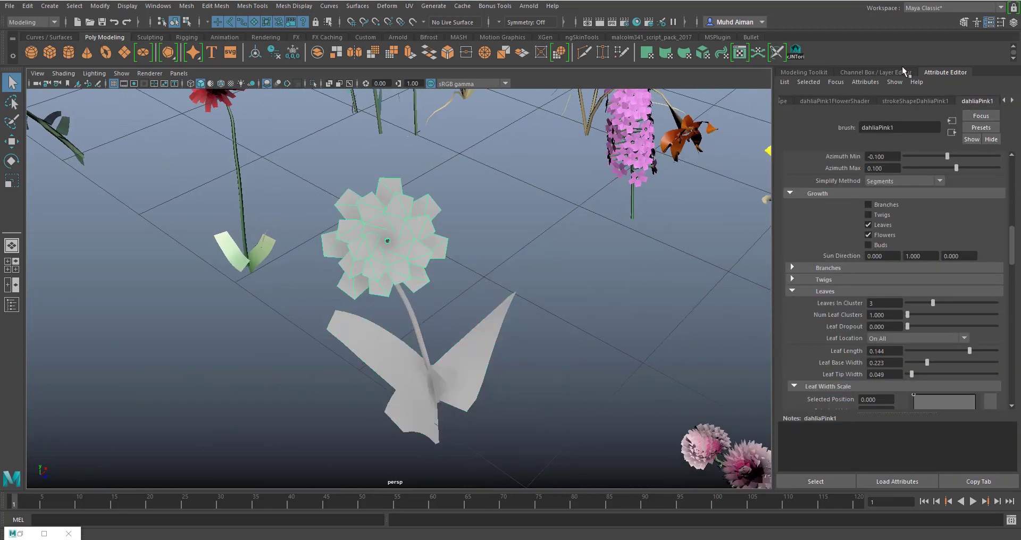
pyautogui.moveTo(933, 302)
pyautogui.mouseDown()
pyautogui.moveTo(920, 308)
pyautogui.moveTo(954, 305)
pyautogui.moveTo(945, 305)
pyautogui.mouseUp()
# Step: Open the UV Editor for the dahlia's flower mesh and place its window beside the flower
pyautogui.keyDown('alt'); pyautogui.moveTo(557, 229); pyautogui.dragTo(589, 229, button='right'); pyautogui.keyUp('alt')
pyautogui.keyDown('alt'); pyautogui.moveTo(589, 229); pyautogui.dragTo(603, 212); pyautogui.keyUp('alt')
pyautogui.click(408, 5)
pyautogui.click(434, 27)
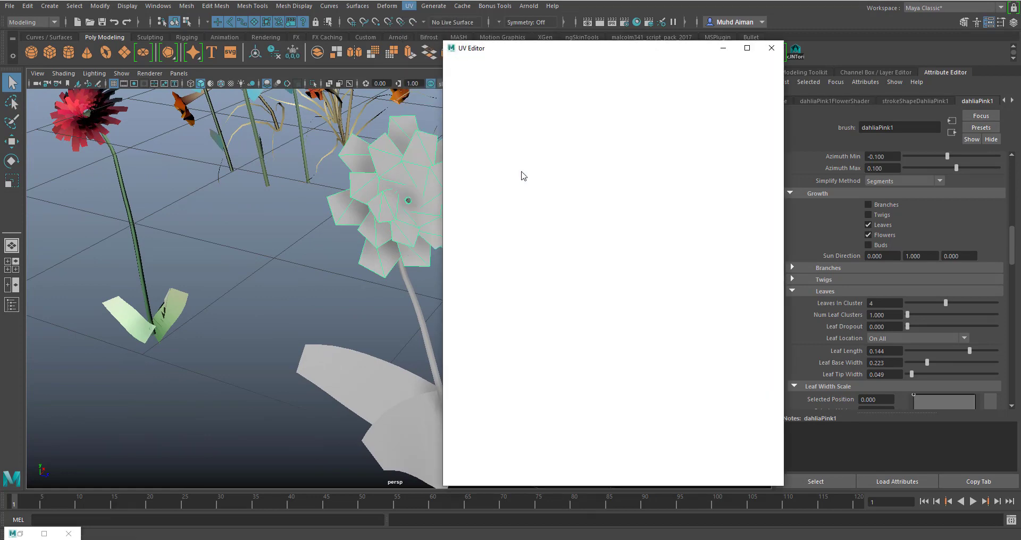
pyautogui.moveTo(542, 53); pyautogui.dragTo(666, 77)
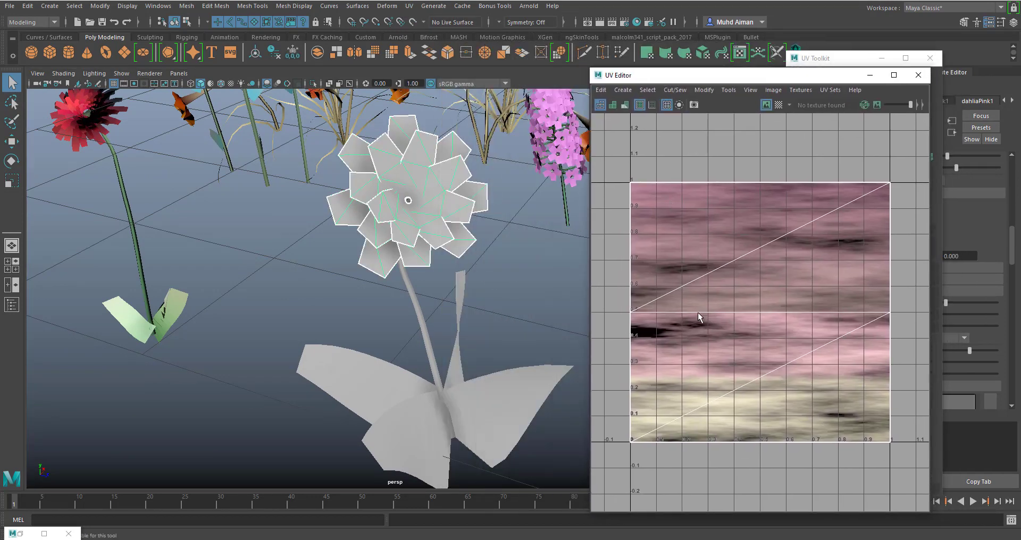
pyautogui.keyDown('alt'); pyautogui.moveTo(436, 241); pyautogui.dragTo(402, 260); pyautogui.keyUp('alt')
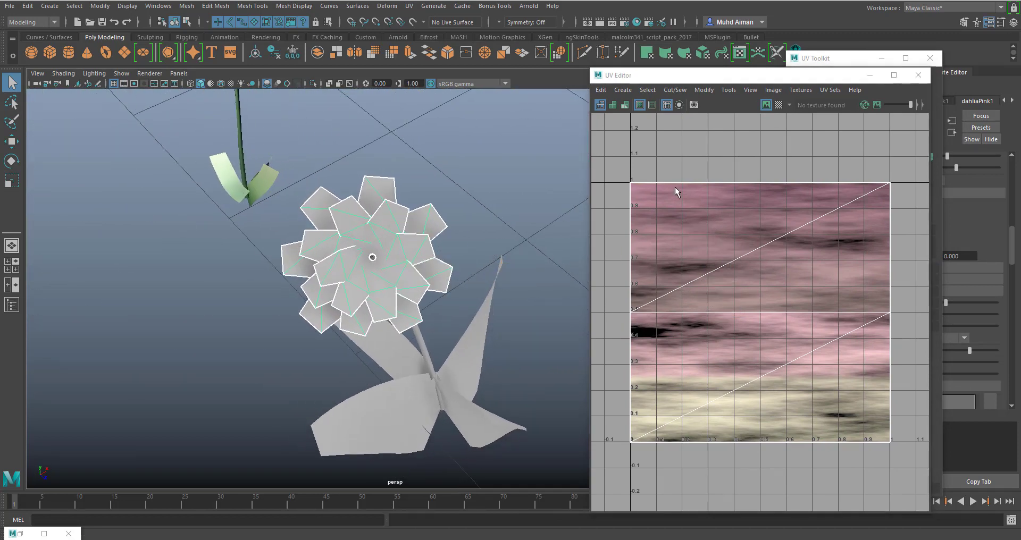
# Step: Select all UVs of the flower's petals, try shifting them slightly along U, and undo the shift
pyautogui.moveTo(675, 187); pyautogui.dragTo(735, 182, button='right')
pyautogui.moveTo(609, 153); pyautogui.dragTo(926, 515)
pyautogui.press('w')
pyautogui.moveTo(758, 315)
pyautogui.mouseDown()
pyautogui.moveTo(771, 390)
pyautogui.moveTo(768, 301)
pyautogui.moveTo(749, 320)
pyautogui.moveTo(760, 314)
pyautogui.mouseUp()
pyautogui.hotkey('ctrl', 'z')
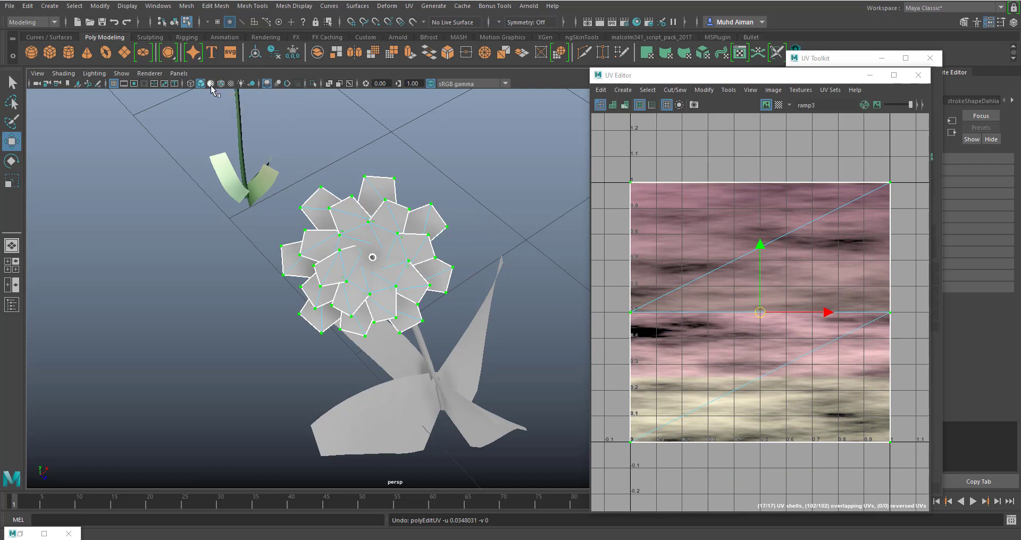
# Step: Turn on textured display in the viewport and view the dahlia's petals and leaves up close
pyautogui.click(250, 84)
pyautogui.click(231, 84)
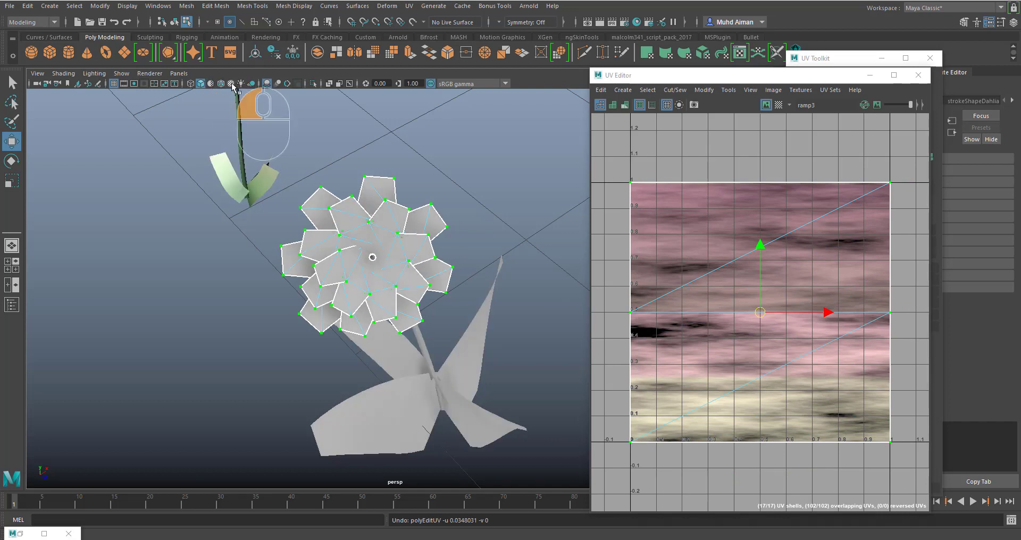
pyautogui.click(230, 84)
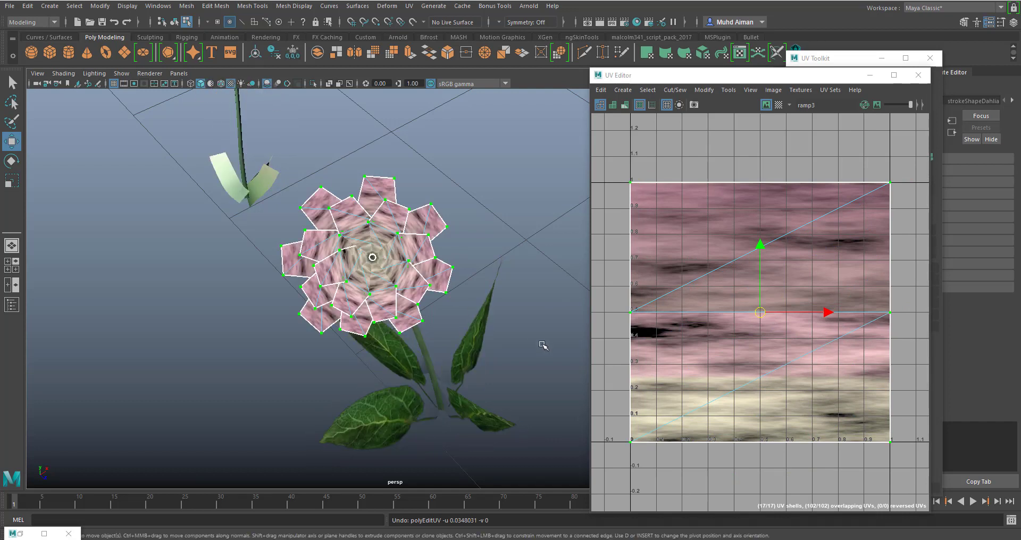
pyautogui.keyDown('alt'); pyautogui.moveTo(540, 344); pyautogui.dragTo(494, 276); pyautogui.keyUp('alt')
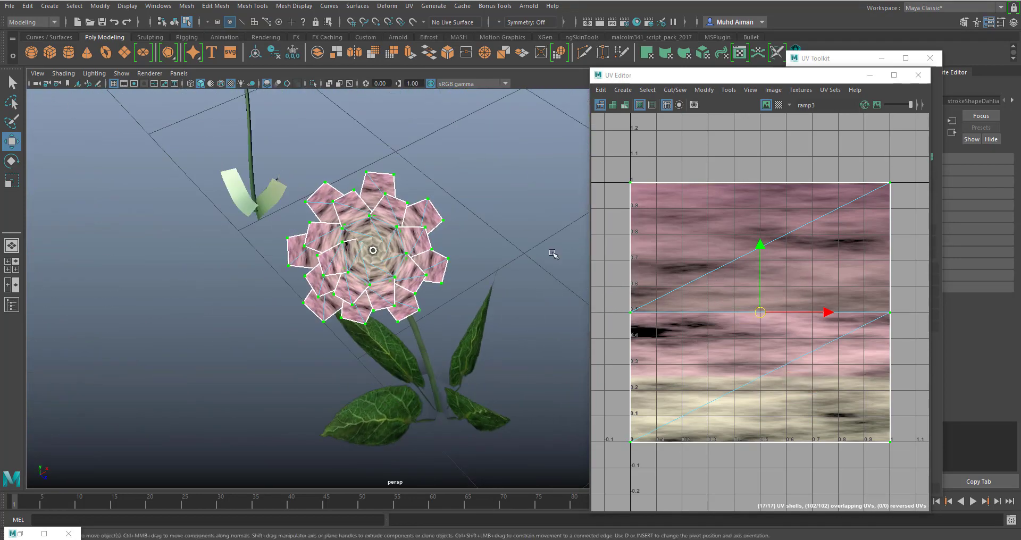
pyautogui.scroll(-2, 741, 277)
pyautogui.keyDown('alt'); pyautogui.moveTo(311, 245); pyautogui.dragTo(391, 342, button='right'); pyautogui.keyUp('alt')
pyautogui.keyDown('alt'); pyautogui.moveTo(494, 338); pyautogui.dragTo(463, 323, button='right'); pyautogui.keyUp('alt')
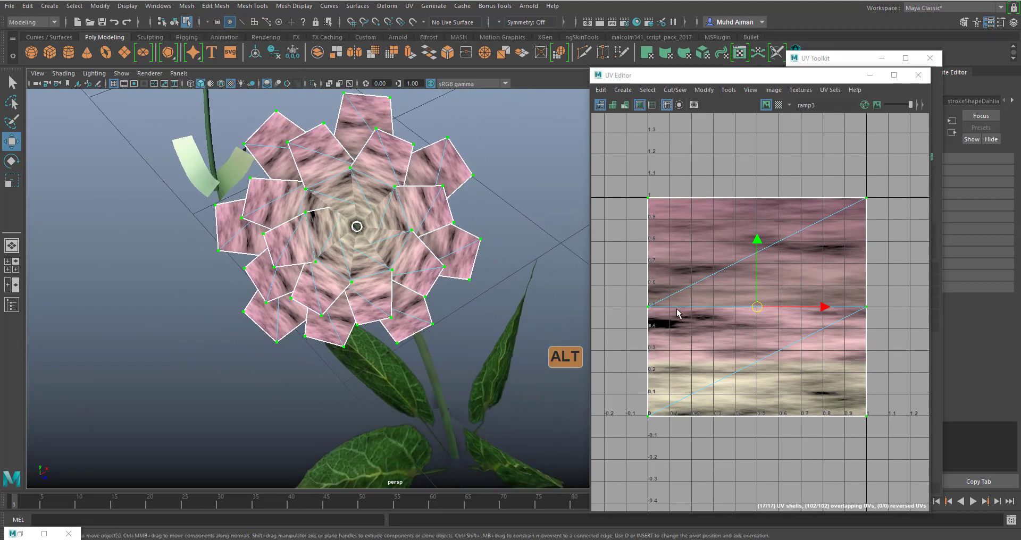
# Step: Move the UV Editor and UV Toolkit windows clear of the attributes and show the flower's phong shader settings
pyautogui.moveTo(817, 79); pyautogui.dragTo(664, 340)
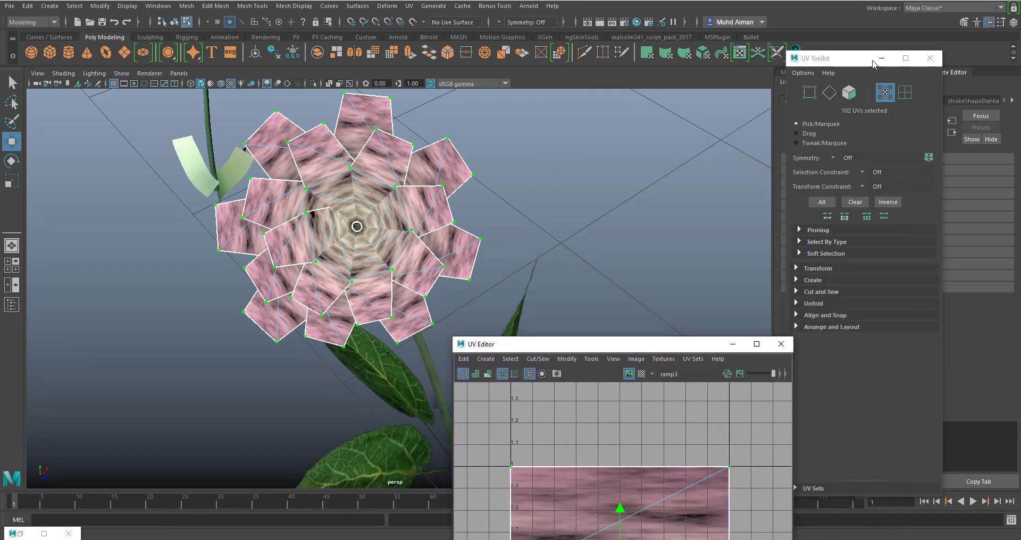
pyautogui.moveTo(872, 60); pyautogui.dragTo(847, 320)
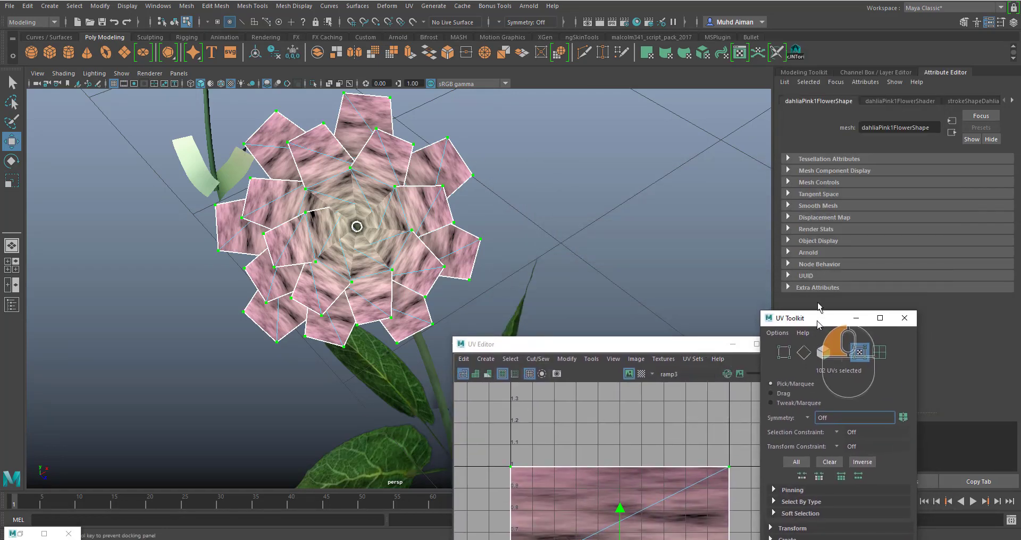
pyautogui.click(905, 102)
pyautogui.moveTo(846, 318); pyautogui.dragTo(732, 351)
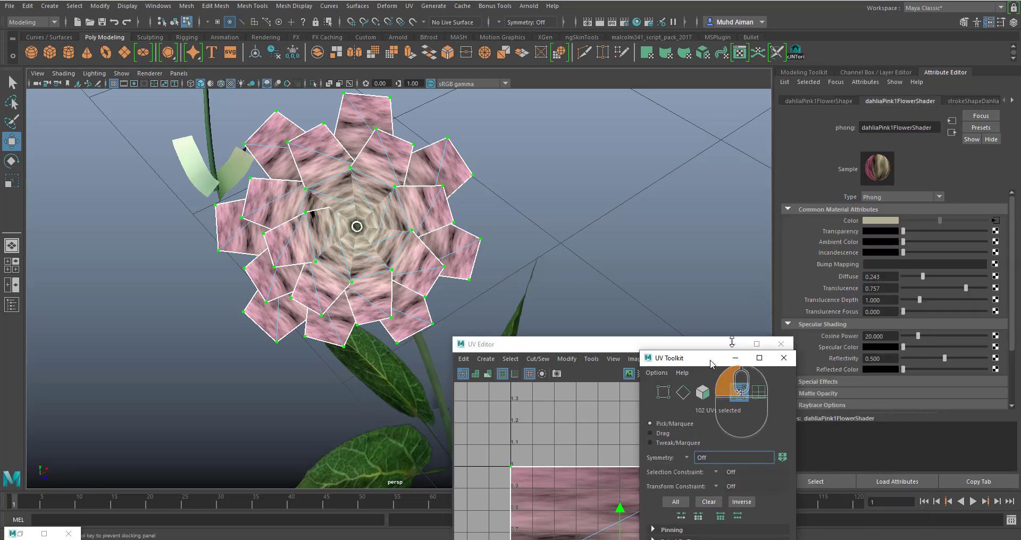
# Step: Look through the flower's shape, shader and stroke attributes, finishing on the strokeShapeDahliaPink1 settings, and move the UV Toolkit aside
pyautogui.click(1011, 100)
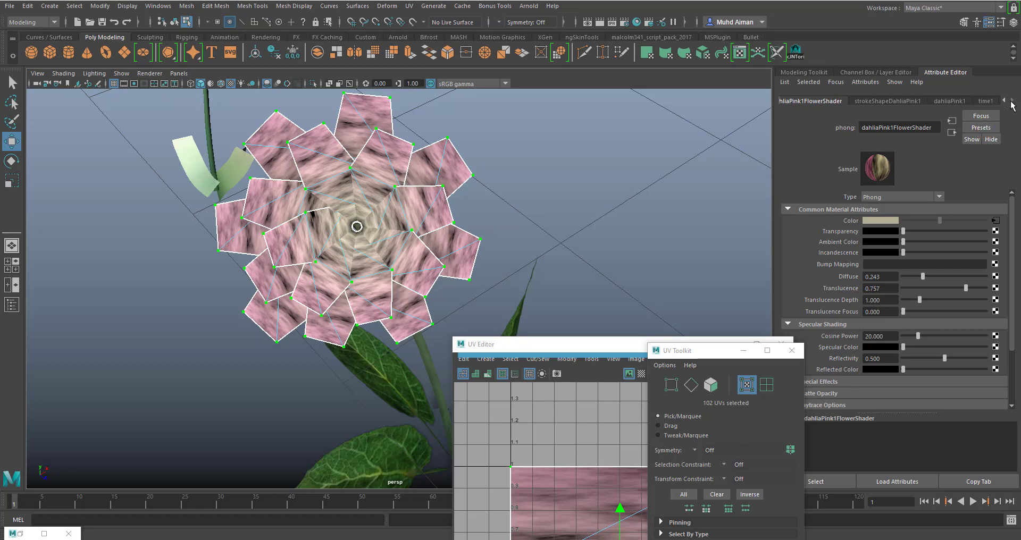
pyautogui.click(1002, 101)
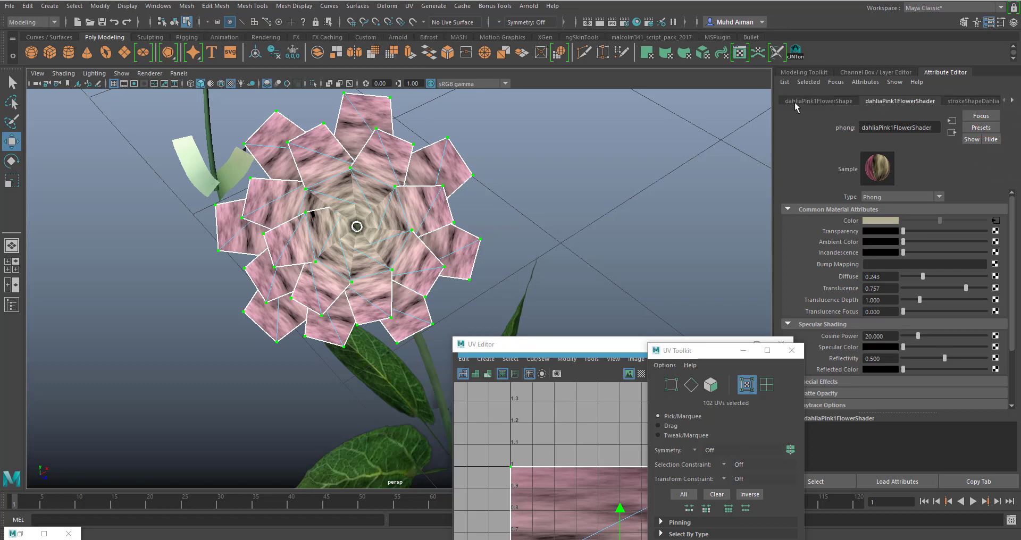
pyautogui.click(803, 103)
pyautogui.click(891, 102)
pyautogui.click(893, 73)
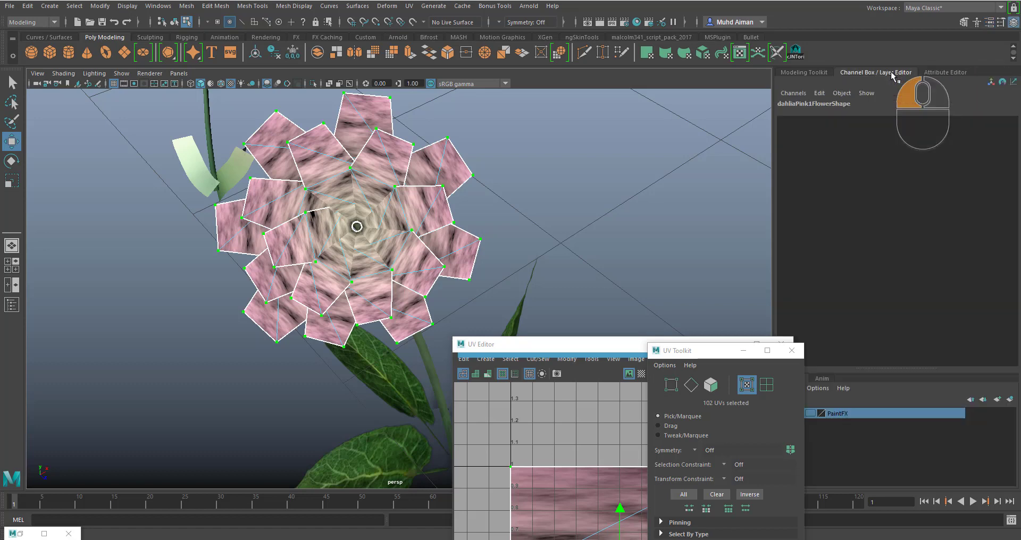
pyautogui.click(949, 72)
pyautogui.click(804, 73)
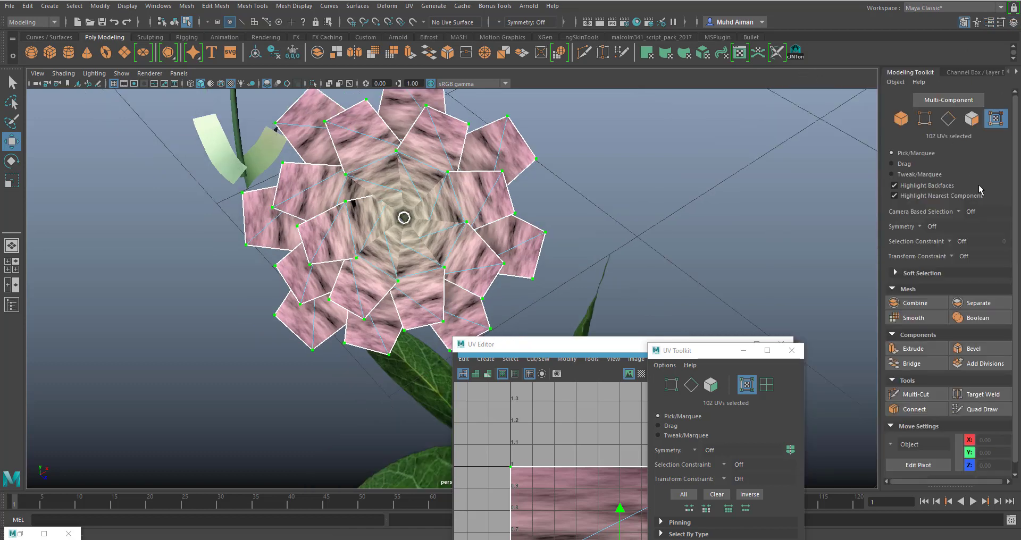
pyautogui.click(995, 73)
pyautogui.click(956, 70)
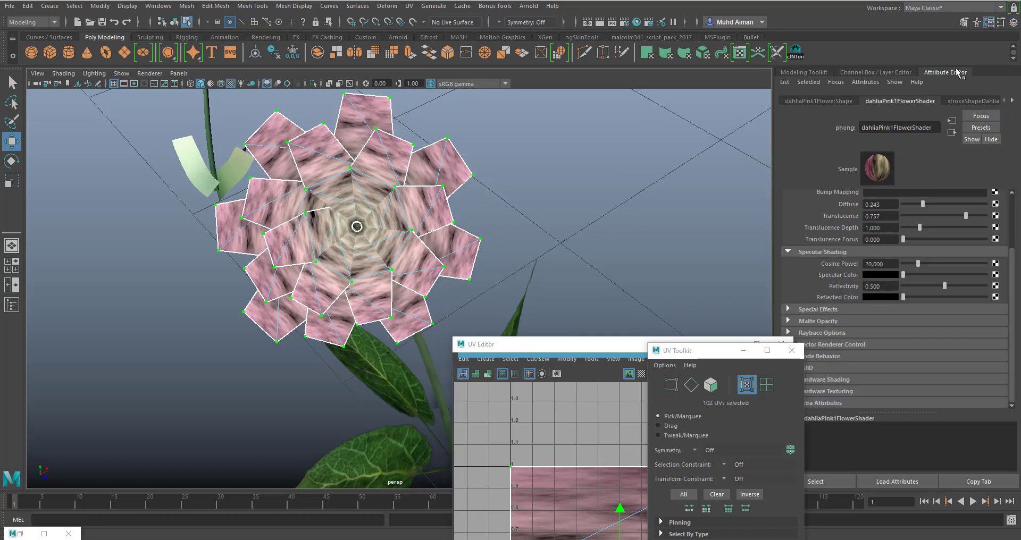
pyautogui.click(1010, 101)
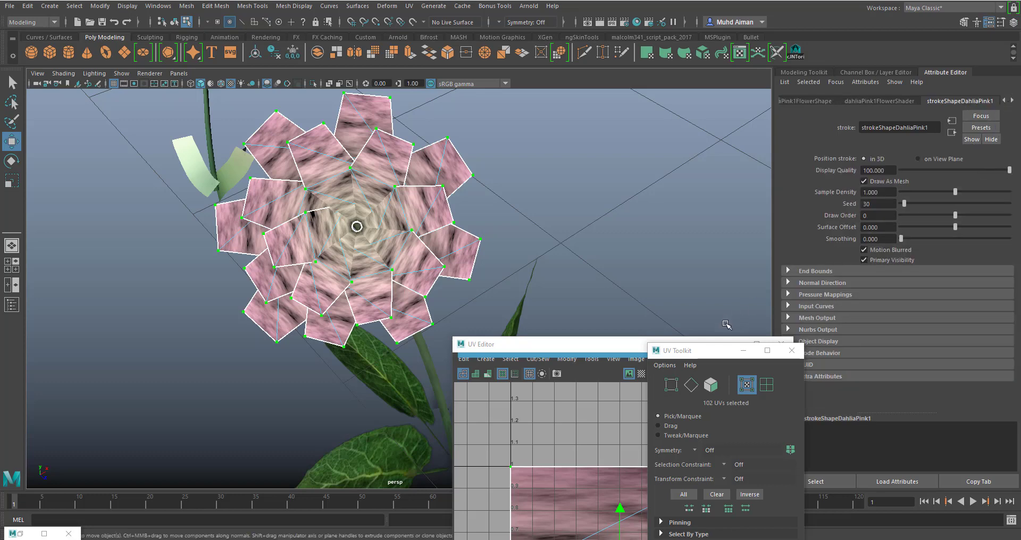
pyautogui.moveTo(724, 350); pyautogui.dragTo(650, 350)
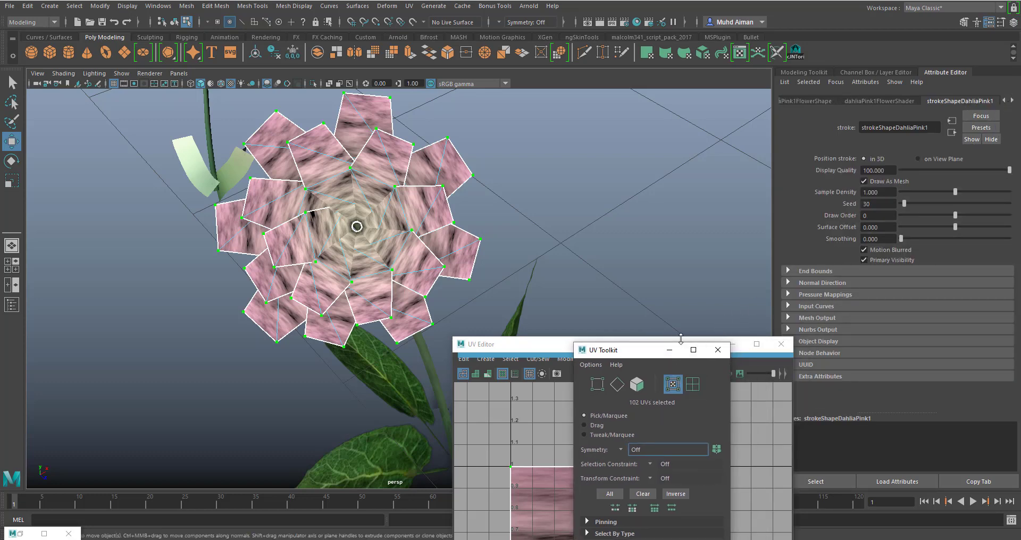
# Step: Move the UV Editor clear of the attributes, open the dahliaPink1 brush settings and collapse its Leaves section
pyautogui.moveTo(543, 343); pyautogui.dragTo(425, 356)
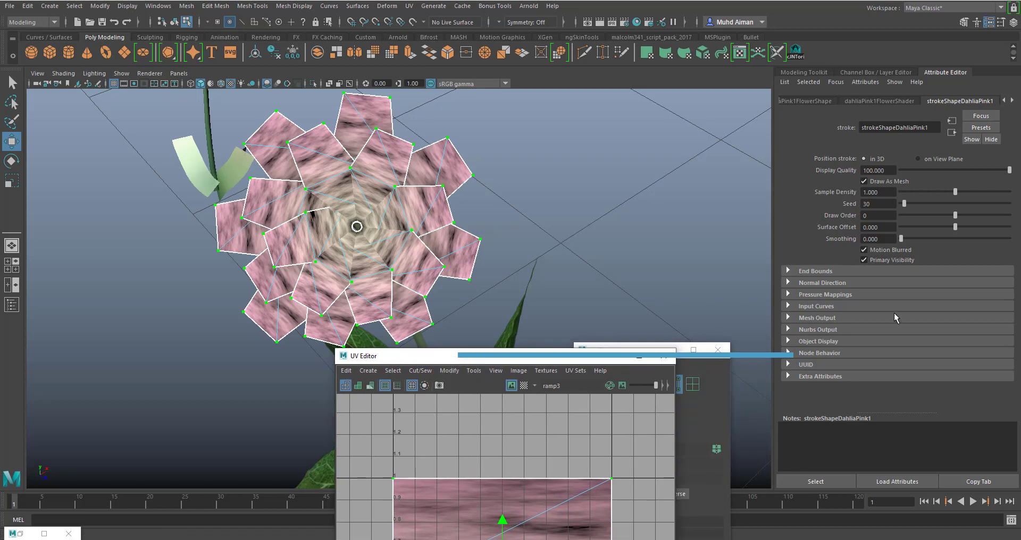
pyautogui.click(1012, 100)
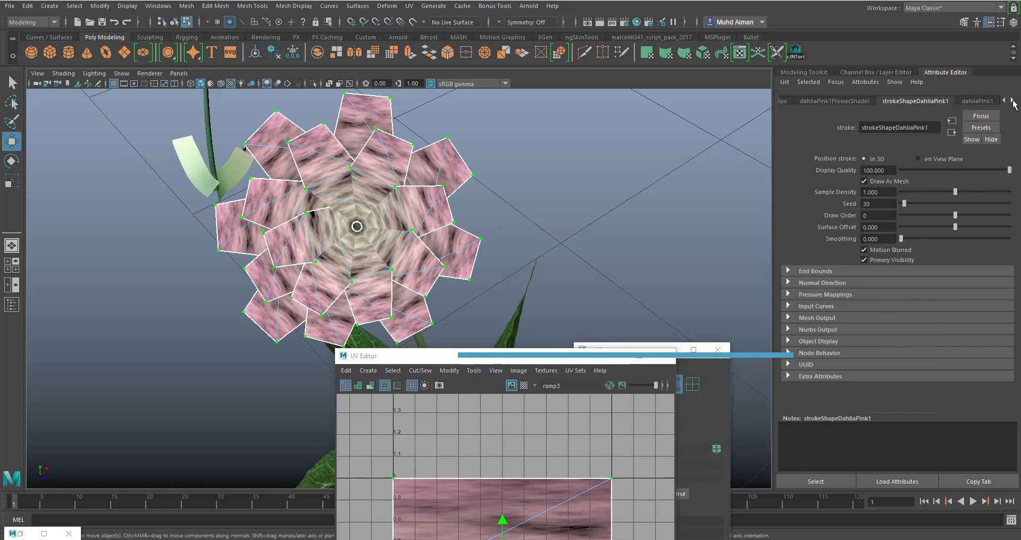
pyautogui.click(983, 102)
pyautogui.scroll(-8, 911, 237)
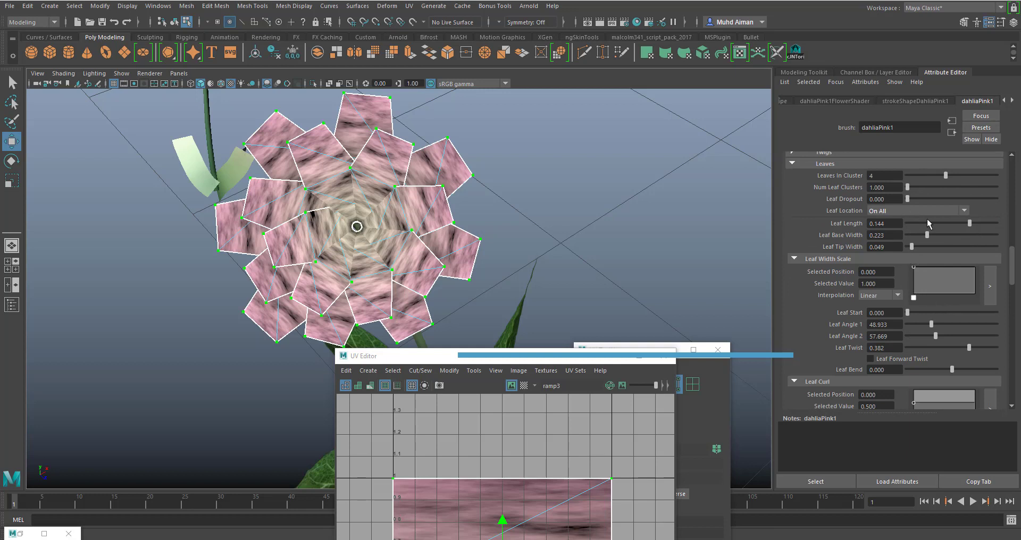
pyautogui.moveTo(970, 224); pyautogui.dragTo(969, 224)
pyautogui.click(812, 165)
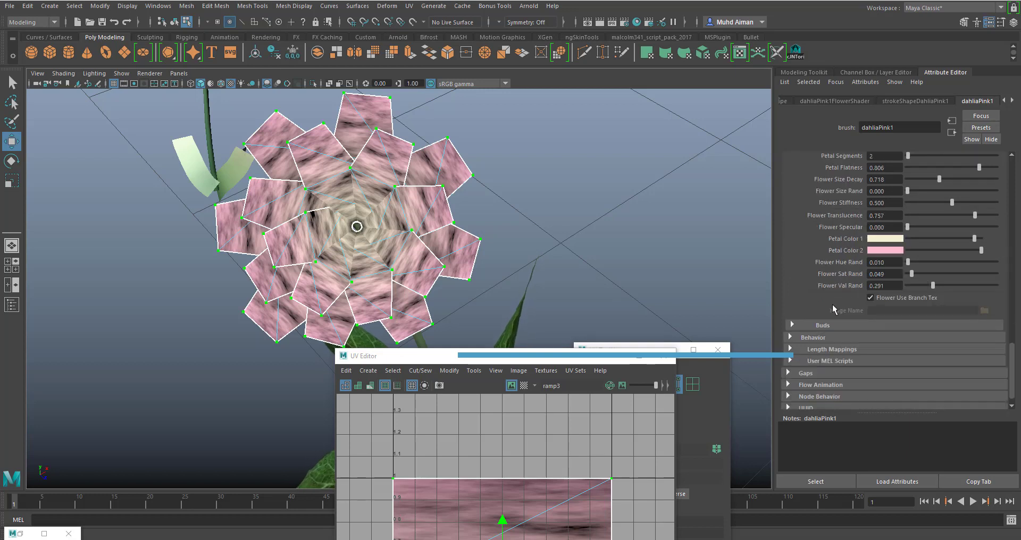
# Step: Set the petal length of the dahliaPink1 brush's flowers to about 0.102
pyautogui.scroll(6, 851, 330)
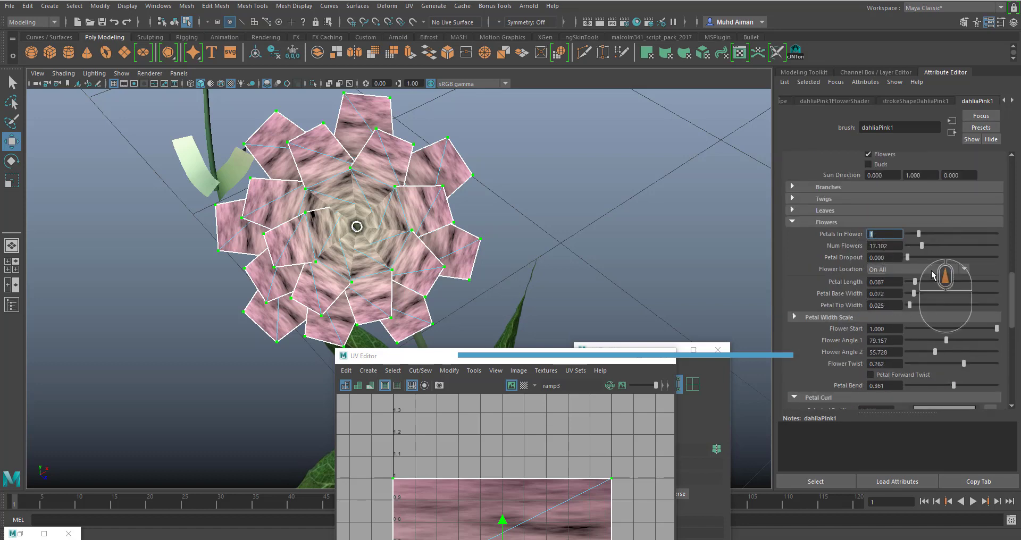
pyautogui.moveTo(919, 235)
pyautogui.mouseDown()
pyautogui.moveTo(932, 235)
pyautogui.moveTo(920, 234)
pyautogui.mouseUp()
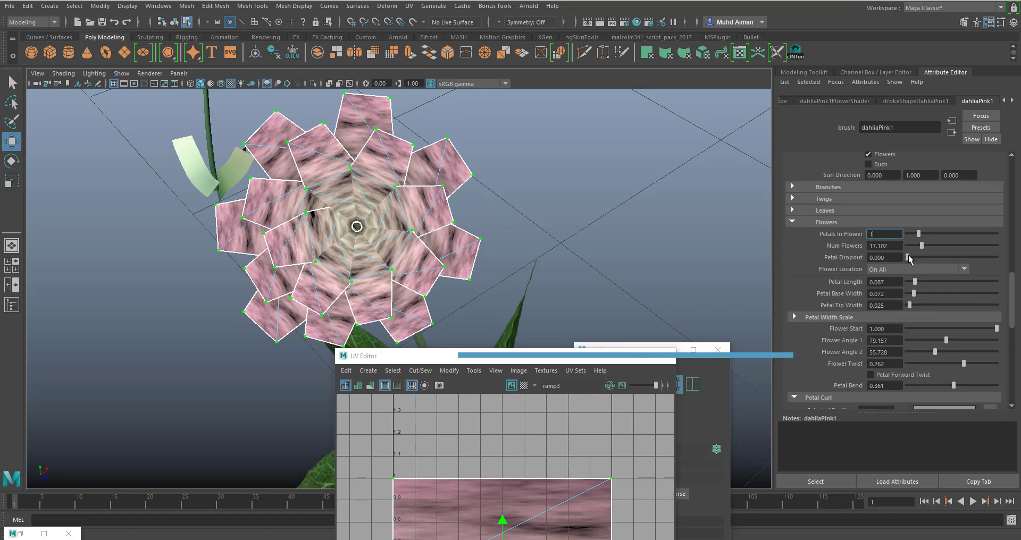
pyautogui.moveTo(914, 282); pyautogui.dragTo(916, 282)
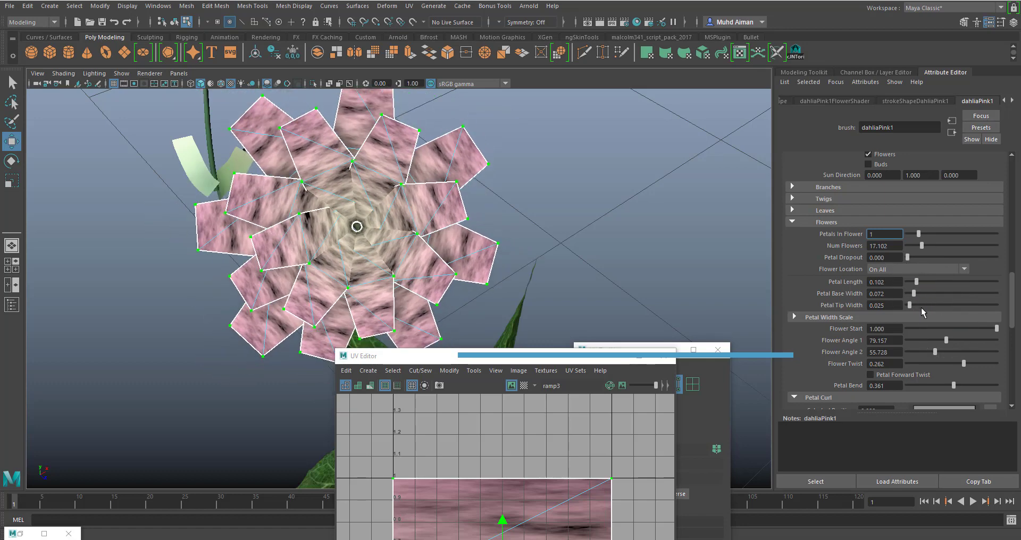
# Step: Set the flower's petal segments to 4, petal twirl to -0.084, petal flatness to 0.783 and size decay to 0.819
pyautogui.scroll(-5, 904, 361)
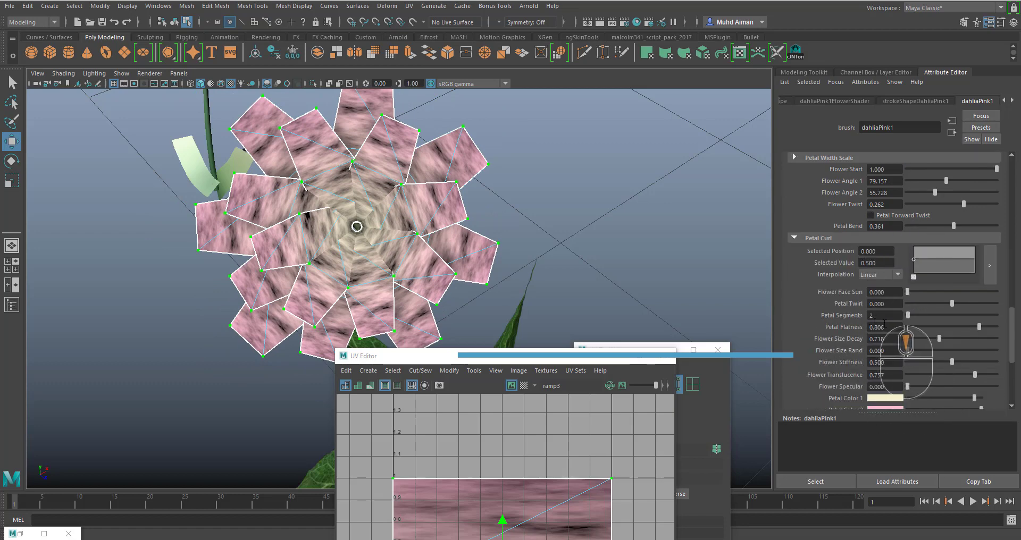
pyautogui.moveTo(907, 315); pyautogui.dragTo(910, 316)
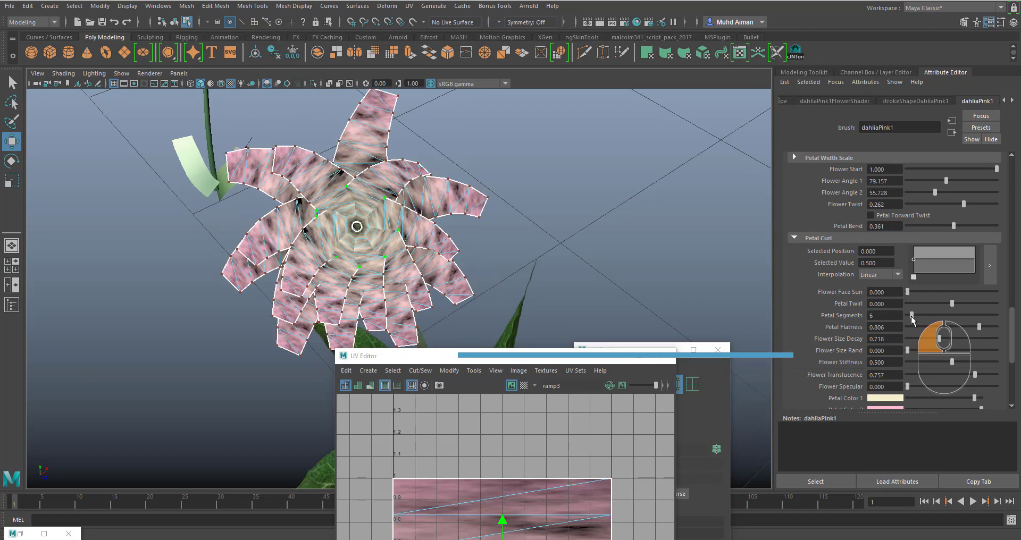
pyautogui.moveTo(911, 315); pyautogui.dragTo(949, 307)
pyautogui.scroll(-2, 922, 319)
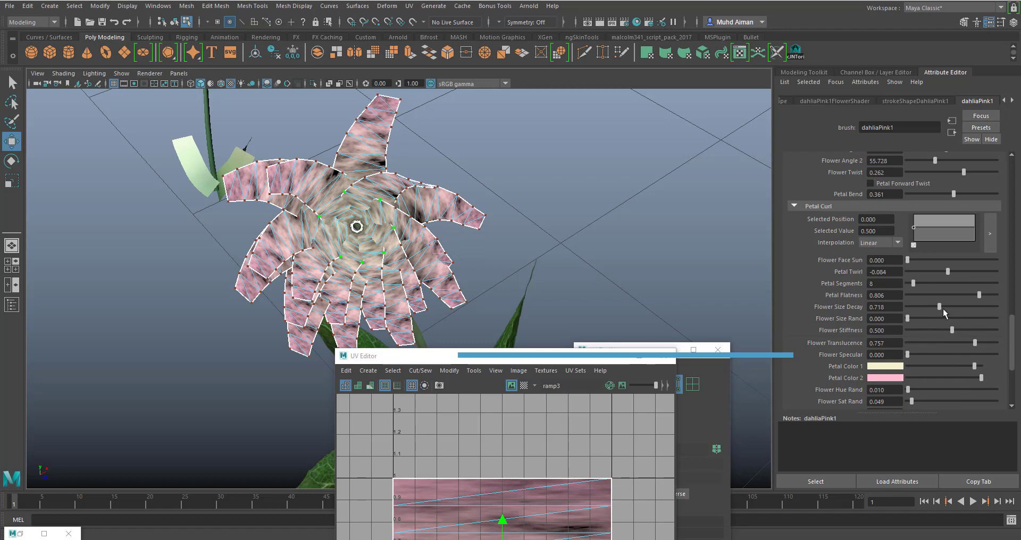
pyautogui.moveTo(939, 306); pyautogui.dragTo(971, 300)
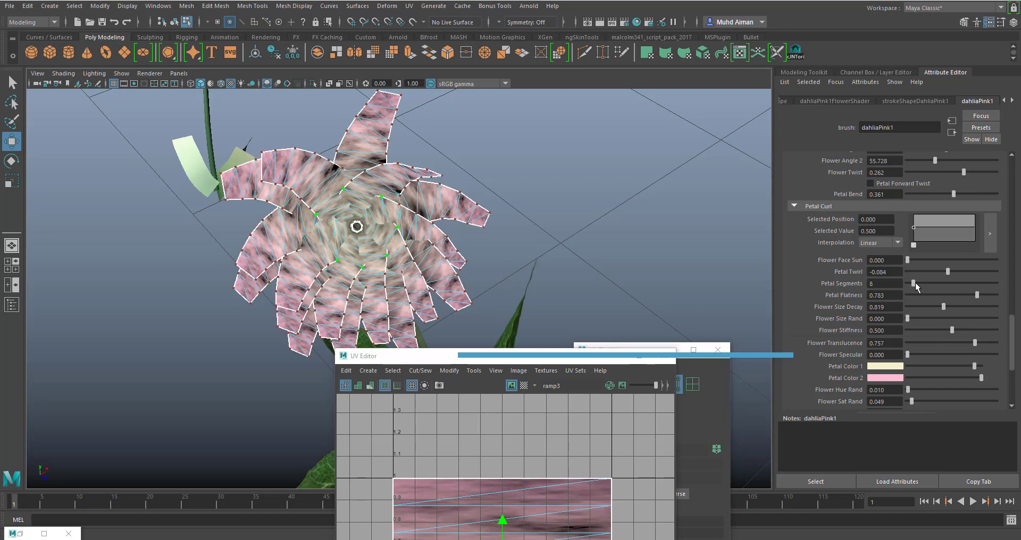
pyautogui.moveTo(914, 283); pyautogui.dragTo(909, 283)
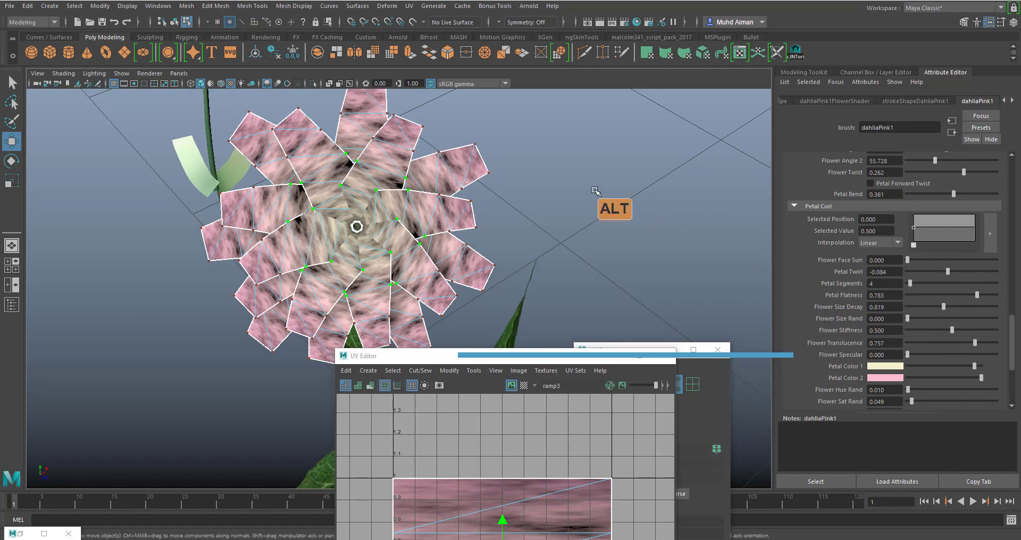
# Step: Open the Hypershade and arrange it beside the whole pink dahlia in the viewport
pyautogui.moveTo(556, 243)
pyautogui.keyDown('alt'); pyautogui.mouseDown()
pyautogui.moveTo(515, 220)
pyautogui.moveTo(531, 211)
pyautogui.moveTo(561, 233)
pyautogui.mouseUp(); pyautogui.keyUp('alt')
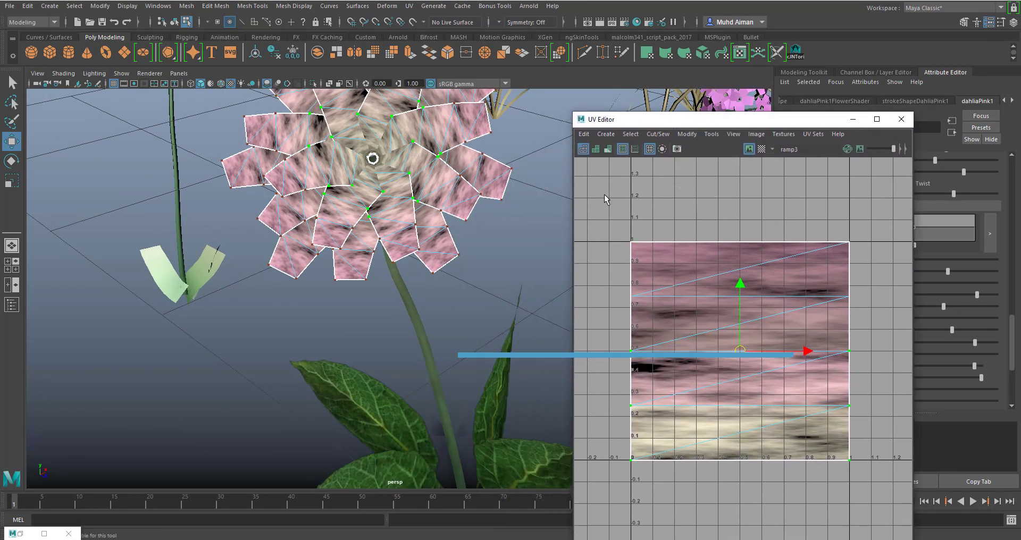
pyautogui.keyDown('alt'); pyautogui.moveTo(487, 218); pyautogui.dragTo(457, 266, button='middle'); pyautogui.keyUp('alt')
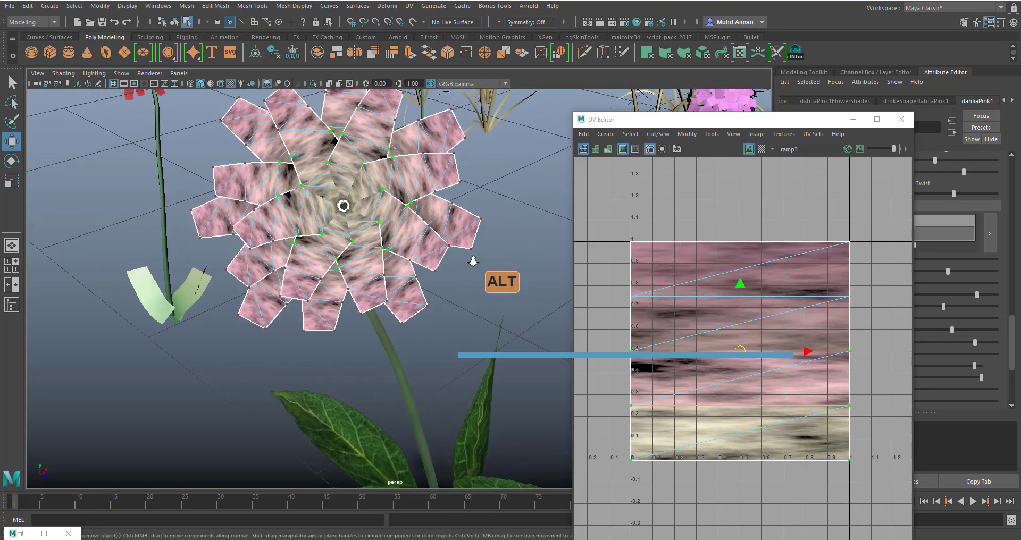
pyautogui.keyDown('alt'); pyautogui.moveTo(472, 260); pyautogui.dragTo(404, 145, button='right'); pyautogui.keyUp('alt')
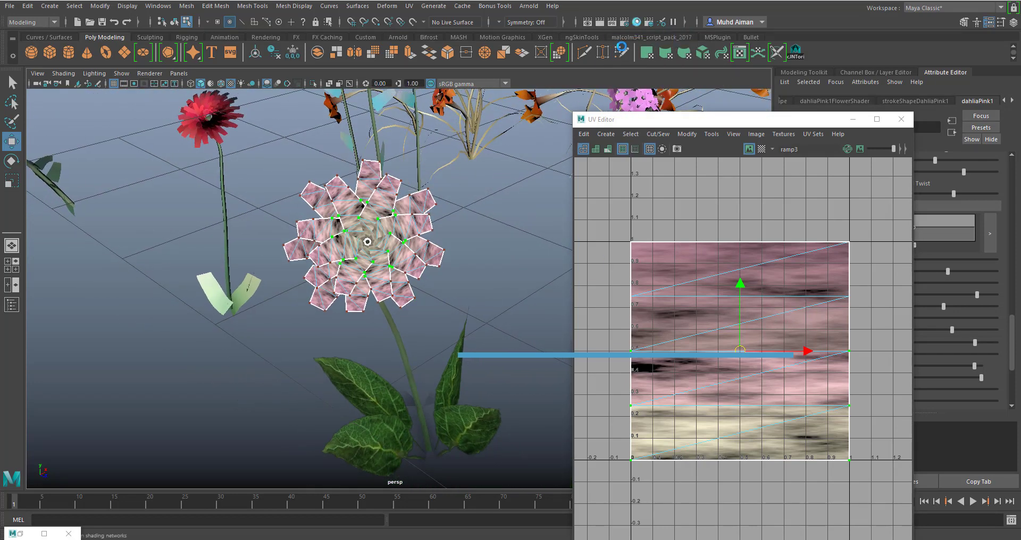
pyautogui.moveTo(0, 159); pyautogui.dragTo(657, 107)
pyautogui.middleClick(655, 381)
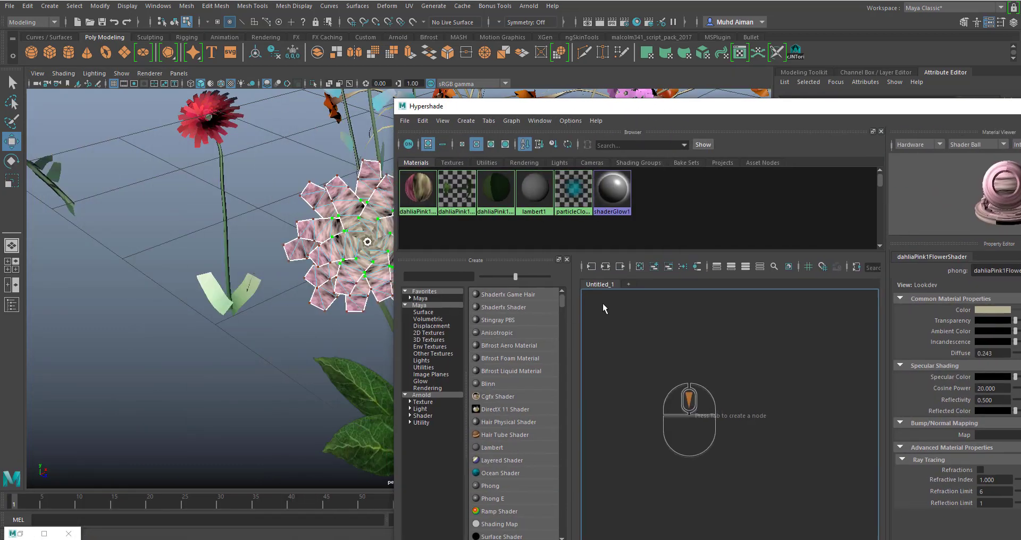
pyautogui.keyDown('alt'); pyautogui.moveTo(276, 190); pyautogui.dragTo(119, 170, button='middle'); pyautogui.keyUp('alt')
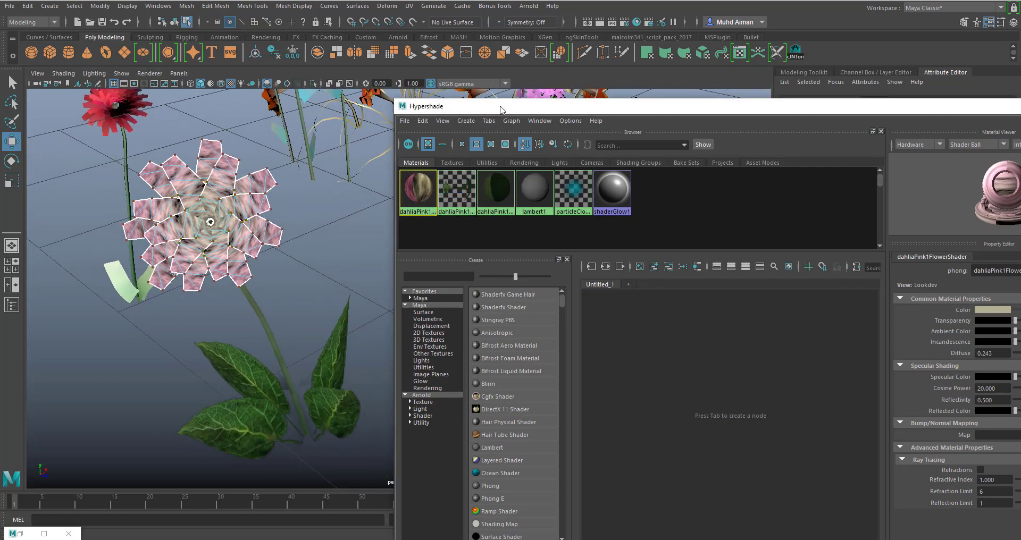
pyautogui.moveTo(467, 105); pyautogui.dragTo(423, 46)
# Step: Graph the connections of dahliaPink1FlowerShader, space out its nodes and show the attributes of its ramp3 color texture
pyautogui.moveTo(392, 121); pyautogui.dragTo(258, 202, button='middle')
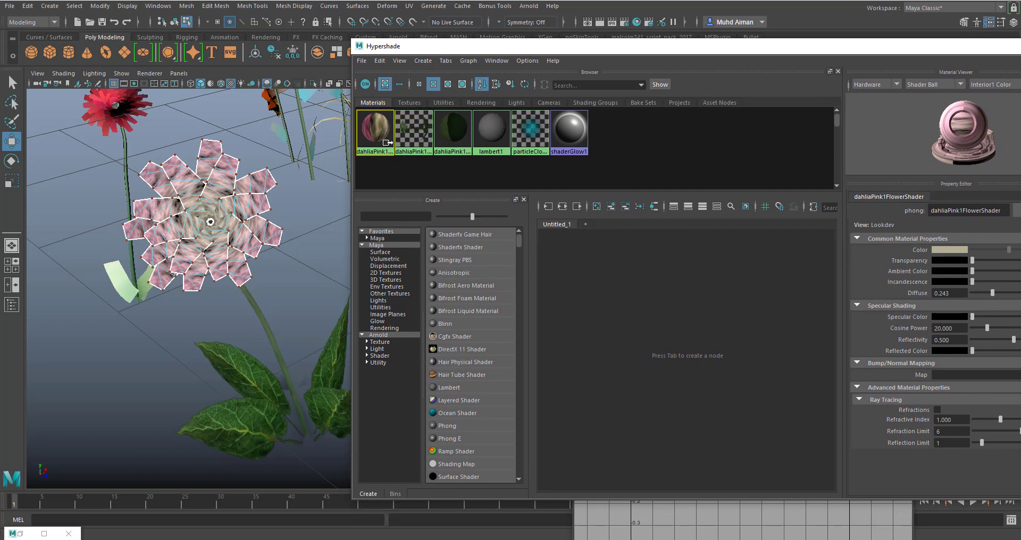
pyautogui.click(562, 206)
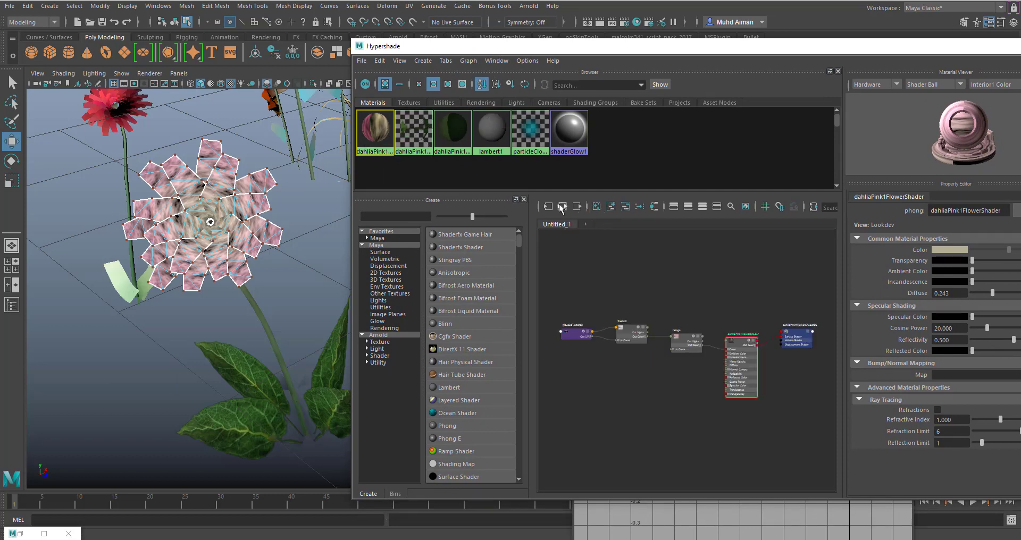
pyautogui.scroll(3, 736, 324)
pyautogui.scroll(-1, 648, 340)
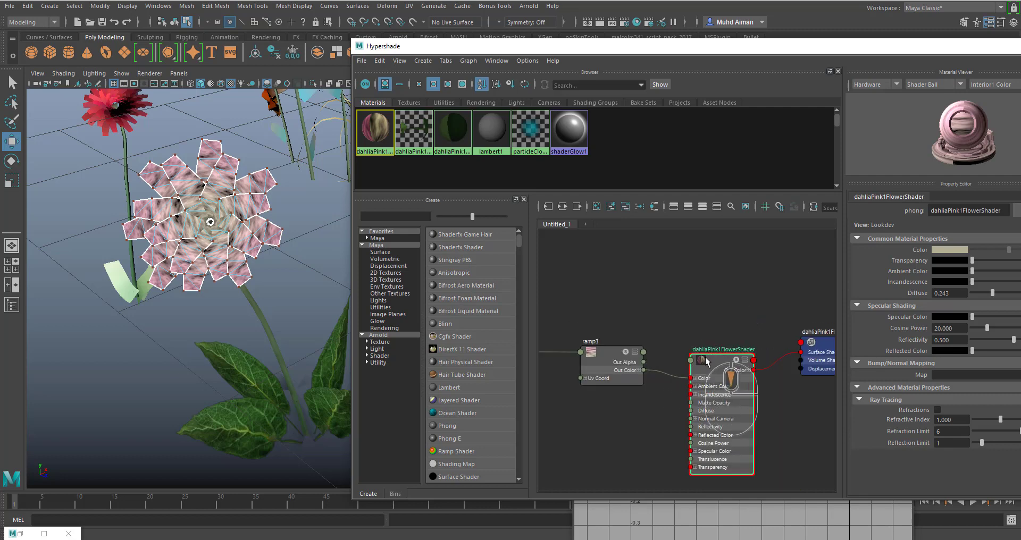
pyautogui.click(716, 359)
pyautogui.moveTo(716, 361); pyautogui.dragTo(708, 339)
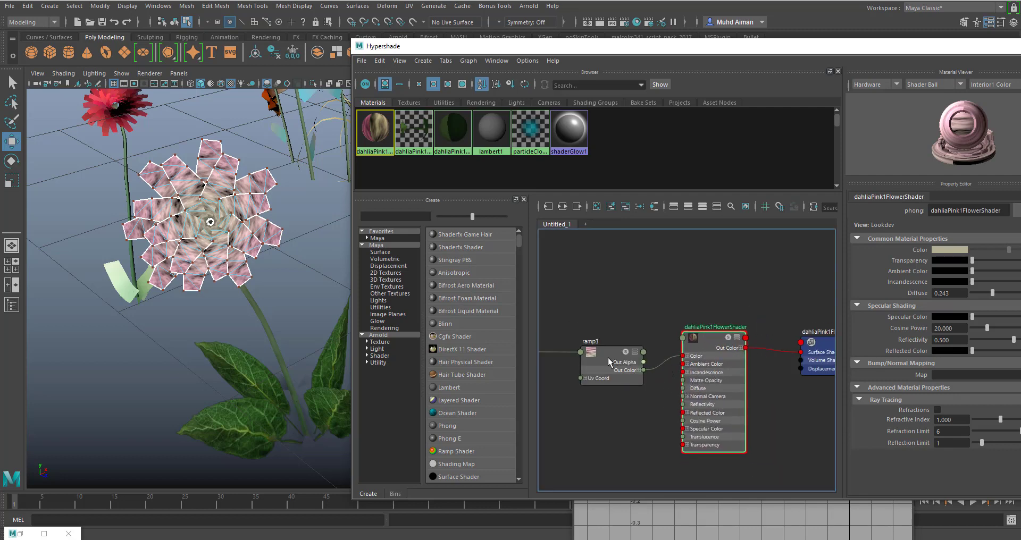
pyautogui.moveTo(607, 357); pyautogui.dragTo(588, 351)
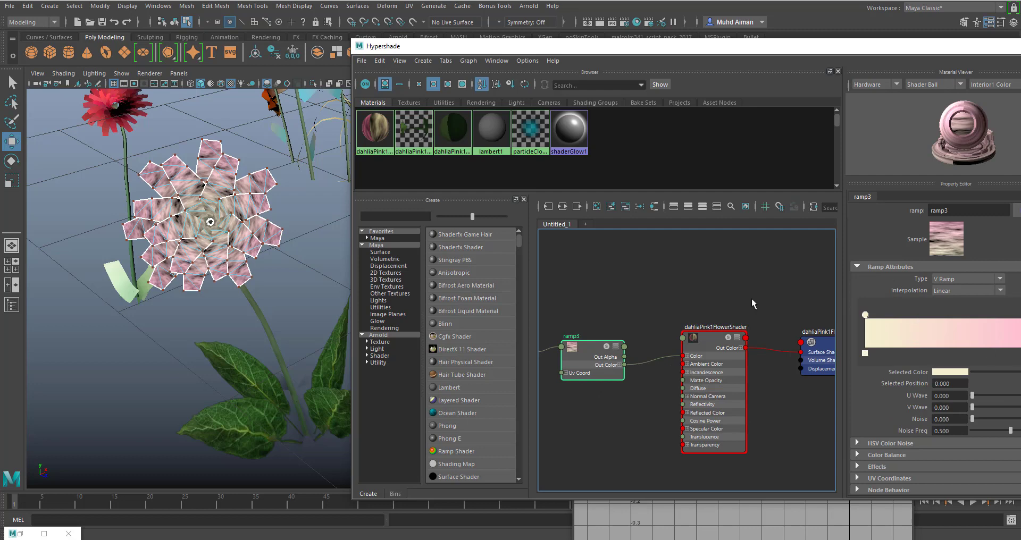
# Step: Create an Arnold aiStandardSurface material and place its shader and shading group nodes below the flower shader network
pyautogui.keyDown('alt'); pyautogui.moveTo(196, 218); pyautogui.dragTo(237, 250, button='right'); pyautogui.keyUp('alt')
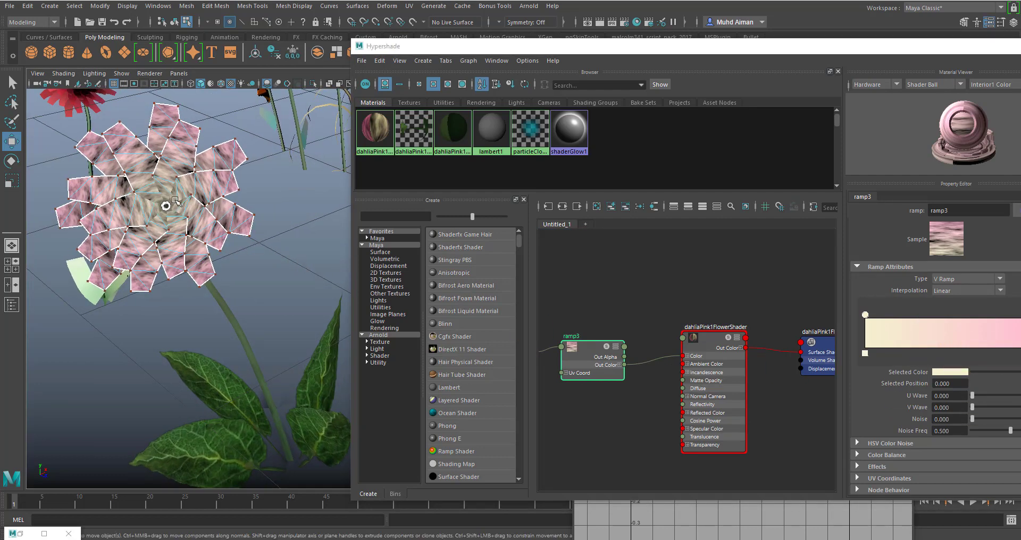
pyautogui.moveTo(625, 294)
pyautogui.keyDown('alt'); pyautogui.mouseDown(button='middle')
pyautogui.moveTo(822, 272)
pyautogui.moveTo(572, 253)
pyautogui.mouseUp(button='middle'); pyautogui.keyUp('alt')
pyautogui.keyDown('alt'); pyautogui.moveTo(643, 275); pyautogui.dragTo(620, 284, button='right'); pyautogui.keyUp('alt')
pyautogui.click(391, 334)
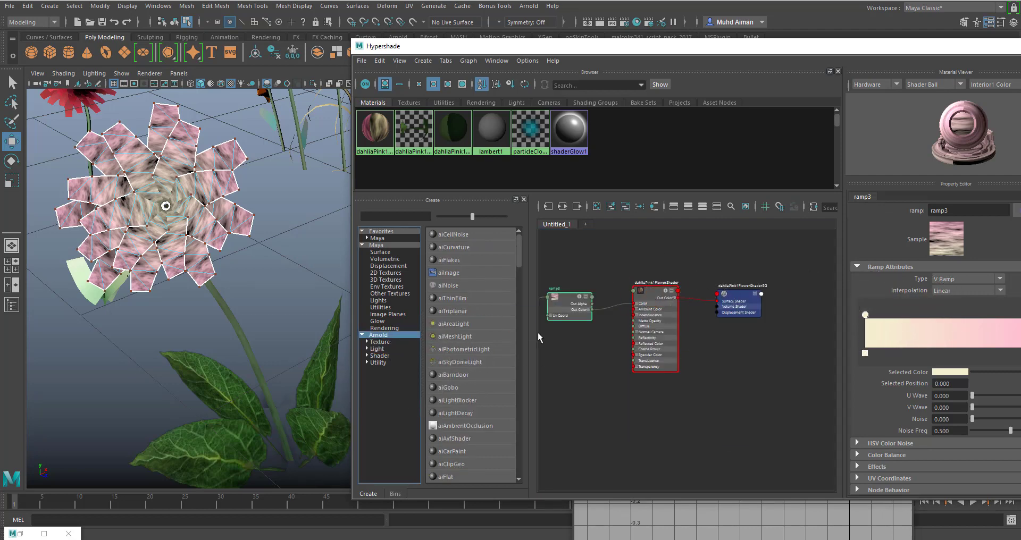
pyautogui.scroll(-2, 495, 303)
pyautogui.scroll(-5, 495, 307)
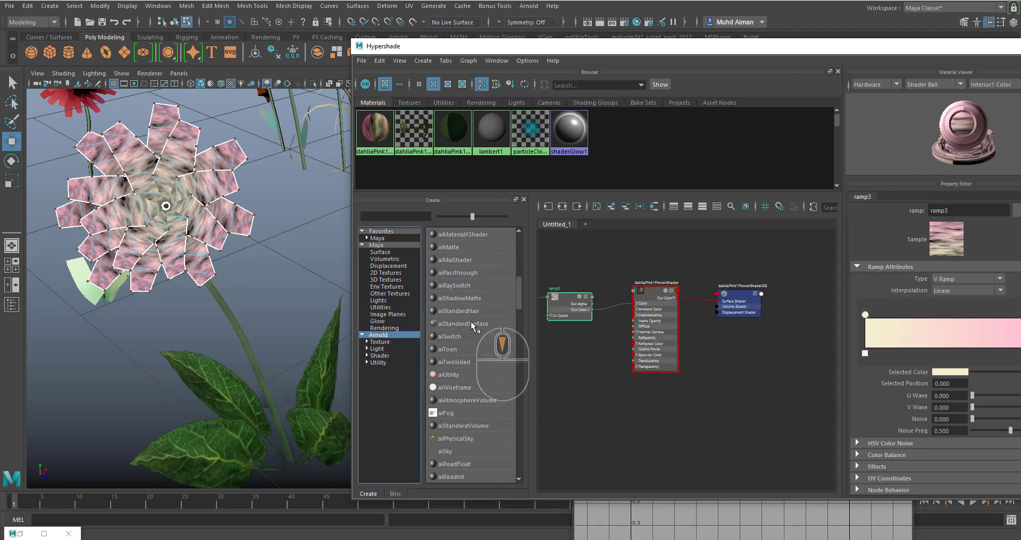
pyautogui.click(475, 325)
pyautogui.moveTo(726, 329); pyautogui.dragTo(698, 419)
pyautogui.moveTo(799, 339); pyautogui.dragTo(790, 424)
pyautogui.keyDown('alt'); pyautogui.moveTo(789, 420); pyautogui.dragTo(770, 363, button='middle'); pyautogui.keyUp('alt')
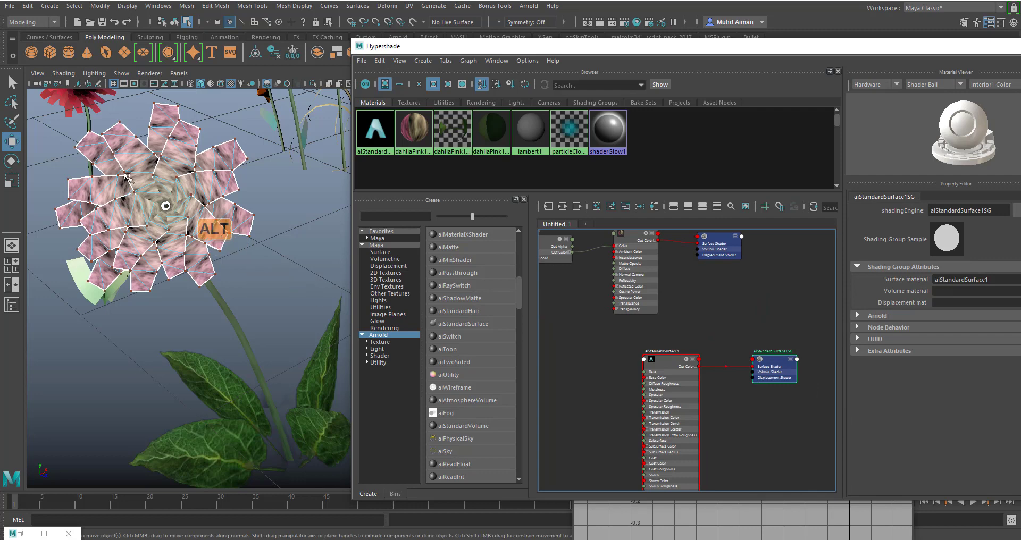
# Step: Assign aiStandardSurface1 to the dahlia's flower mesh and tidy the material's two nodes in the graph
pyautogui.moveTo(129, 165); pyautogui.dragTo(178, 148, button='right')
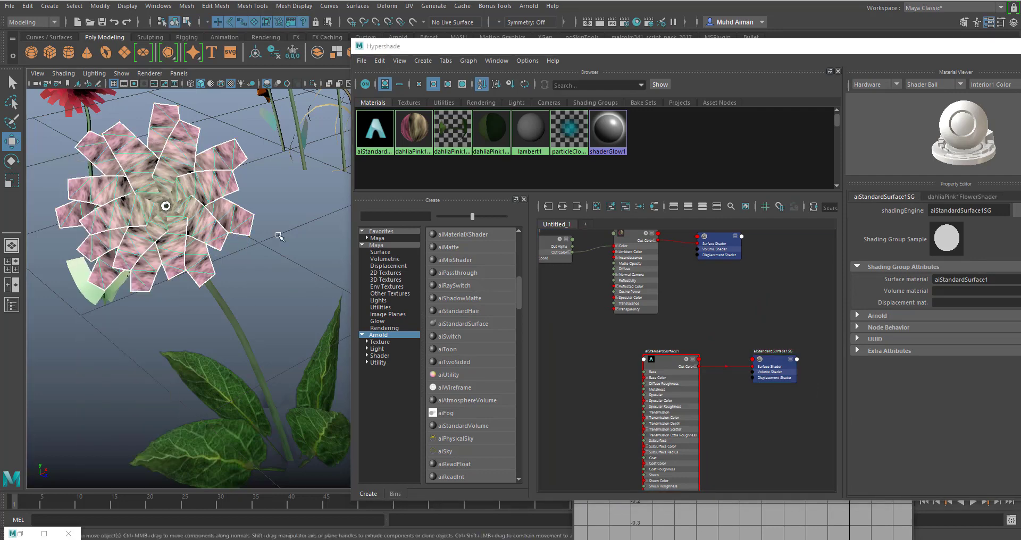
pyautogui.click(225, 233)
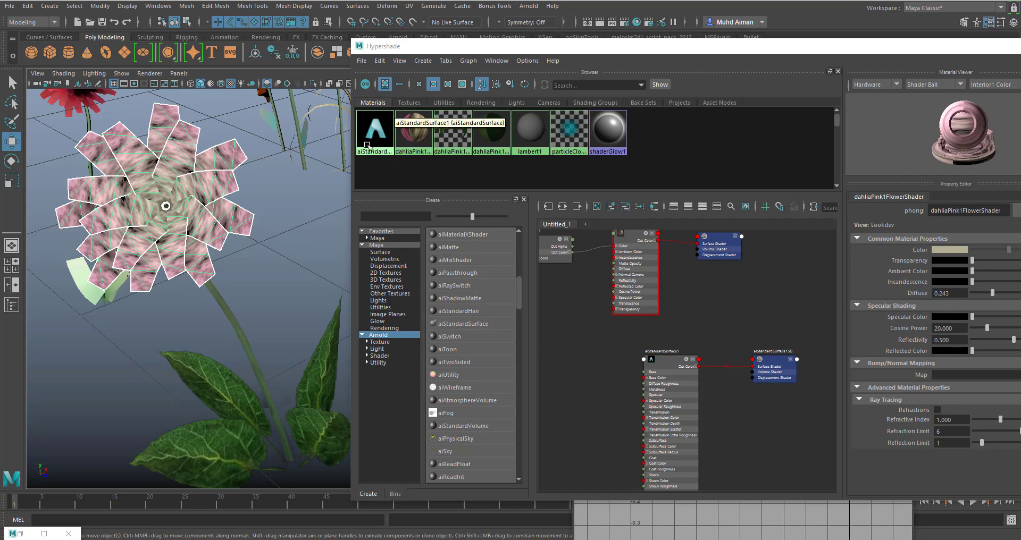
pyautogui.moveTo(372, 141); pyautogui.dragTo(242, 233, button='right')
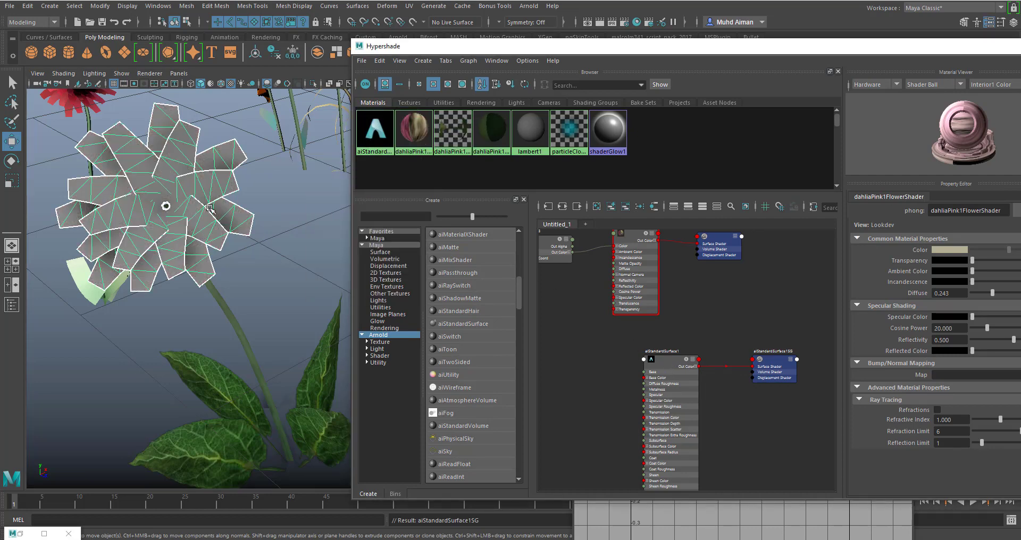
pyautogui.moveTo(681, 366); pyautogui.dragTo(655, 361)
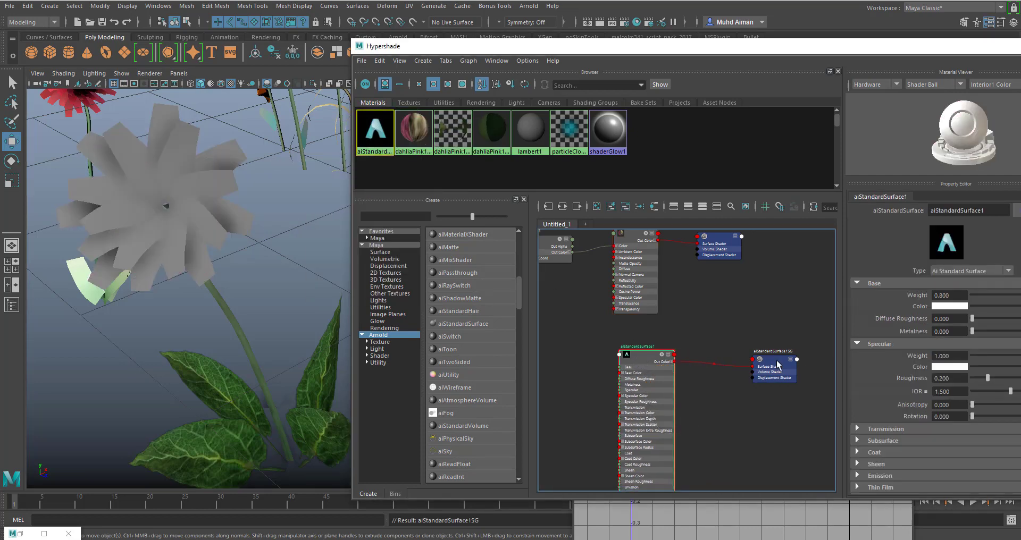
pyautogui.moveTo(761, 369); pyautogui.dragTo(750, 361)
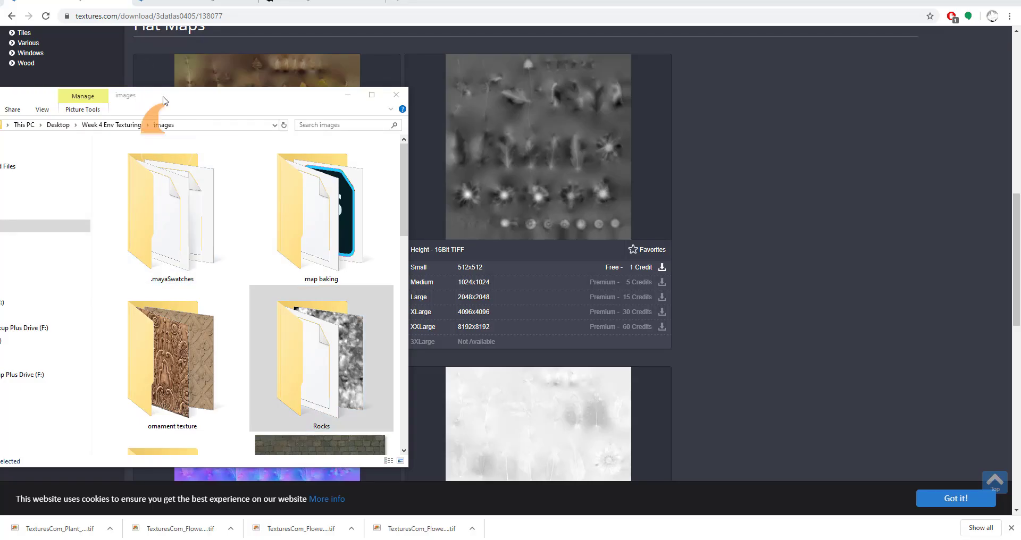
# Step: Switch to File Explorer, create a folder named flower inside the images folder, and paste the downloaded TexturesCom files into it
pyautogui.moveTo(163, 100); pyautogui.dragTo(262, 93)
pyautogui.rightClick(197, 177)
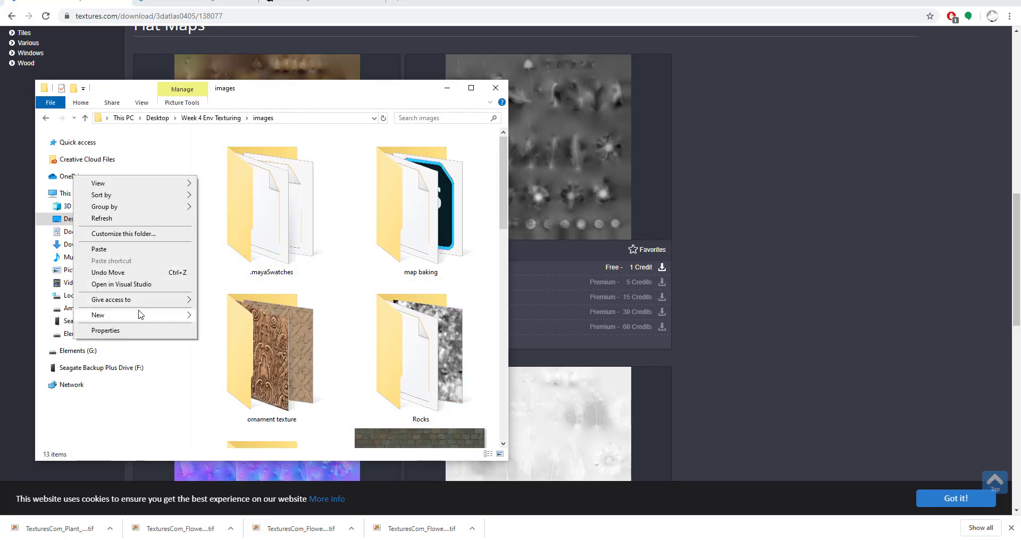
pyautogui.moveTo(136, 315)
pyautogui.click(213, 318)
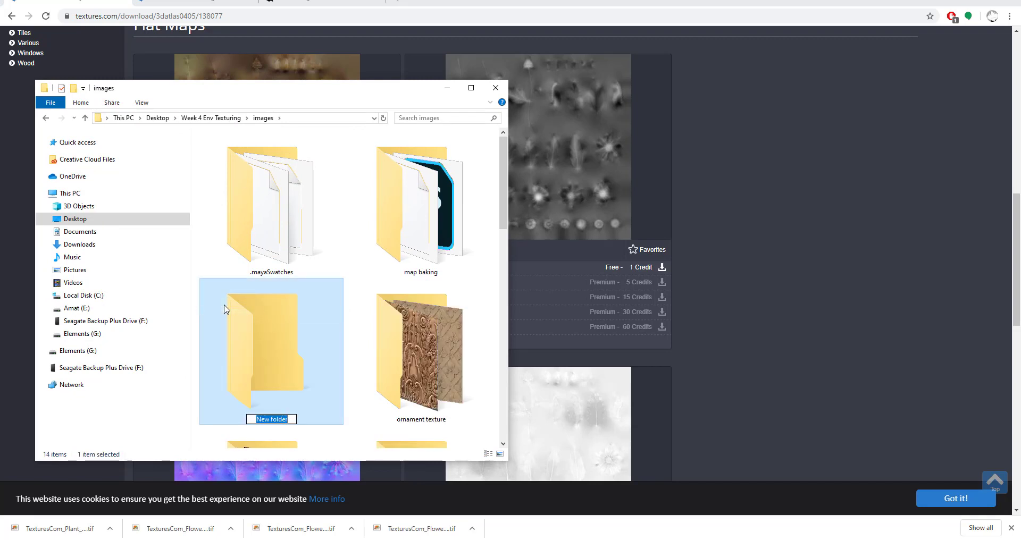
pyautogui.write('flower')
pyautogui.press('Return')
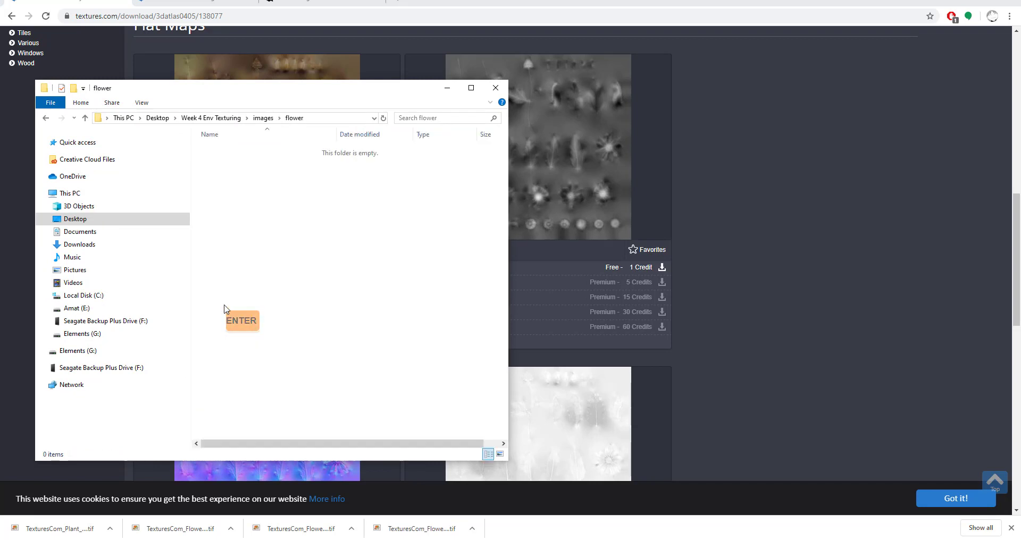
pyautogui.hotkey('ctrl', 'v')
pyautogui.click(295, 245)
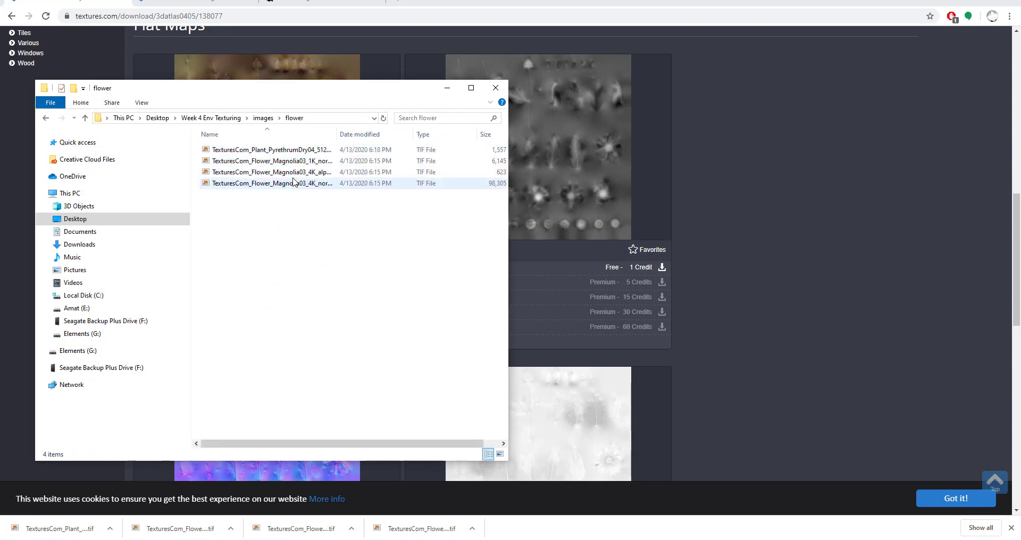
# Step: Show the texture files in the flower folder as extra large thumbnails and switch back to Maya
pyautogui.click(141, 103)
pyautogui.click(197, 114)
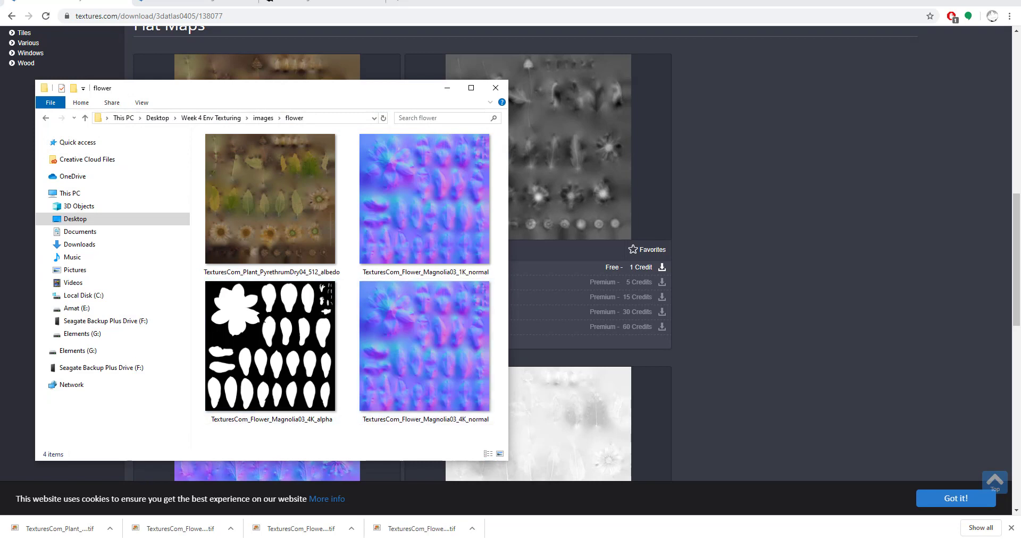
pyautogui.moveTo(612, 538)
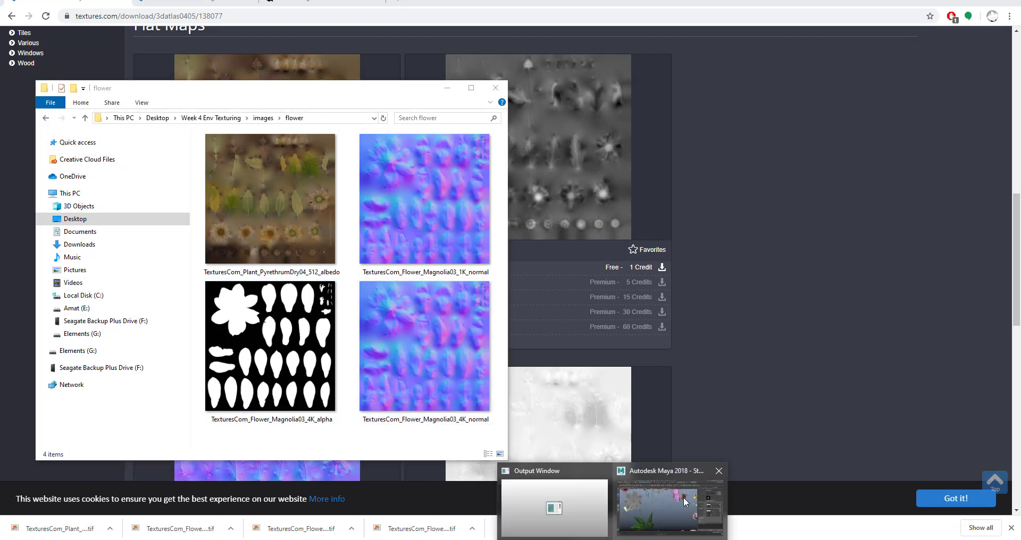
pyautogui.click(681, 499)
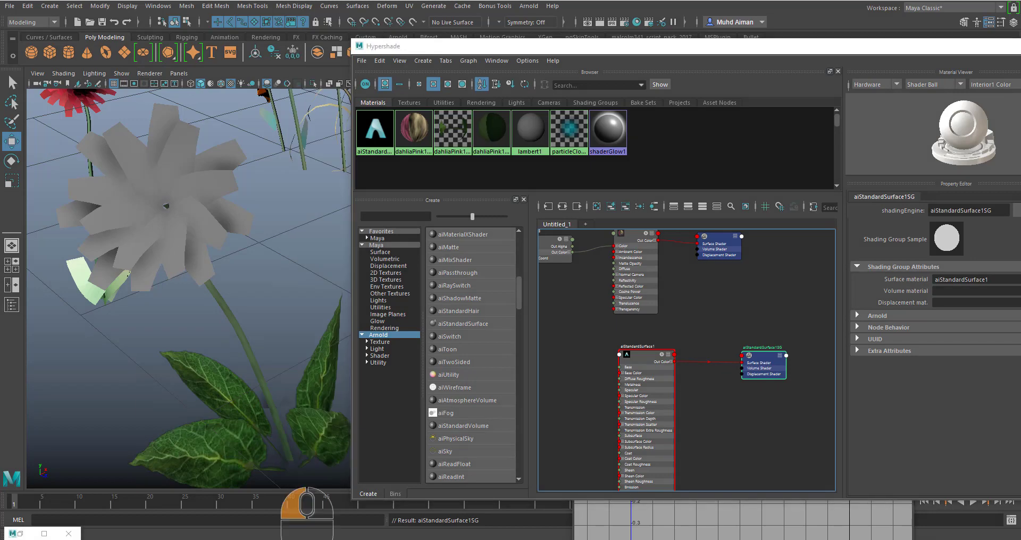
# Step: Import TexturesCom_Plant_PyrethrumDry04_512_albedo from the flower folder into the Hypershade graph and space out the Arnold material's nodes beside it
pyautogui.moveTo(293, 538)
pyautogui.click(238, 512)
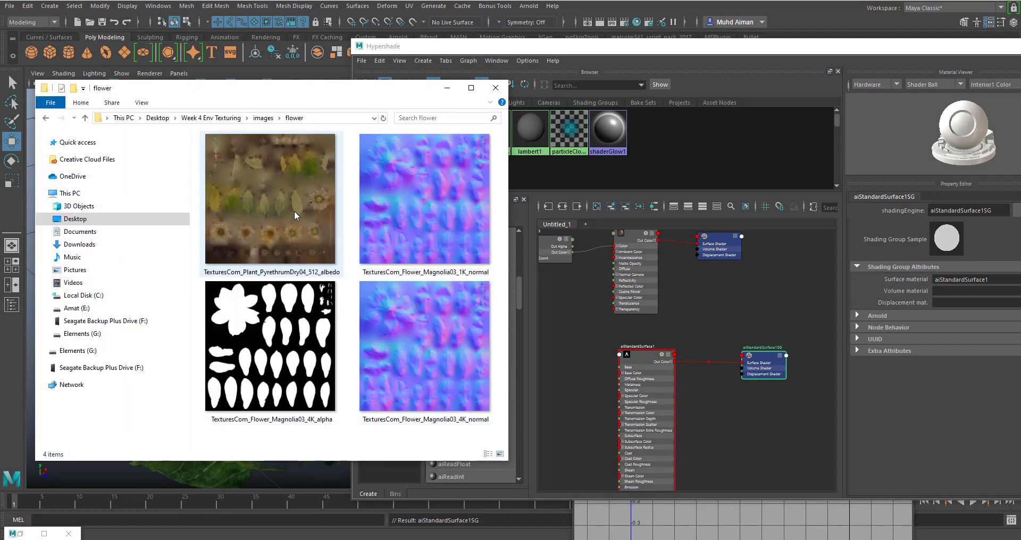
pyautogui.moveTo(288, 212); pyautogui.dragTo(574, 349)
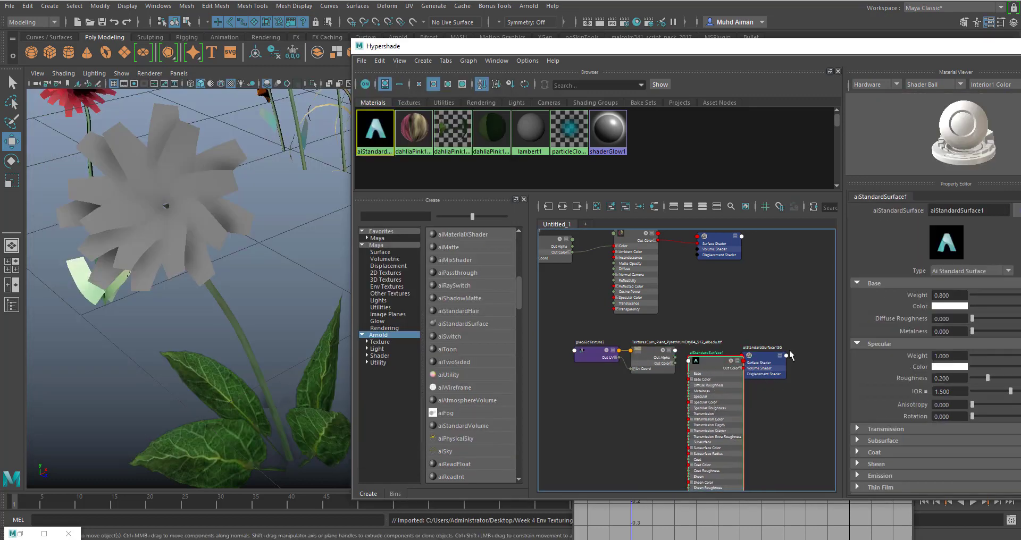
pyautogui.moveTo(777, 354); pyautogui.dragTo(845, 345)
pyautogui.moveTo(715, 363); pyautogui.dragTo(750, 353)
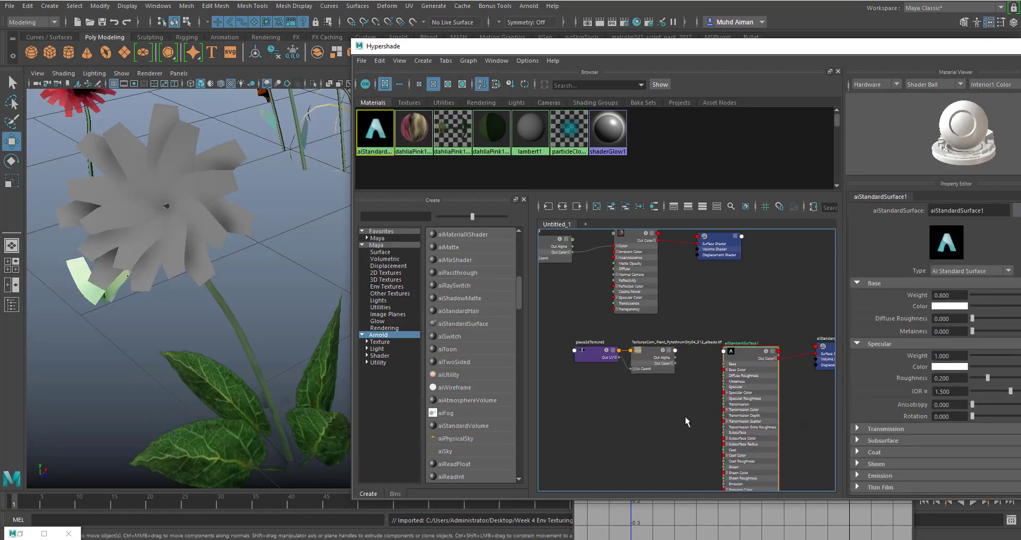
pyautogui.moveTo(684, 417); pyautogui.dragTo(639, 359, button='middle')
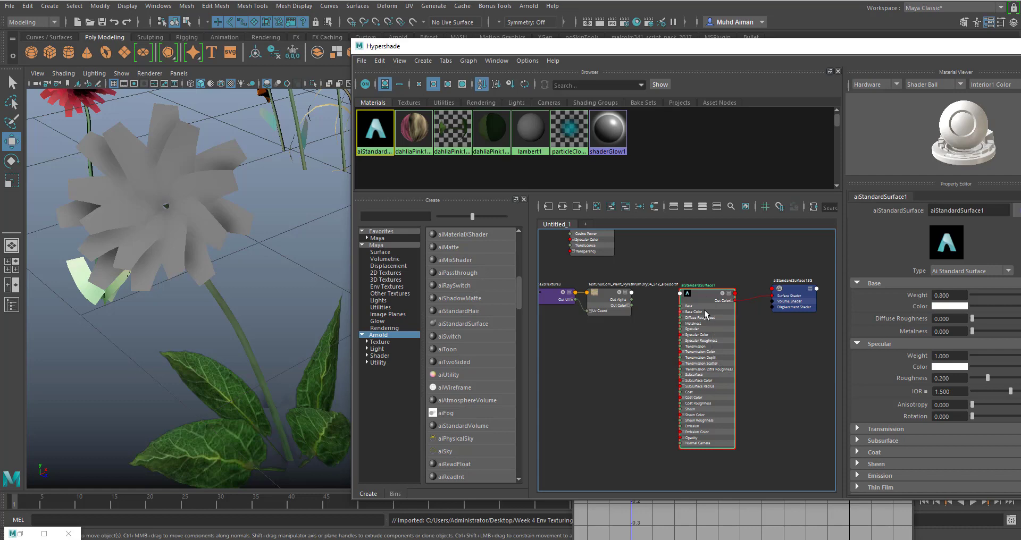
# Step: Connect the Pyrethrum albedo's Out Color to aiStandardSurface1's Base Color and set the base weight to 1
pyautogui.click(596, 312)
pyautogui.click(713, 304)
pyautogui.moveTo(601, 296); pyautogui.dragTo(905, 310, button='middle')
pyautogui.moveTo(855, 52); pyautogui.dragTo(767, 68)
pyautogui.click(861, 310)
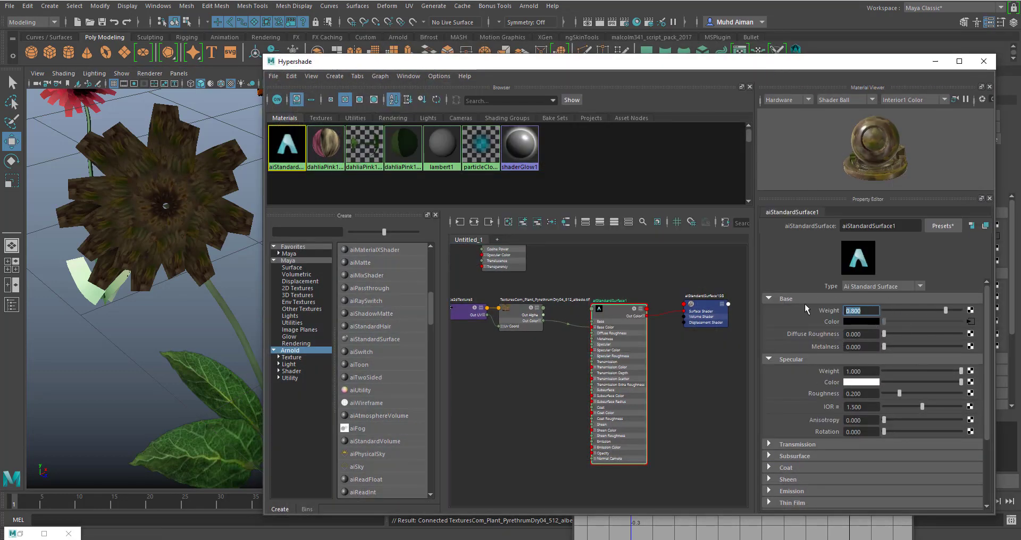
pyautogui.write('1')
pyautogui.press('Return')
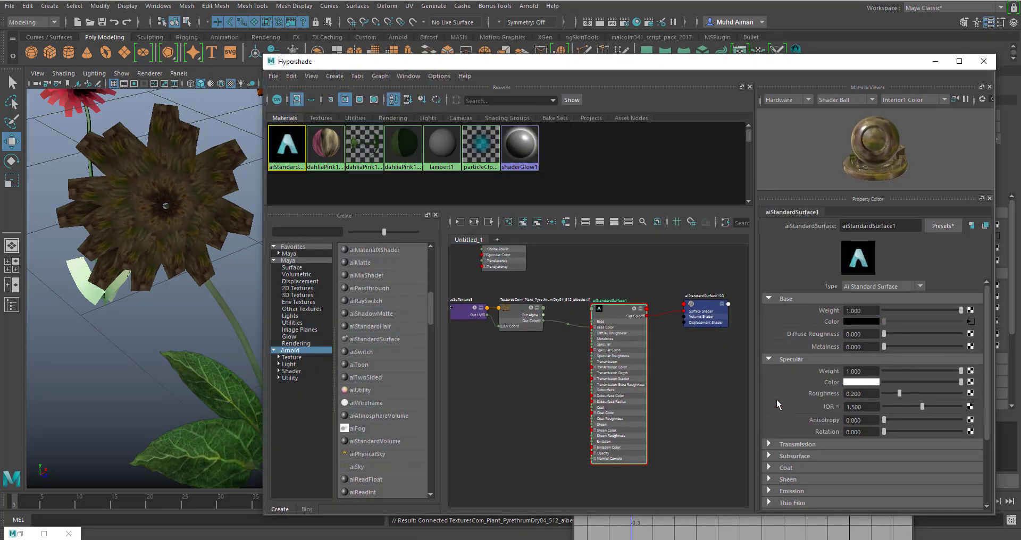
pyautogui.press('Return')
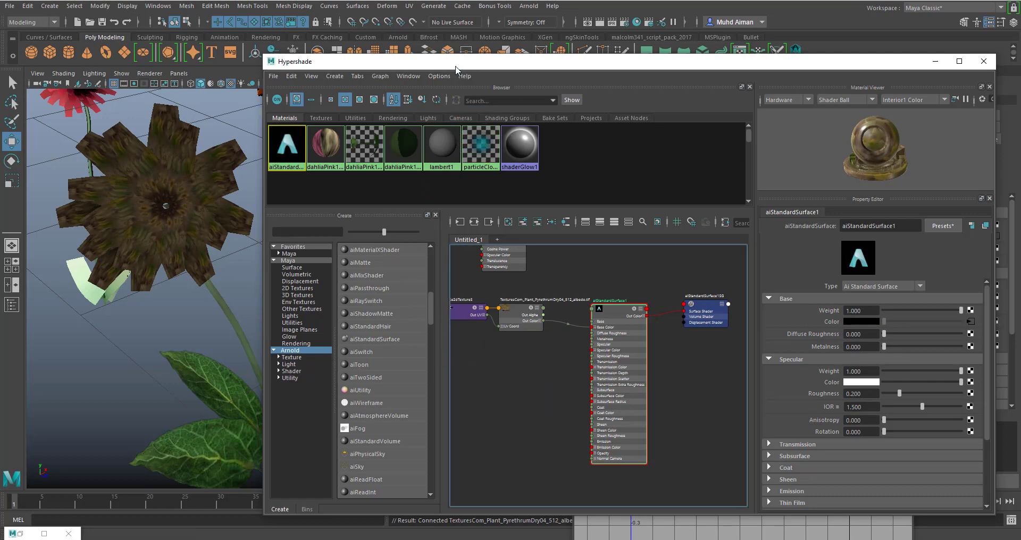
# Step: Select the textured dahlia flower mesh and show its UV layout over the Pyrethrum atlas in the UV Editor
pyautogui.moveTo(455, 68); pyautogui.dragTo(531, 110)
pyautogui.keyDown('alt'); pyautogui.moveTo(166, 264); pyautogui.dragTo(224, 285, button='right'); pyautogui.keyUp('alt')
pyautogui.keyDown('alt'); pyautogui.moveTo(187, 277); pyautogui.dragTo(355, 408, button='middle'); pyautogui.keyUp('alt')
pyautogui.keyDown('alt'); pyautogui.moveTo(354, 408); pyautogui.dragTo(302, 272); pyautogui.keyUp('alt')
pyautogui.click(303, 275)
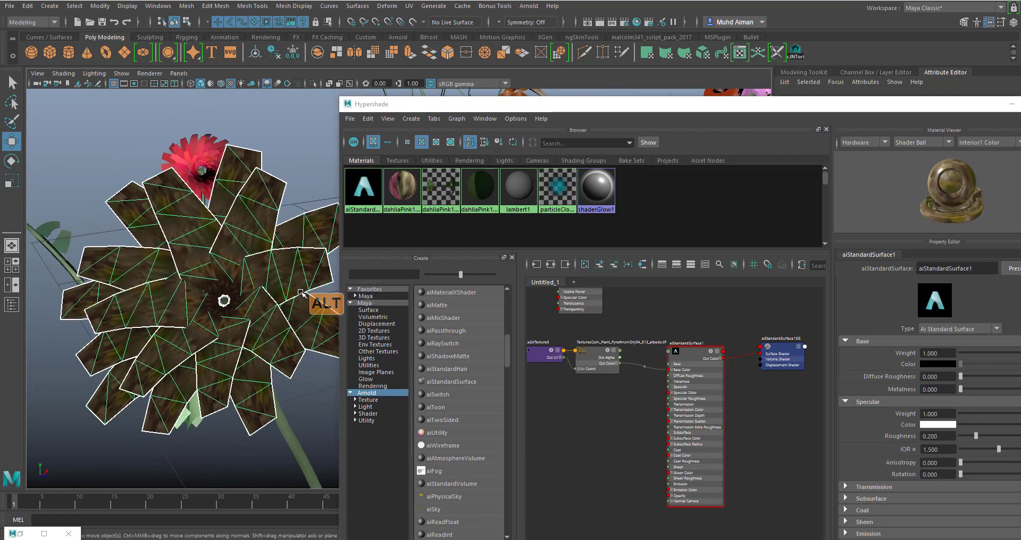
pyautogui.keyDown('alt'); pyautogui.moveTo(200, 349); pyautogui.dragTo(240, 364, button='right'); pyautogui.keyUp('alt')
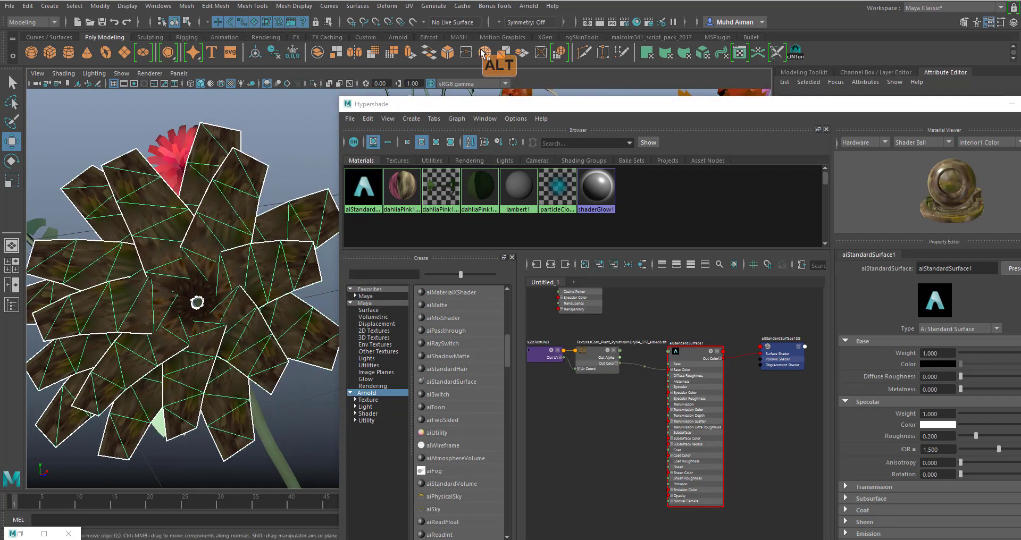
pyautogui.click(407, 8)
pyautogui.click(452, 26)
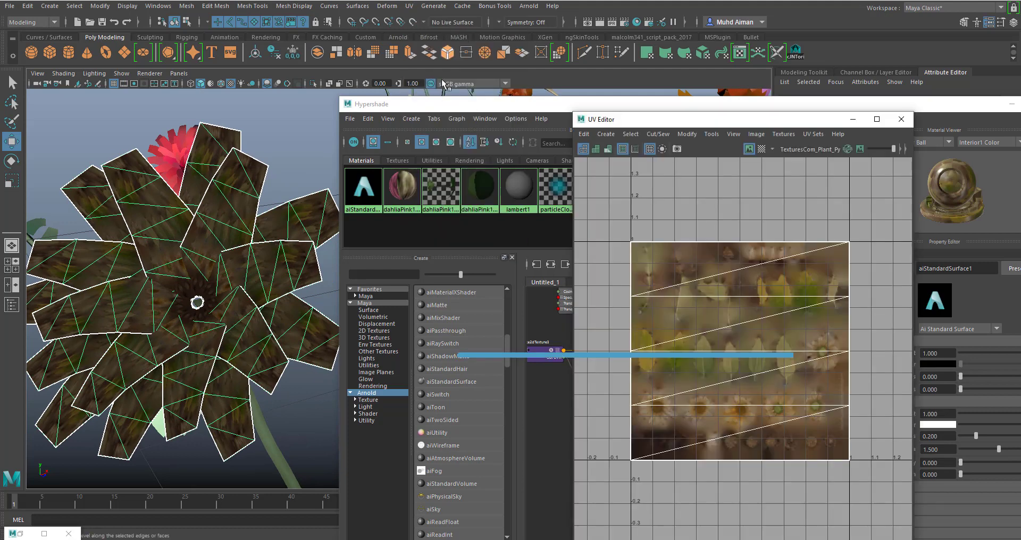
pyautogui.scroll(3, 671, 330)
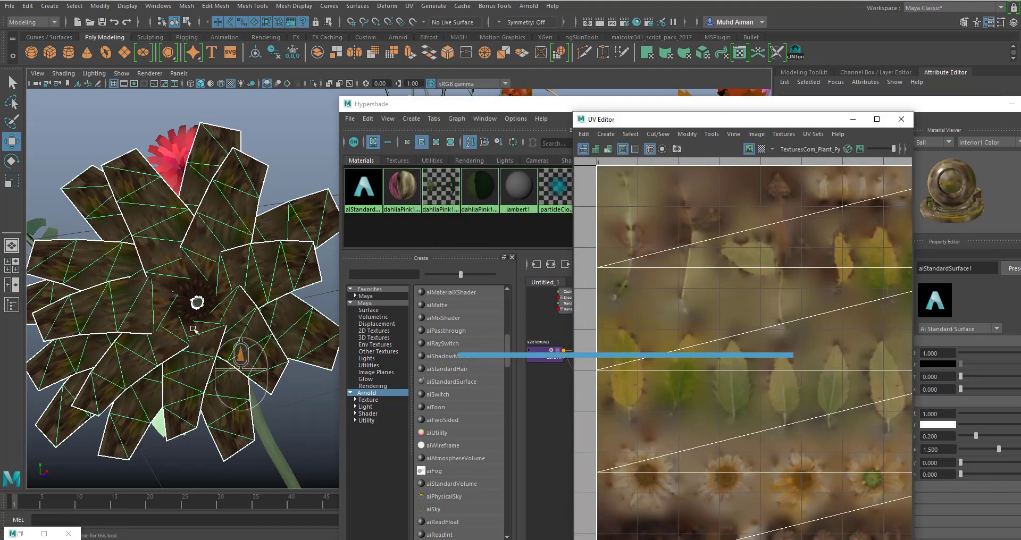
pyautogui.scroll(-1, 648, 257)
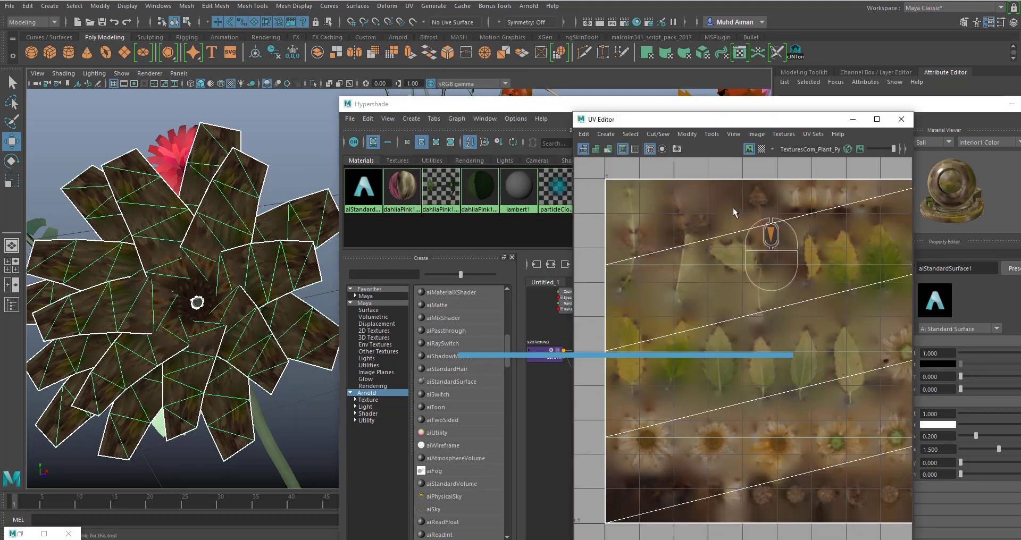
# Step: Select all of the flower's UVs and scale them uniformly to about a fifth of their size
pyautogui.moveTo(628, 128); pyautogui.dragTo(477, 50)
pyautogui.scroll(-1, 543, 180)
pyautogui.moveTo(544, 180); pyautogui.dragTo(584, 158, button='right')
pyautogui.moveTo(453, 106); pyautogui.dragTo(742, 403)
pyautogui.press('r')
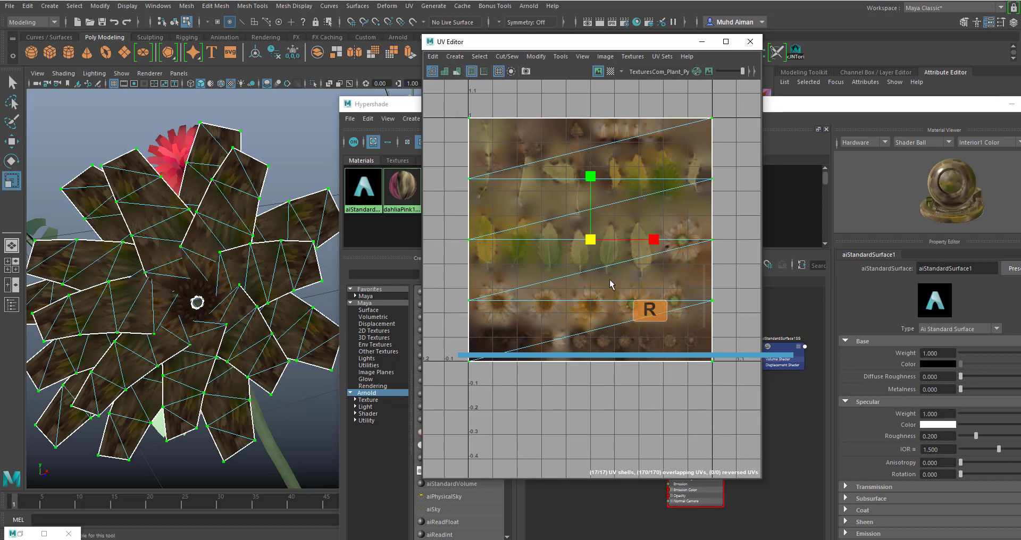
pyautogui.moveTo(588, 238); pyautogui.dragTo(538, 213)
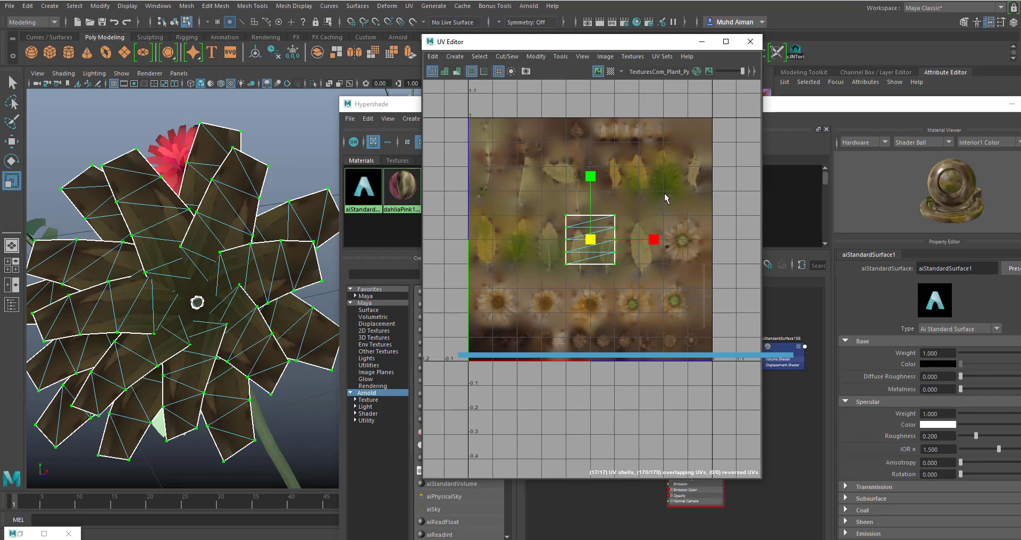
pyautogui.scroll(4, 658, 213)
pyautogui.keyDown('alt'); pyautogui.moveTo(646, 281); pyautogui.dragTo(677, 231, button='middle'); pyautogui.keyUp('alt')
pyautogui.keyDown('alt'); pyautogui.moveTo(563, 259); pyautogui.dragTo(658, 170, button='middle'); pyautogui.keyUp('alt')
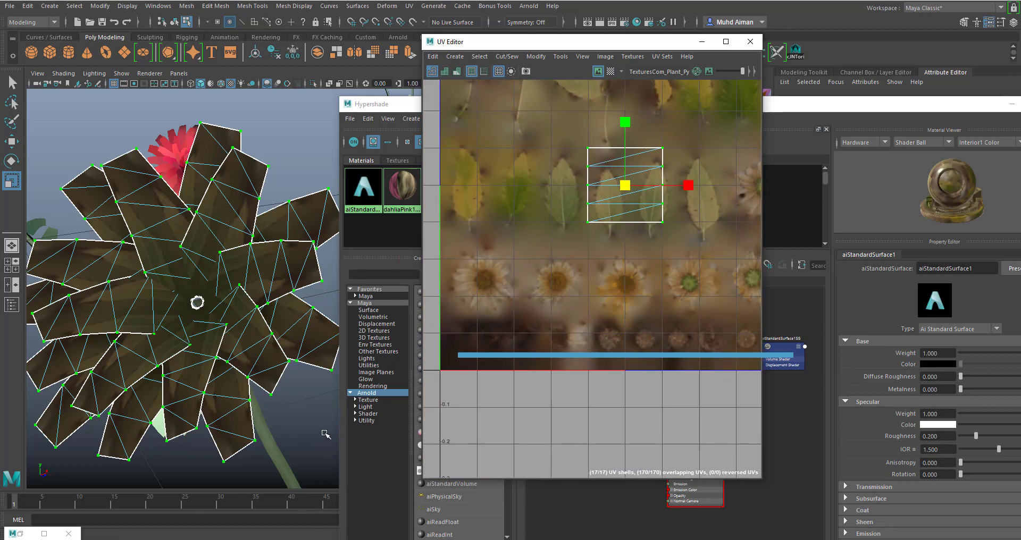
# Step: Switch to the textures.com page of the 3D Scanned Magnolia Atlas and download its 4096x4096 albedo map
pyautogui.moveTo(778, 112); pyautogui.dragTo(718, 96)
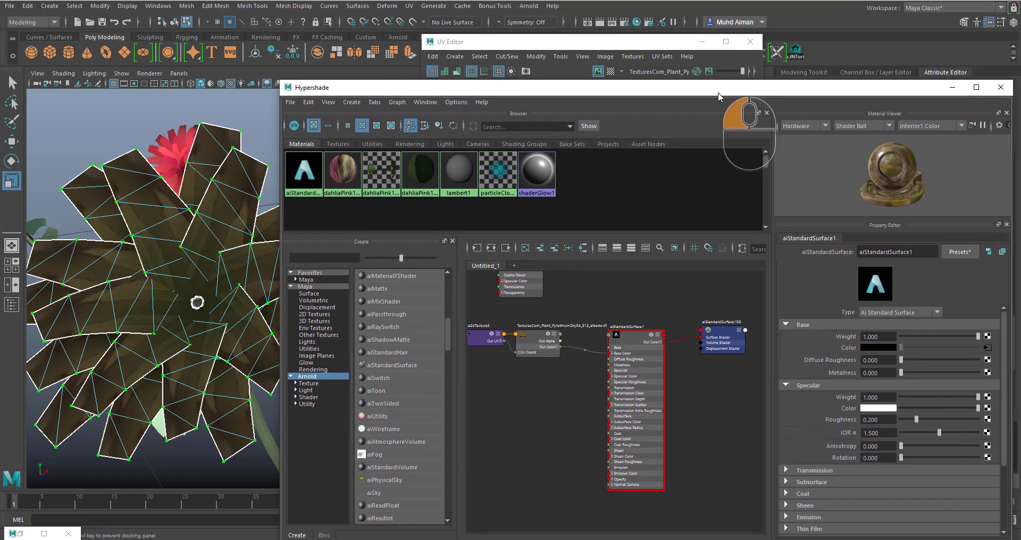
pyautogui.moveTo(284, 531)
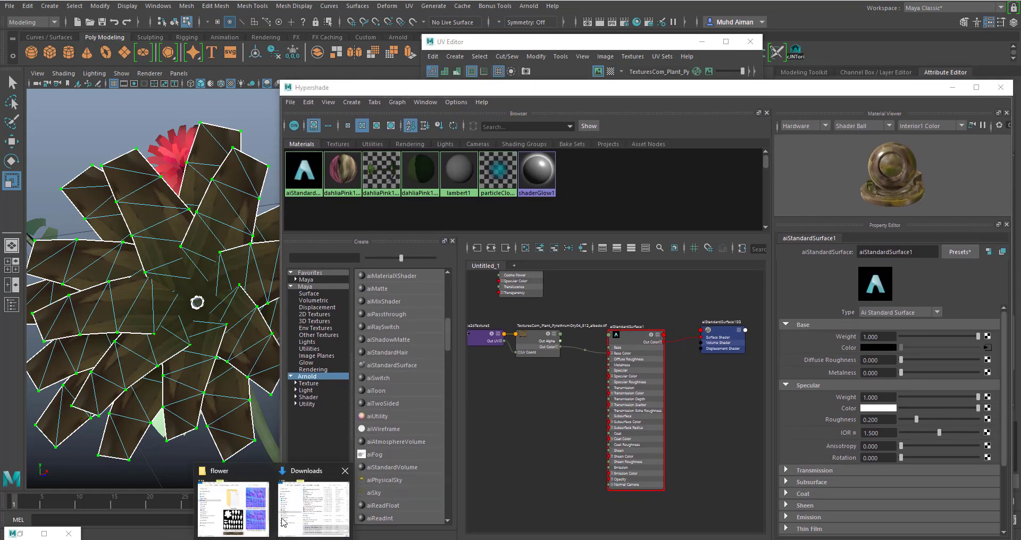
pyautogui.click(237, 497)
pyautogui.moveTo(503, 205)
pyautogui.mouseDown()
pyautogui.moveTo(502, 293)
pyautogui.moveTo(506, 200)
pyautogui.mouseUp()
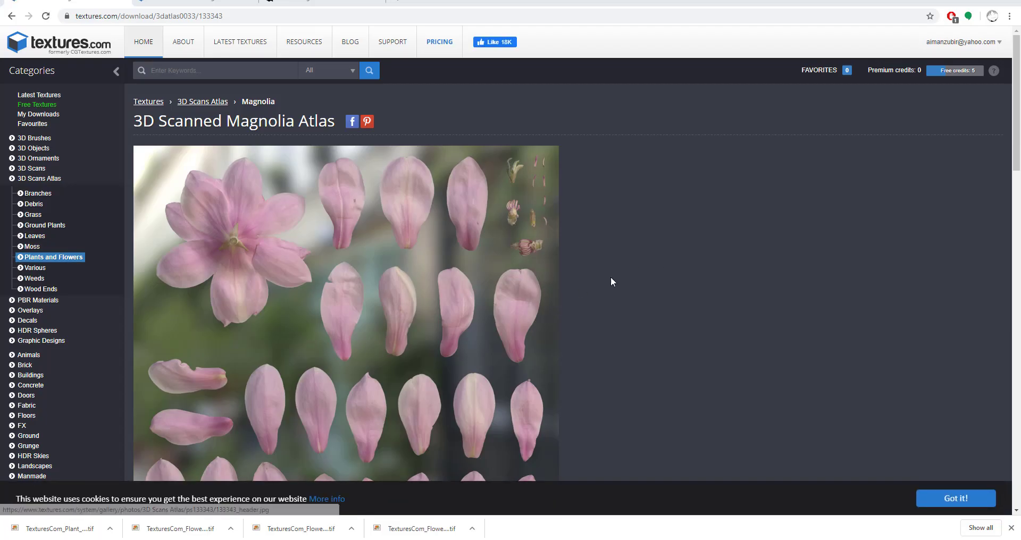
pyautogui.scroll(-5, 610, 264)
pyautogui.scroll(-6, 611, 264)
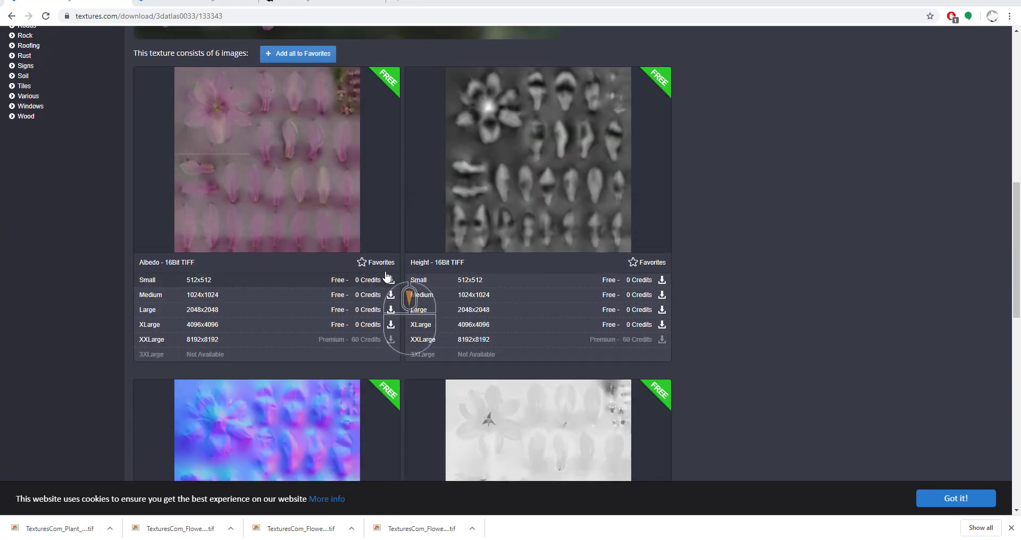
pyautogui.click(391, 328)
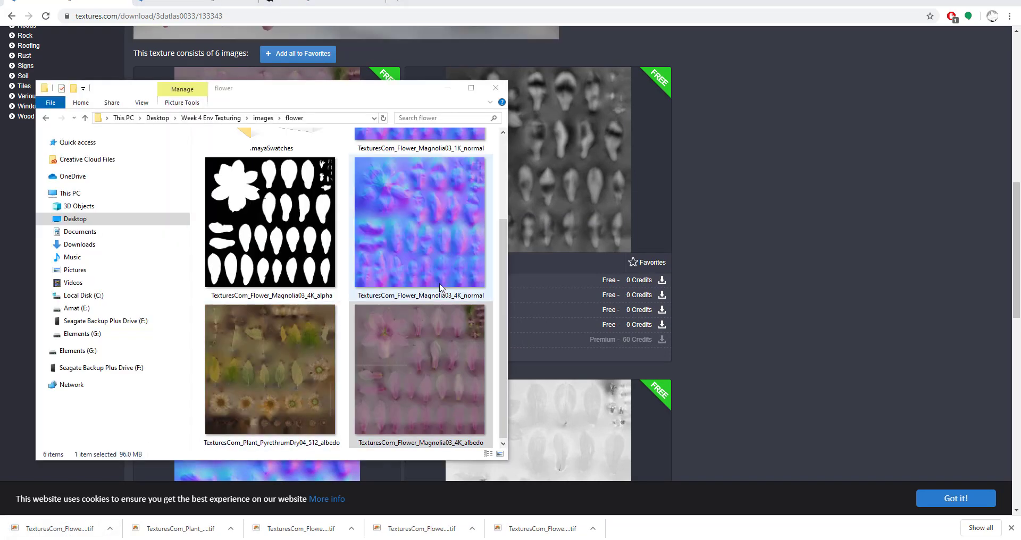
# Step: Preview TexturesCom_Flower_Magnolia03_4K_albedo from the flower folder in the photo viewer, and close the preview
pyautogui.click(505, 329)
pyautogui.moveTo(505, 330)
pyautogui.mouseDown()
pyautogui.moveTo(503, 293)
pyautogui.moveTo(502, 333)
pyautogui.mouseUp()
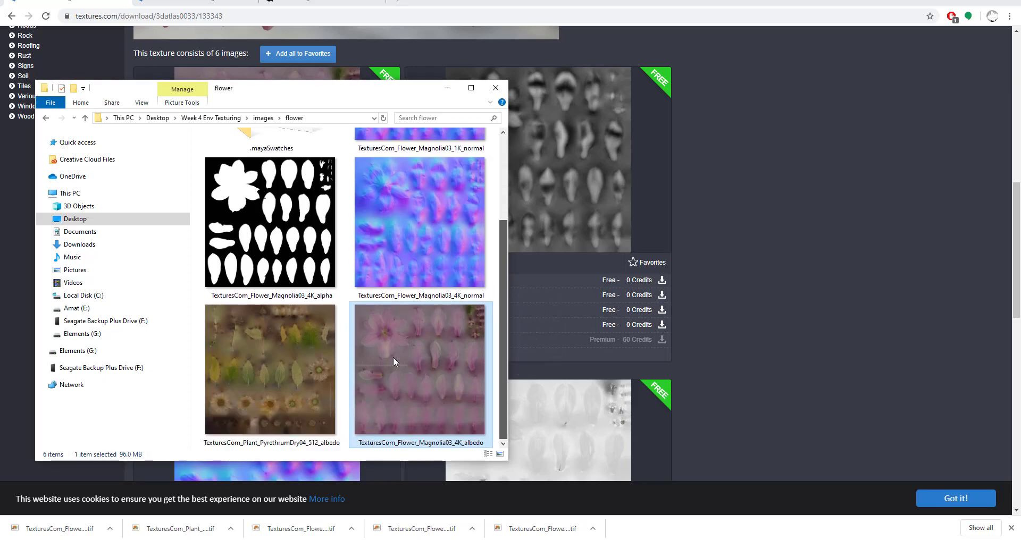
pyautogui.hotkey('alt', 'Tab')
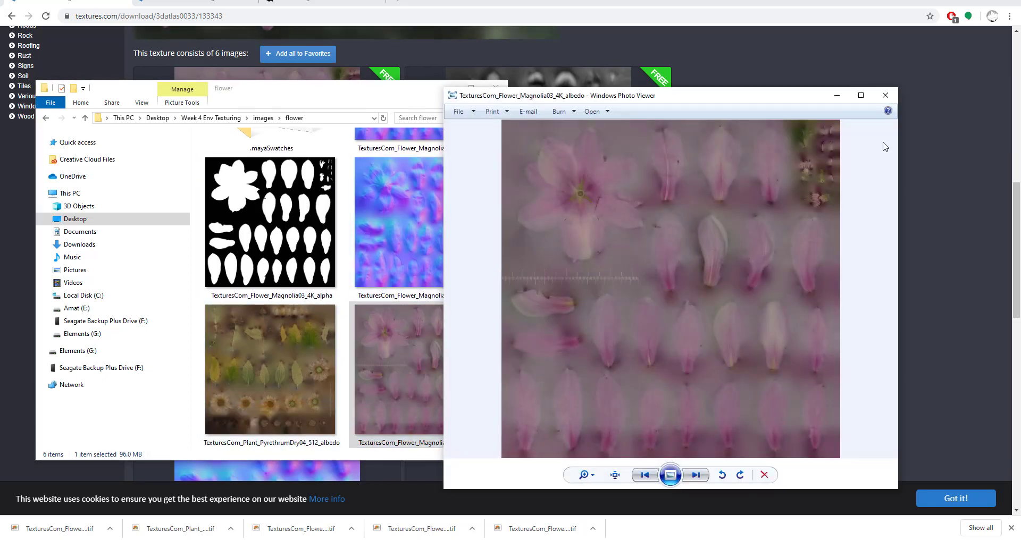
pyautogui.click(884, 96)
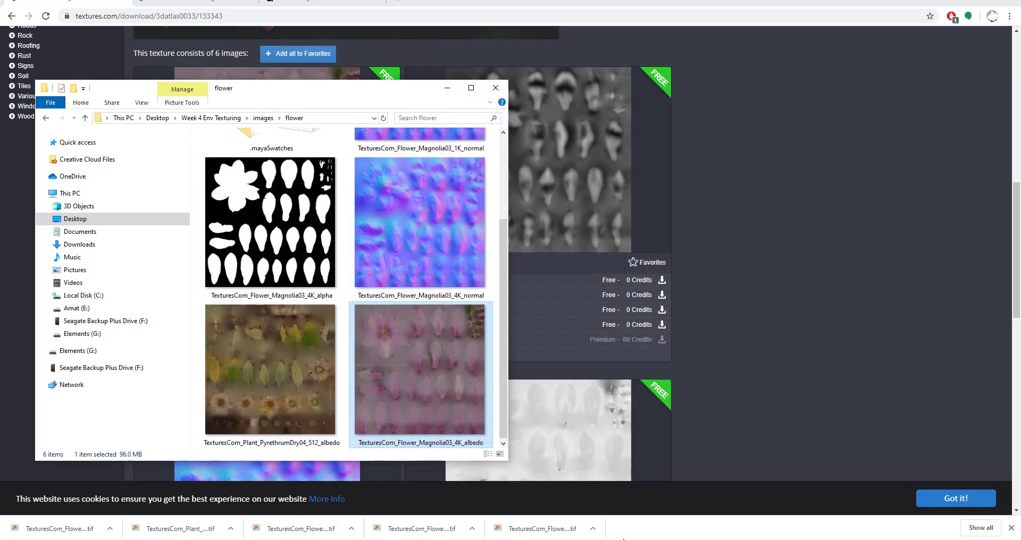
# Step: Import TexturesCom_Flower_Magnolia03_4K_albedo into Maya's Hypershade graph and connect its Out Color to aiStandardSurface1's Base Color
pyautogui.click(678, 494)
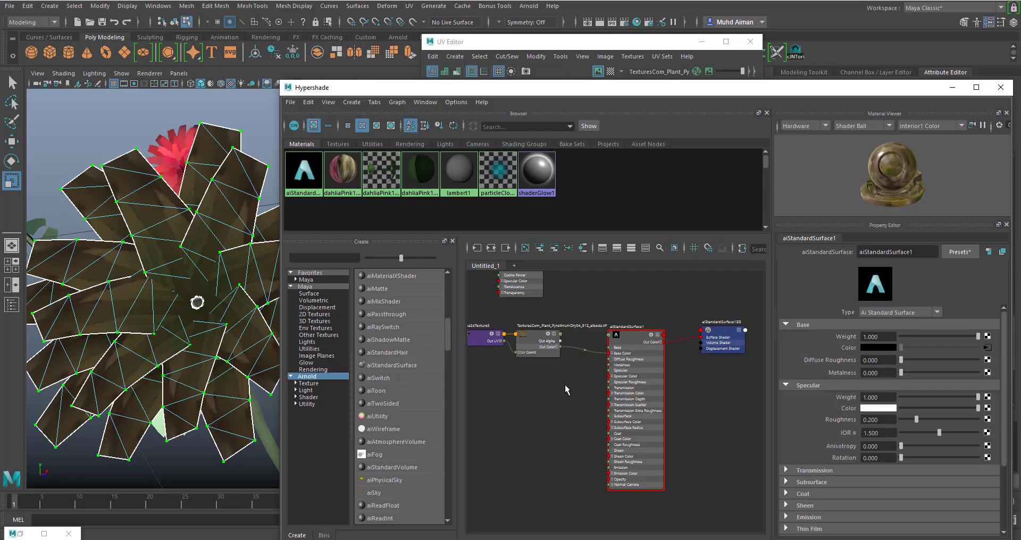
pyautogui.click(484, 307)
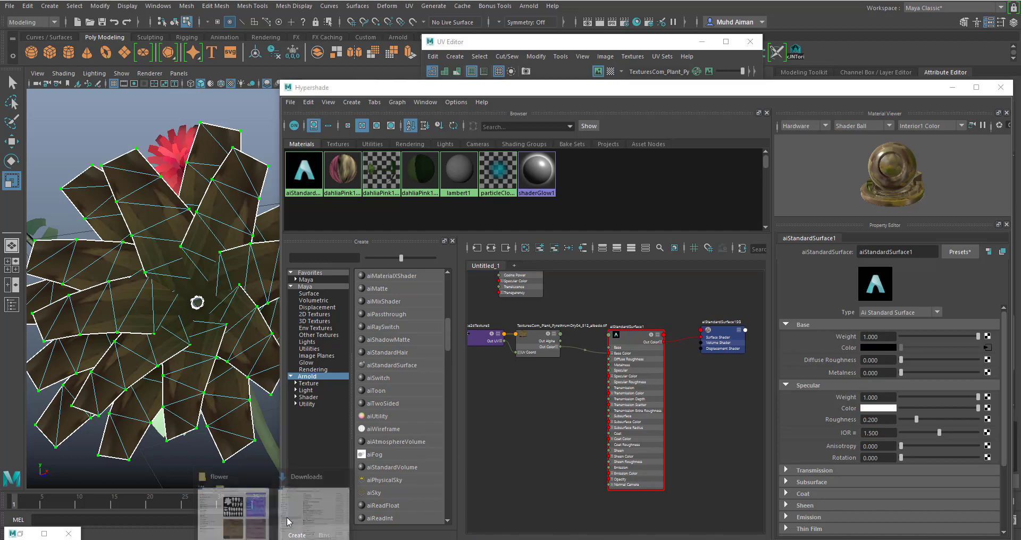
pyautogui.click(233, 505)
pyautogui.moveTo(399, 358); pyautogui.dragTo(532, 400)
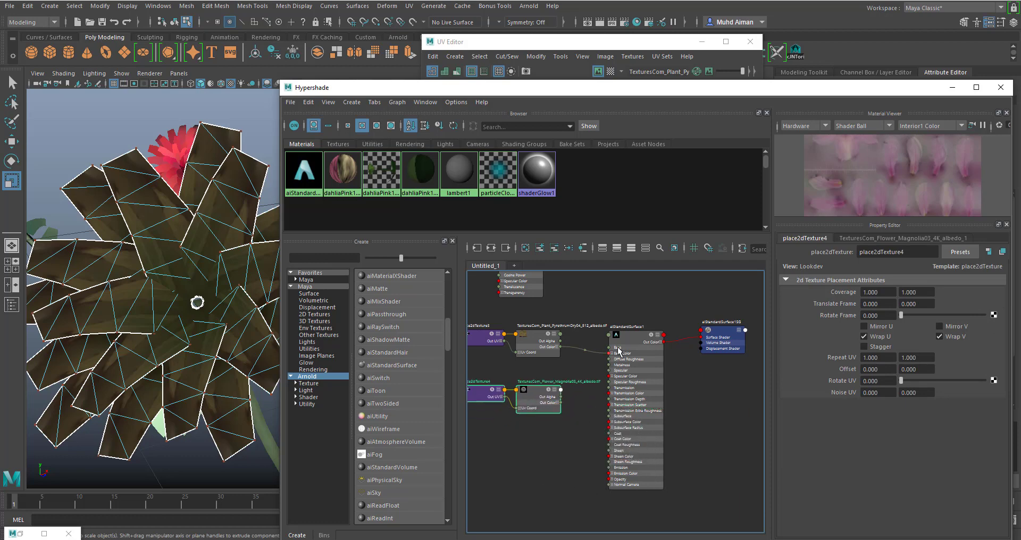
pyautogui.click(617, 348)
pyautogui.moveTo(764, 388); pyautogui.dragTo(856, 343, button='middle')
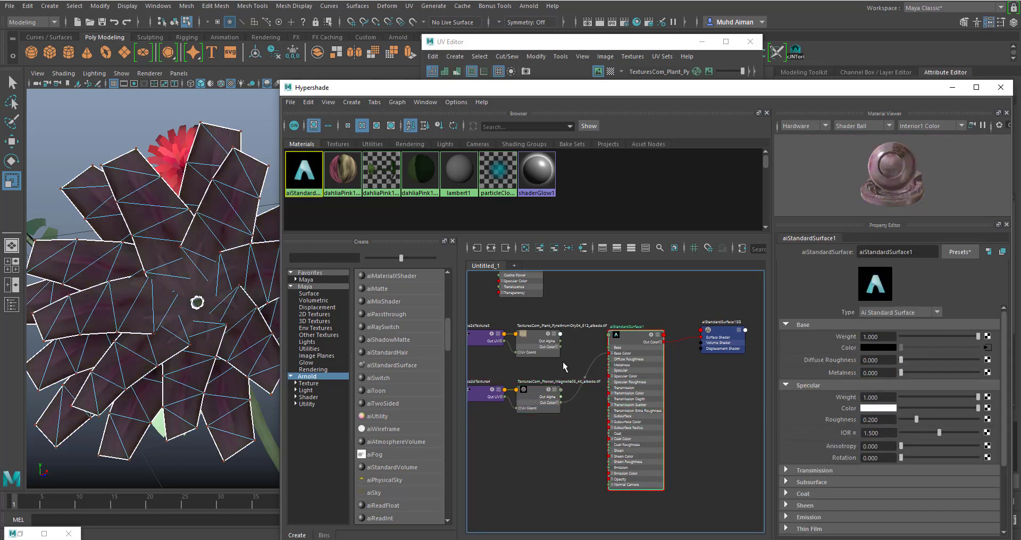
# Step: Put the Hypershade away and move the flower's selected UV shells onto the lowest row of petals in the magnolia texture
pyautogui.click(953, 88)
pyautogui.moveTo(641, 197); pyautogui.dragTo(718, 183, button='right')
pyautogui.moveTo(540, 117); pyautogui.dragTo(709, 268)
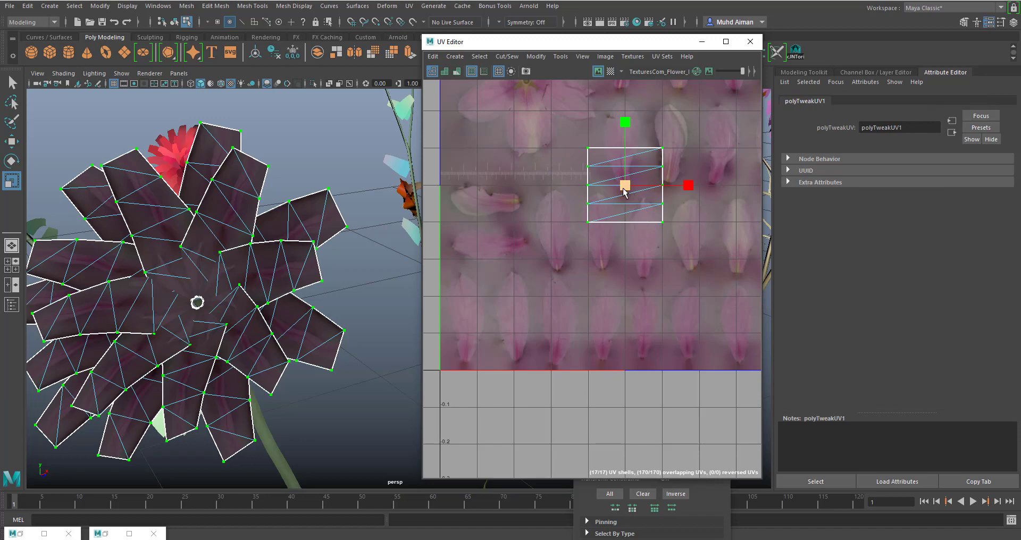
pyautogui.press('w')
pyautogui.moveTo(629, 199); pyautogui.dragTo(597, 243)
pyautogui.keyDown('alt'); pyautogui.moveTo(620, 226); pyautogui.dragTo(565, 355, button='middle'); pyautogui.keyUp('alt')
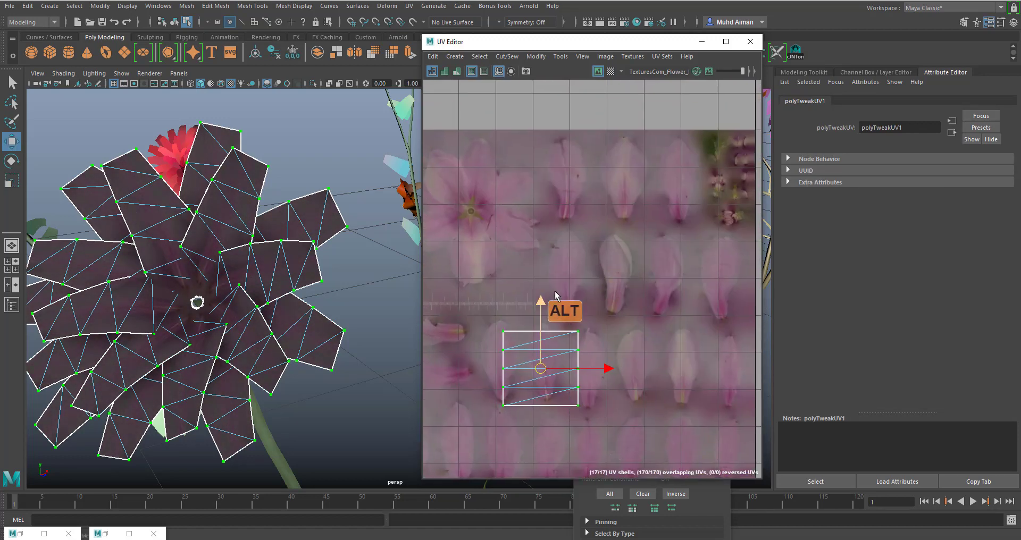
pyautogui.keyDown('alt'); pyautogui.moveTo(543, 292); pyautogui.dragTo(621, 209, button='middle'); pyautogui.keyUp('alt')
pyautogui.keyDown('alt'); pyautogui.moveTo(591, 378); pyautogui.dragTo(529, 354, button='middle'); pyautogui.keyUp('alt')
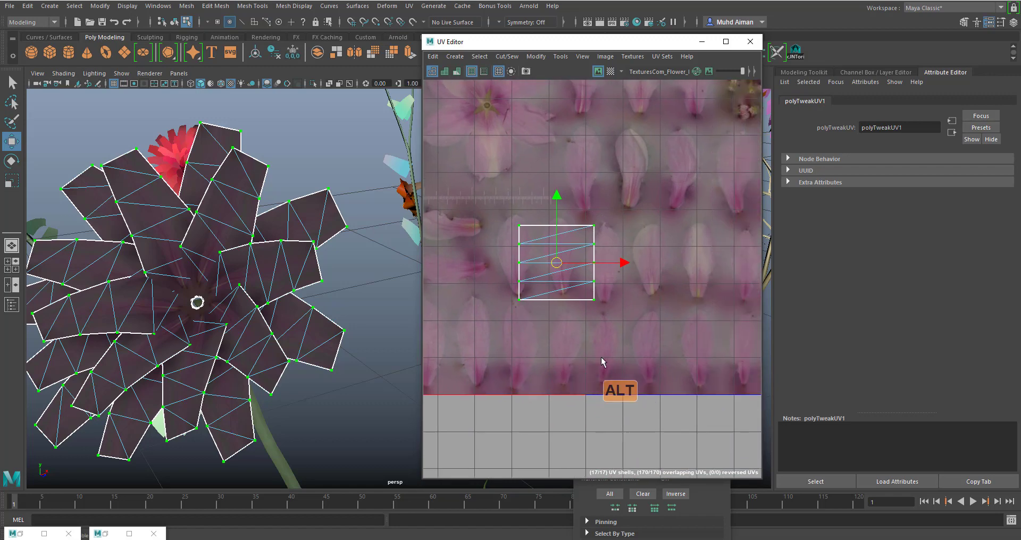
pyautogui.moveTo(559, 269); pyautogui.dragTo(534, 334)
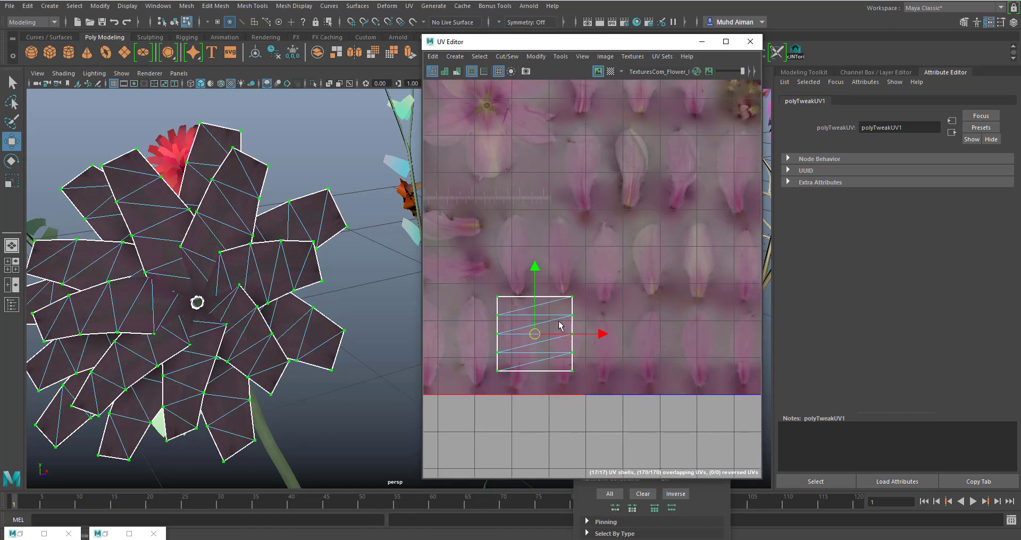
# Step: Narrow the flower's UV shells to about one petal's width and place them over a single petal in the magnolia texture's lowest row
pyautogui.press('r')
pyautogui.moveTo(597, 334); pyautogui.dragTo(474, 330)
pyautogui.press('w')
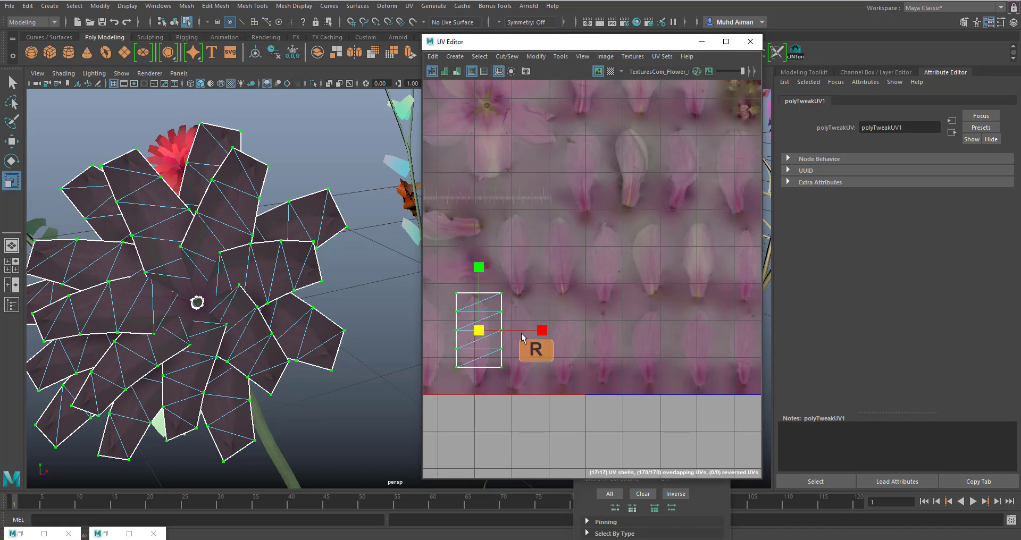
pyautogui.moveTo(539, 330); pyautogui.dragTo(537, 330)
pyautogui.press('w')
# Step: Adjust the UV shells' height and vertical position to cover that petal from tip to base
pyautogui.press('r')
pyautogui.moveTo(476, 268)
pyautogui.mouseDown()
pyautogui.moveTo(483, 259)
pyautogui.moveTo(475, 277)
pyautogui.mouseUp()
pyautogui.press('w')
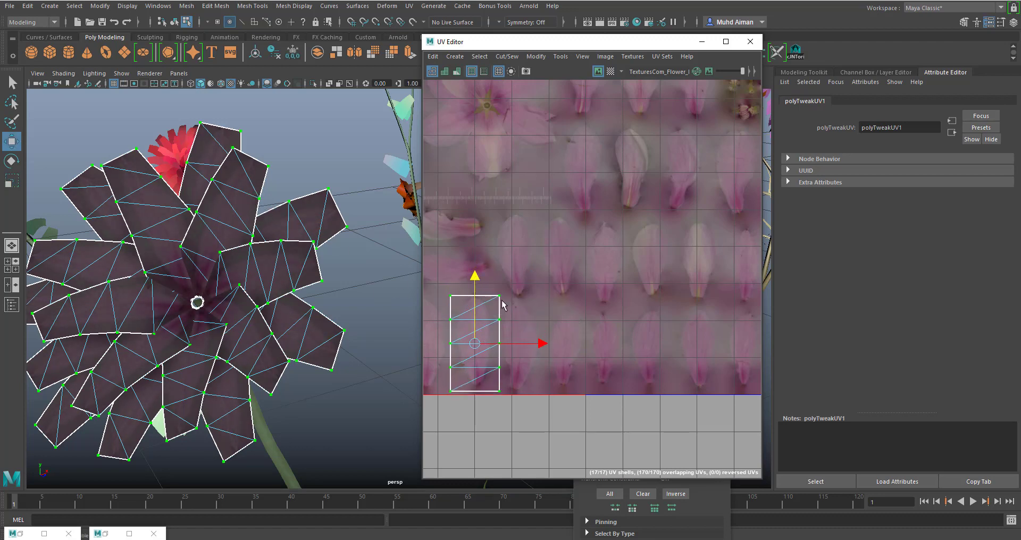
pyautogui.moveTo(474, 276)
pyautogui.mouseDown()
pyautogui.moveTo(468, 268)
pyautogui.moveTo(478, 274)
pyautogui.mouseUp()
pyautogui.press('r')
pyautogui.press('w')
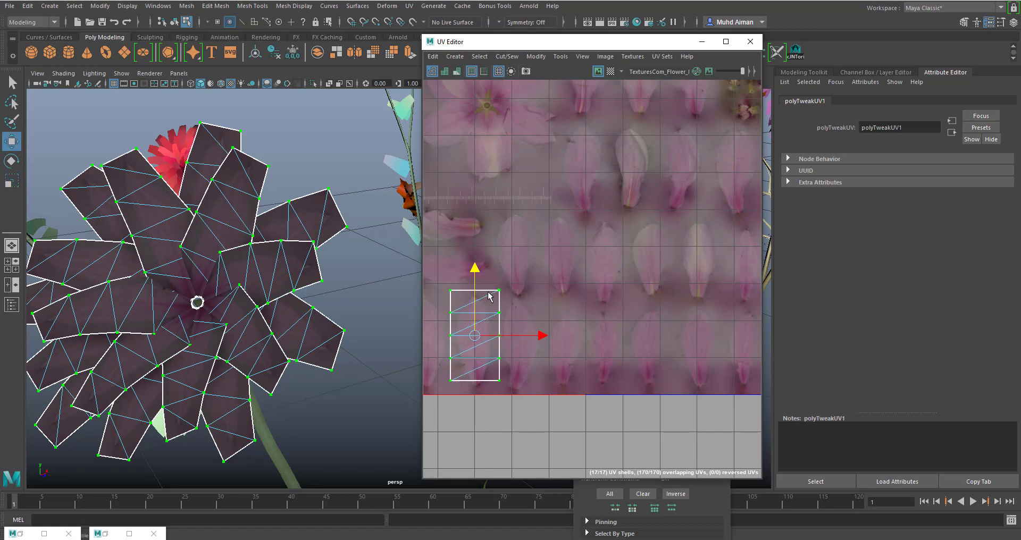
# Step: Try to move one petal's UV shell onto a different petal in the texture's lowest row, and undo the move
pyautogui.click(319, 266)
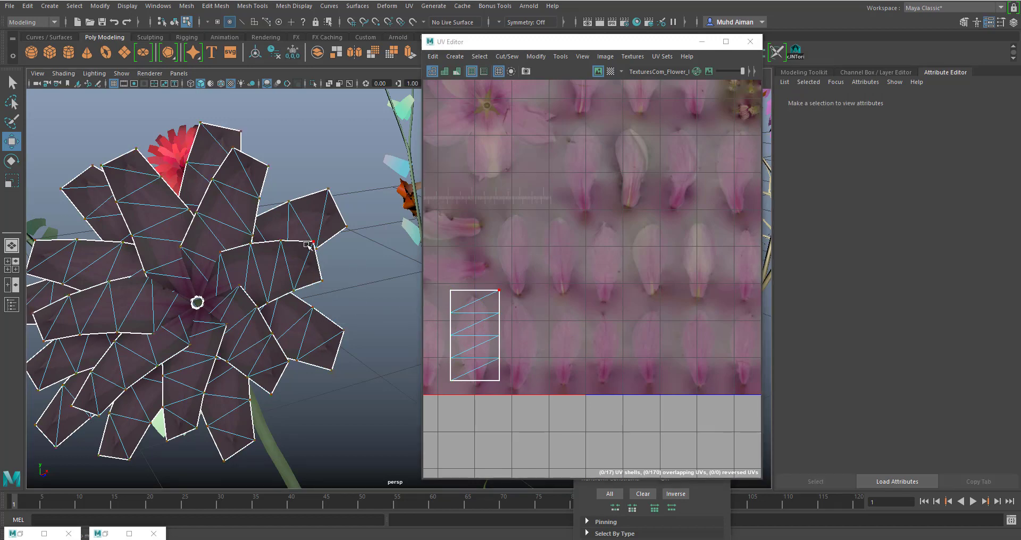
pyautogui.click(308, 244)
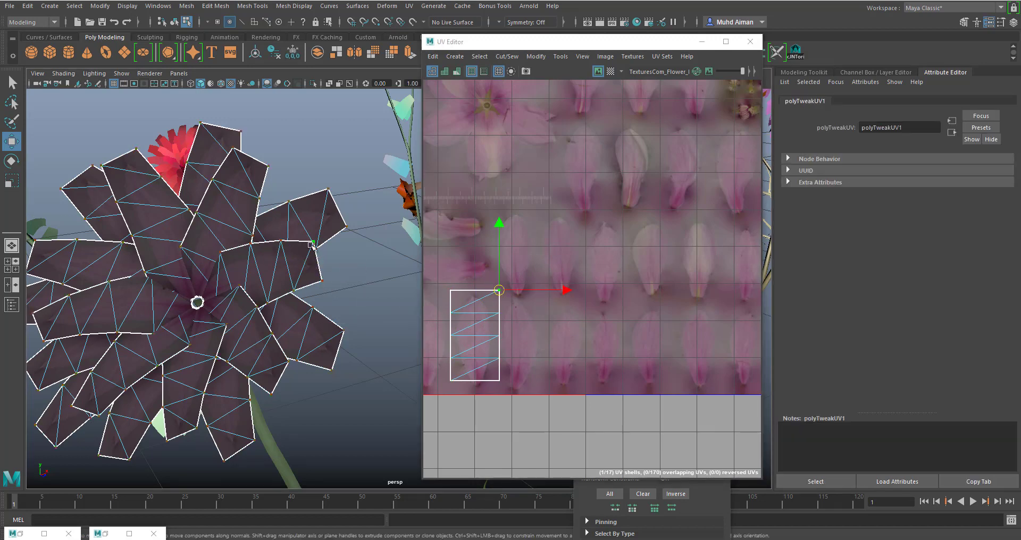
pyautogui.keyDown('ctrl'); pyautogui.rightClick(499, 297); pyautogui.keyUp('ctrl')
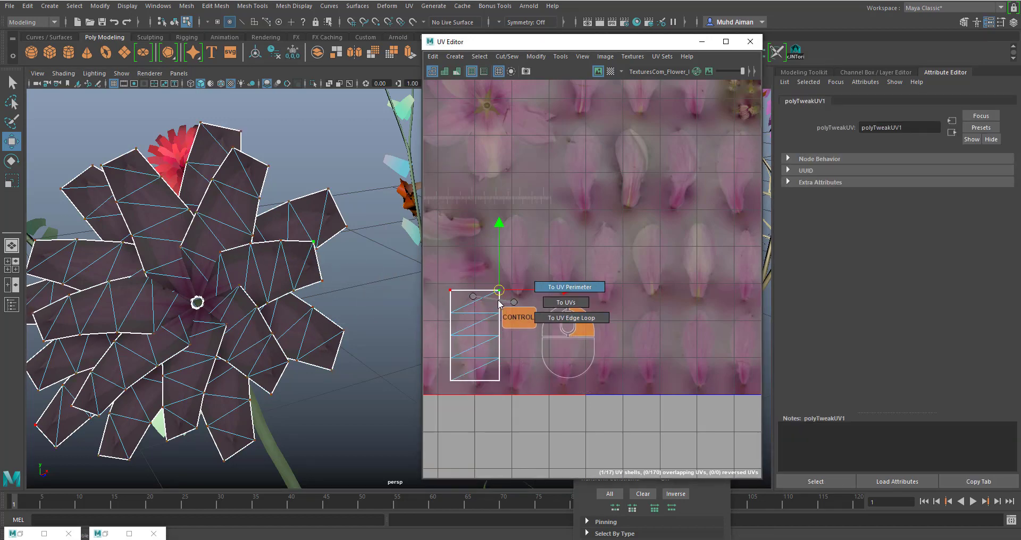
pyautogui.keyDown('ctrl'); pyautogui.moveTo(498, 305); pyautogui.dragTo(478, 332, button='right'); pyautogui.keyUp('ctrl')
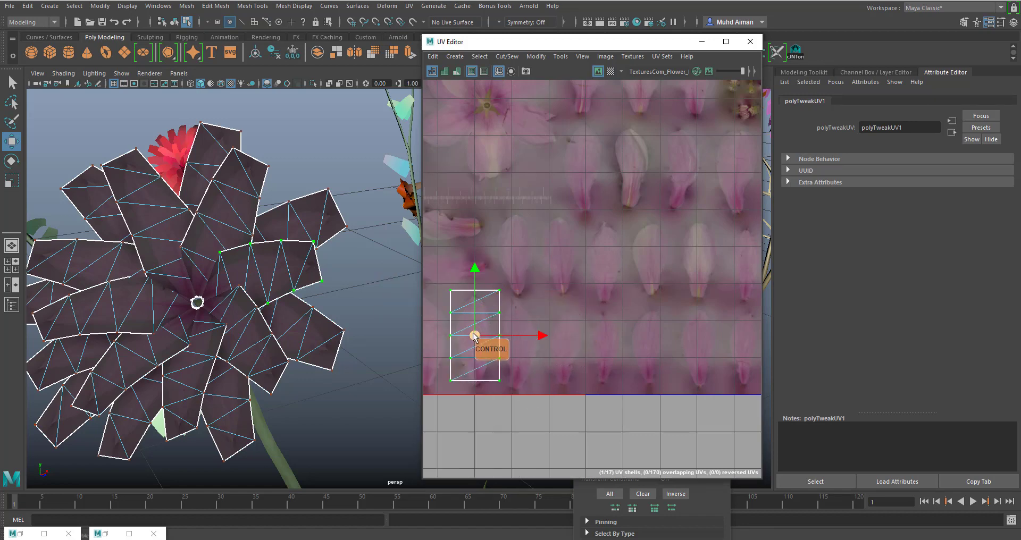
pyautogui.moveTo(474, 335); pyautogui.dragTo(562, 353)
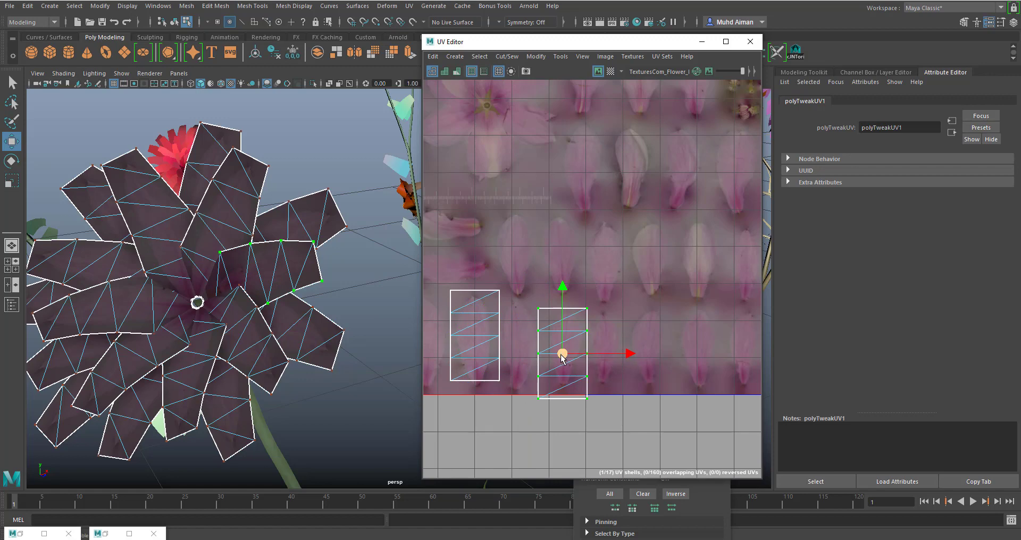
pyautogui.hotkey('ctrl', 'z')
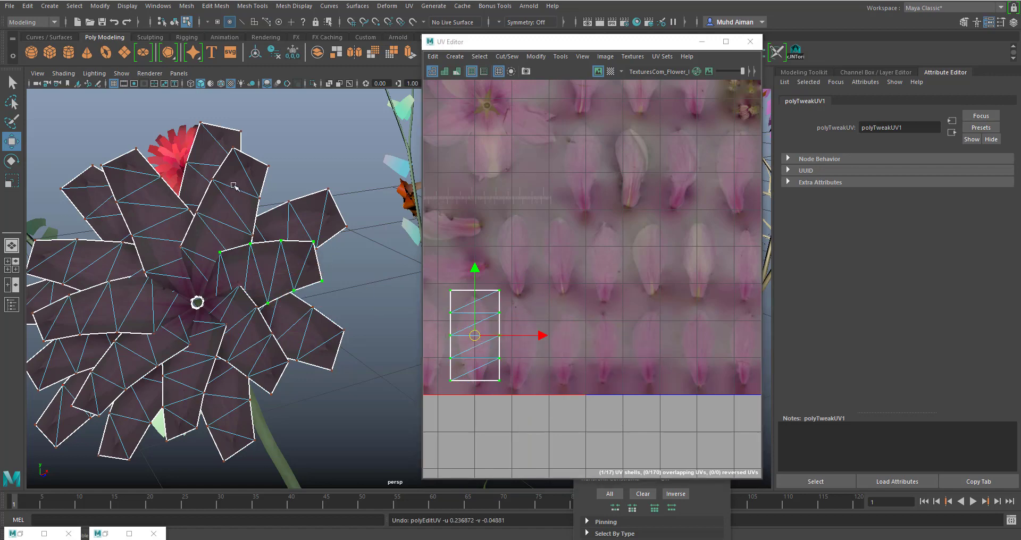
# Step: Return the dahlia flower to object mode, examine its petals without the selection highlight, and reselect the flower
pyautogui.moveTo(233, 185); pyautogui.dragTo(285, 170, button='right')
pyautogui.keyDown('alt'); pyautogui.moveTo(263, 287); pyautogui.dragTo(295, 299, button='middle'); pyautogui.keyUp('alt')
pyautogui.keyDown('alt'); pyautogui.scroll(-2, 296, 299); pyautogui.keyUp('alt')
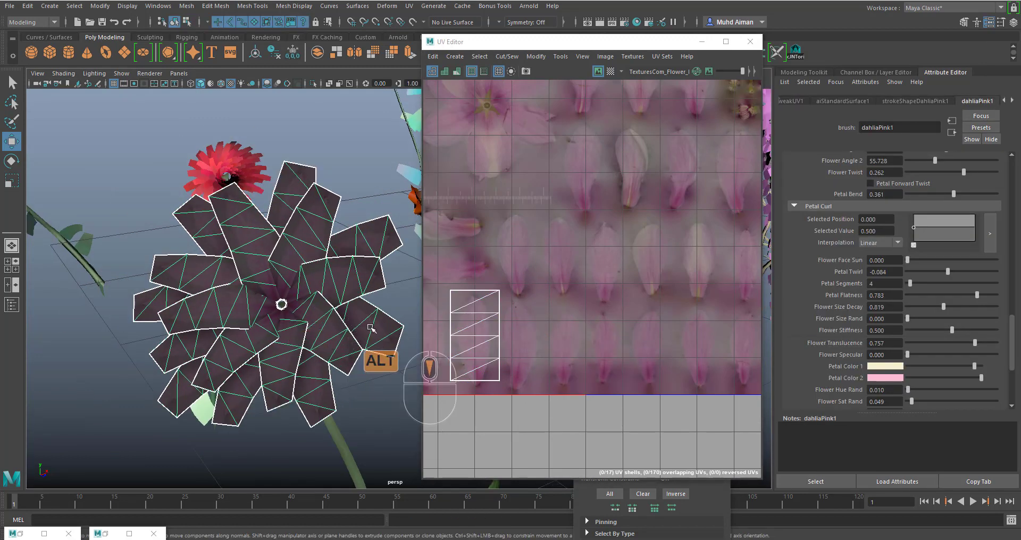
pyautogui.keyDown('alt'); pyautogui.moveTo(307, 277); pyautogui.dragTo(268, 250); pyautogui.keyUp('alt')
pyautogui.click(355, 259)
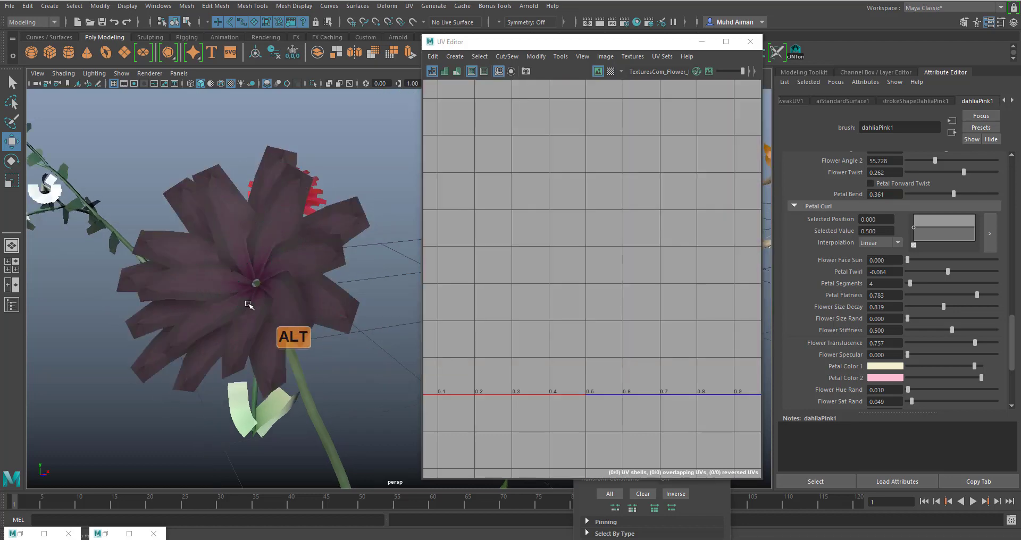
pyautogui.keyDown('alt'); pyautogui.moveTo(248, 305); pyautogui.dragTo(309, 283); pyautogui.keyUp('alt')
pyautogui.click(334, 258)
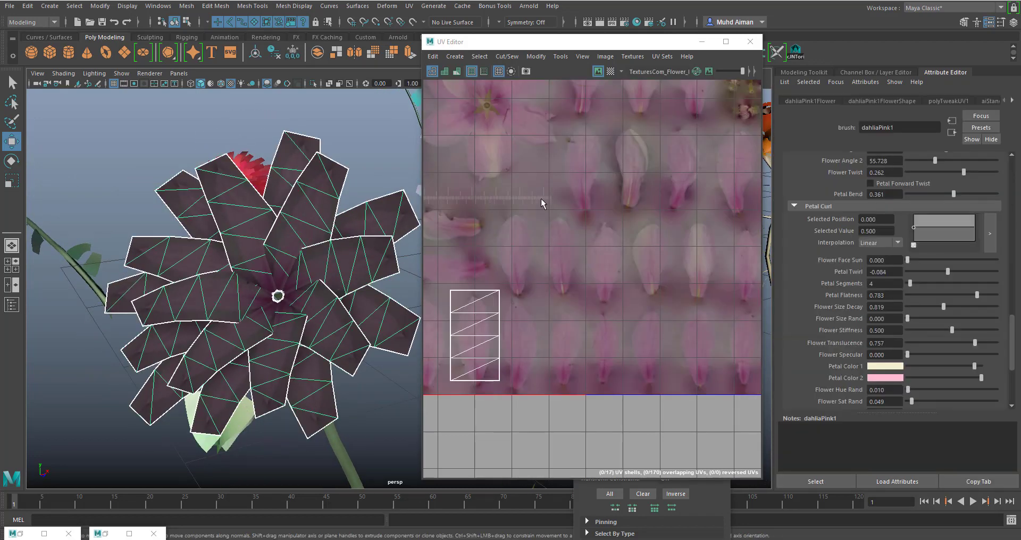
# Step: Open the Hypershade and import TexturesCom_Flower_Magnolia03_4K_alpha from the flower folder into the graph
pyautogui.click(636, 24)
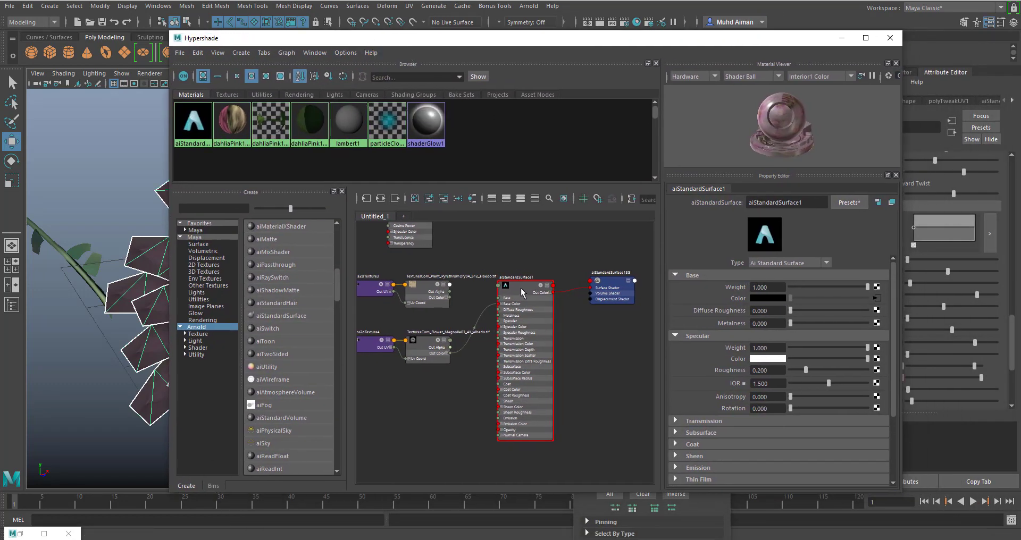
pyautogui.moveTo(521, 291); pyautogui.dragTo(535, 325)
pyautogui.keyDown('alt'); pyautogui.moveTo(478, 381); pyautogui.dragTo(525, 328, button='middle'); pyautogui.keyUp('alt')
pyautogui.scroll(-3, 743, 361)
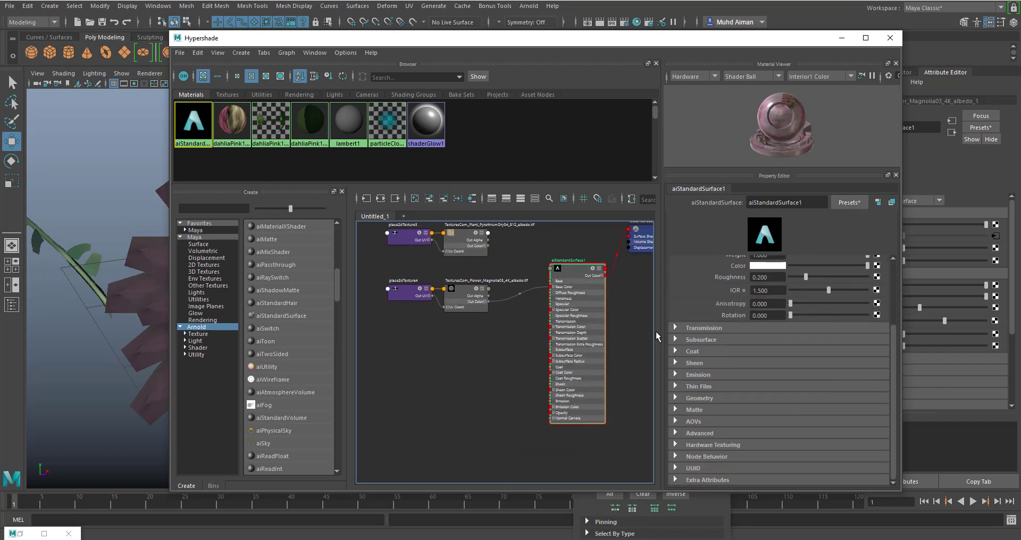
pyautogui.moveTo(273, 538)
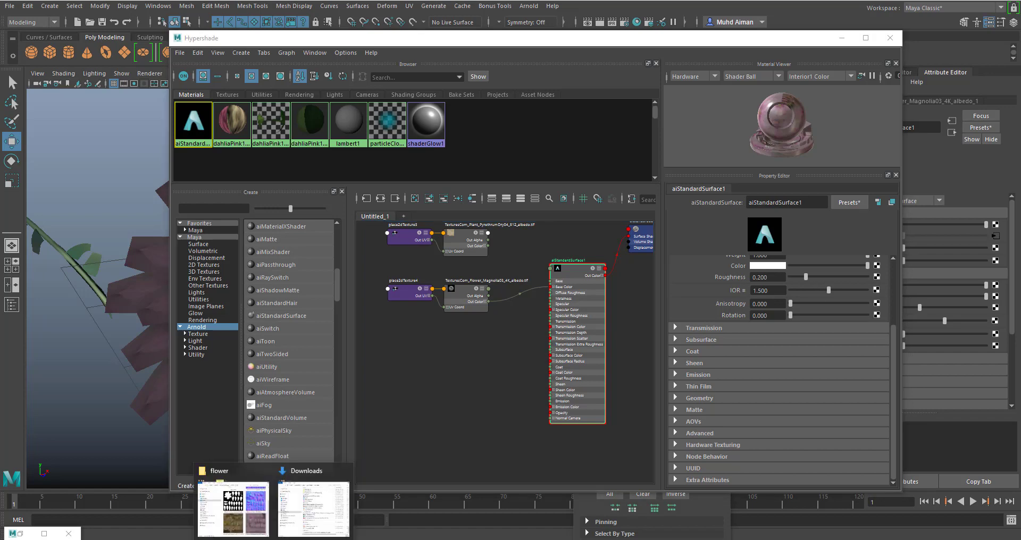
pyautogui.click(237, 505)
pyautogui.scroll(1, 373, 298)
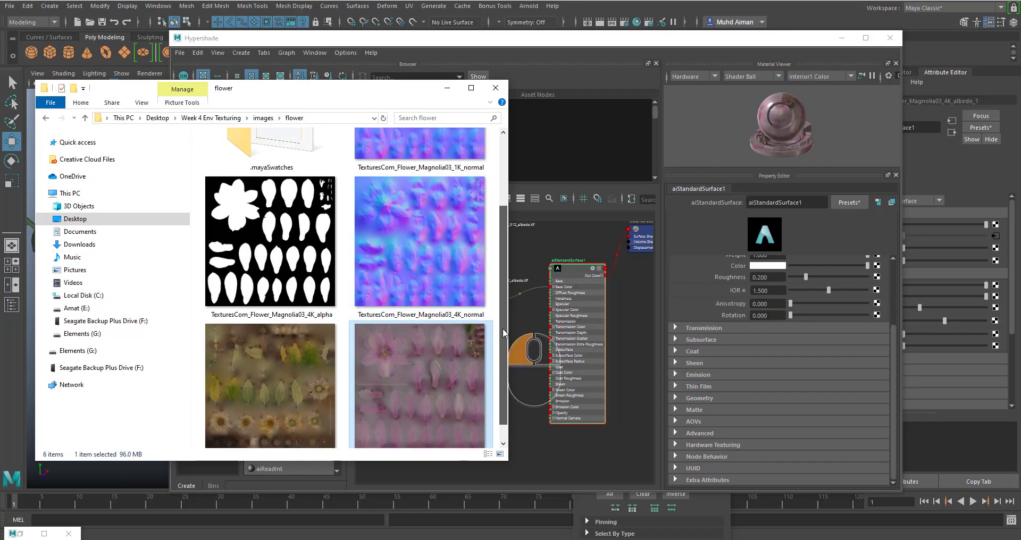
pyautogui.click(261, 240)
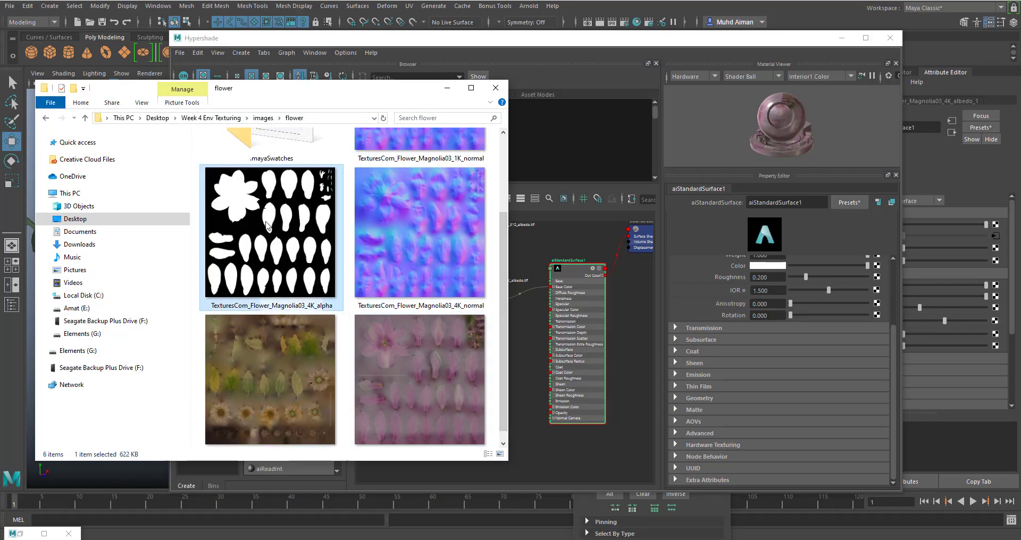
pyautogui.moveTo(268, 226); pyautogui.dragTo(478, 344)
# Step: Connect the magnolia alpha texture to the Opacity of aiStandardSurface1 and enable Thin Walled in its Geometry settings
pyautogui.click(566, 436)
pyautogui.click(576, 272)
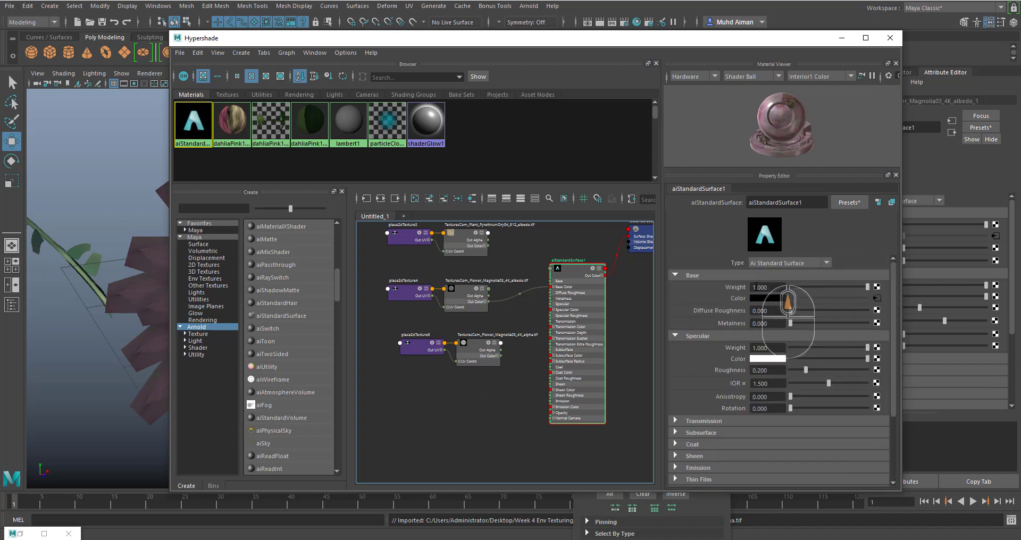
pyautogui.scroll(-3, 752, 346)
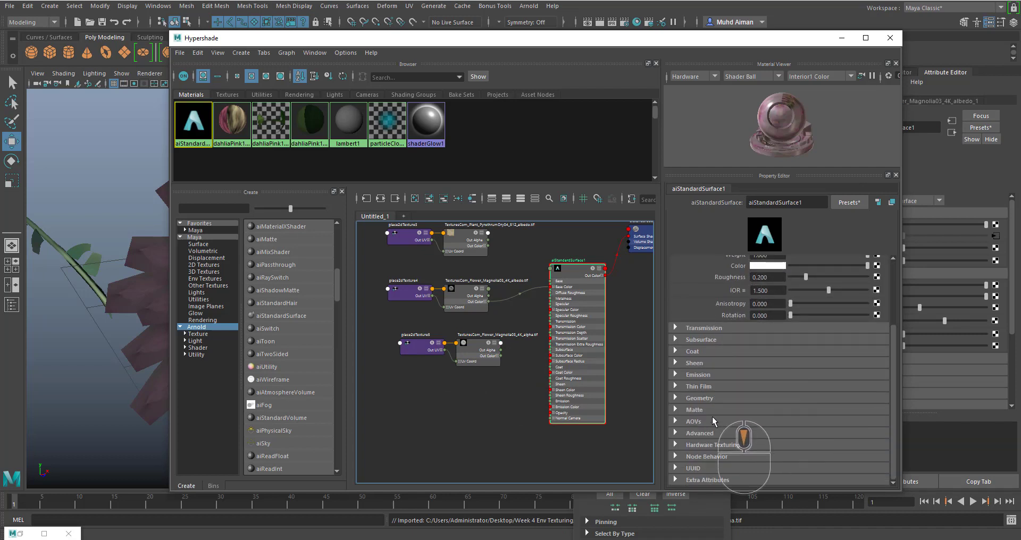
pyautogui.click(675, 432)
pyautogui.click(675, 433)
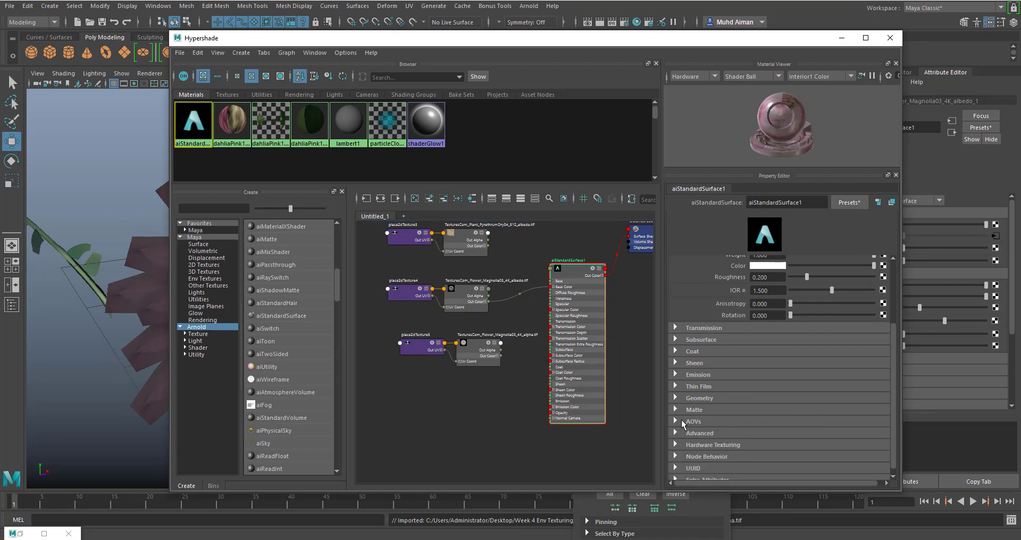
pyautogui.click(674, 410)
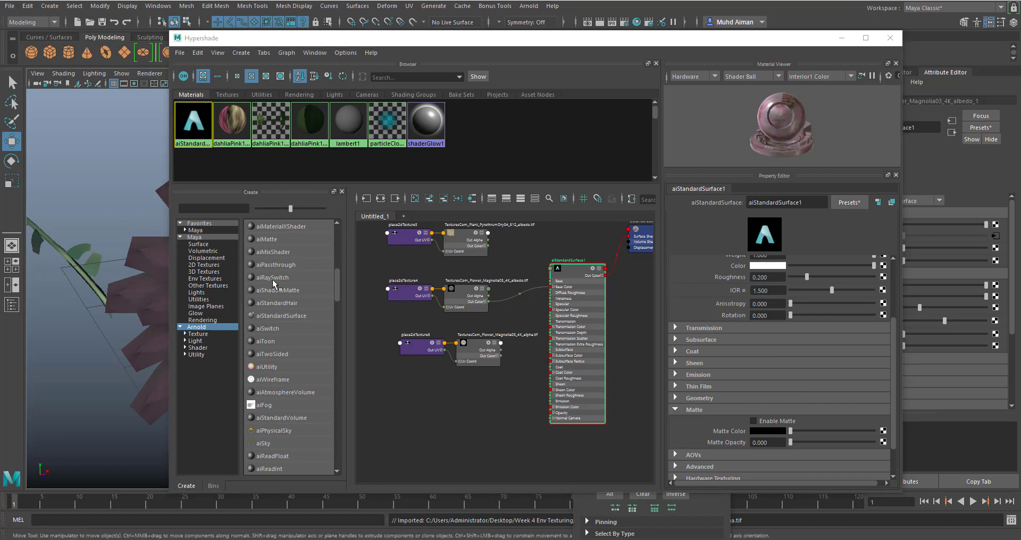
pyautogui.click(675, 412)
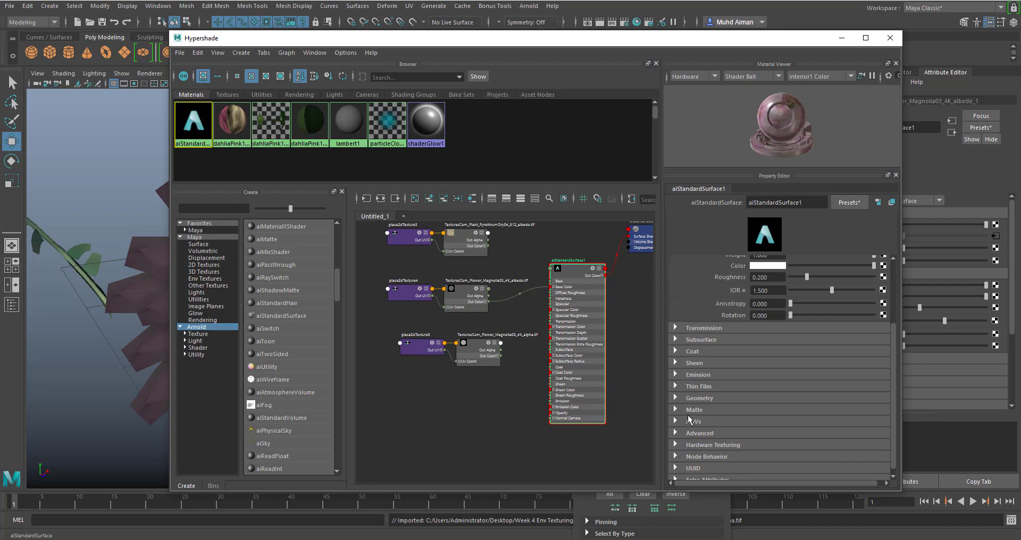
pyautogui.click(675, 398)
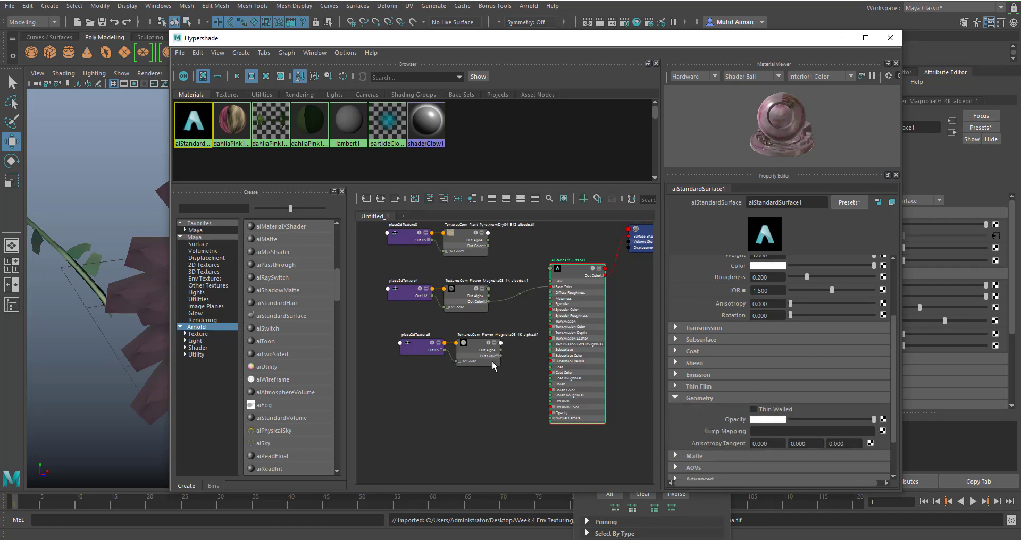
pyautogui.moveTo(563, 276); pyautogui.dragTo(577, 275)
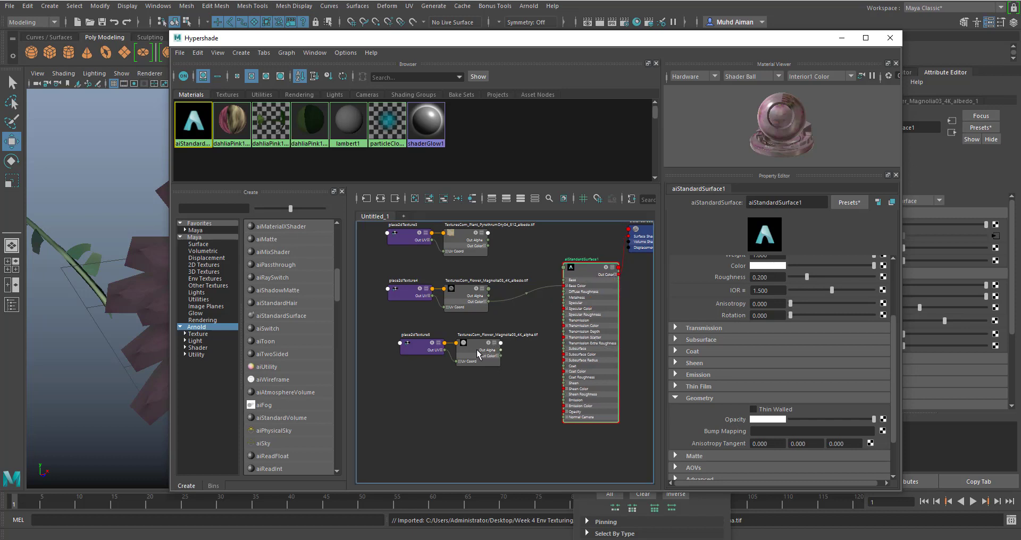
pyautogui.moveTo(477, 346); pyautogui.dragTo(751, 415, button='middle')
pyautogui.moveTo(735, 421); pyautogui.dragTo(736, 420, button='middle')
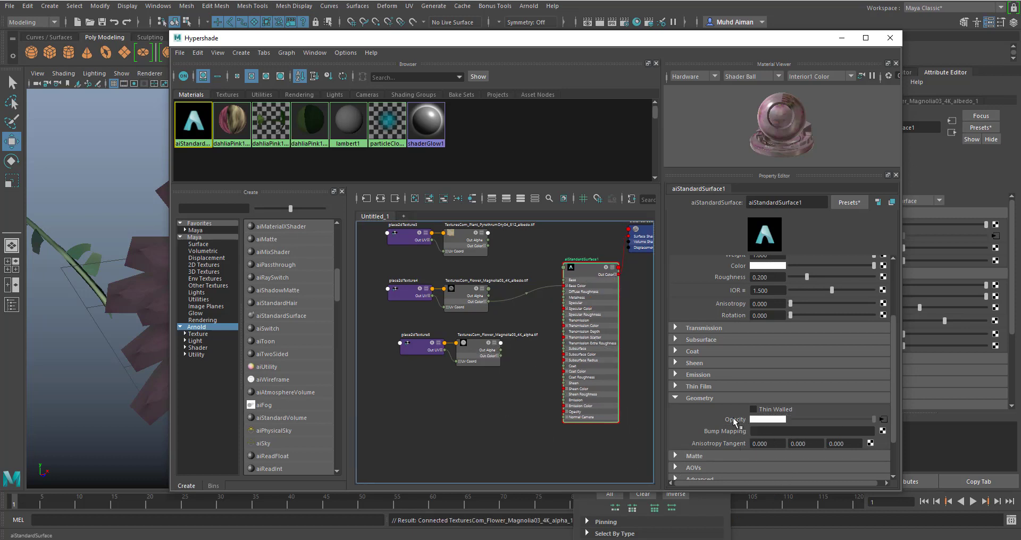
pyautogui.click(753, 409)
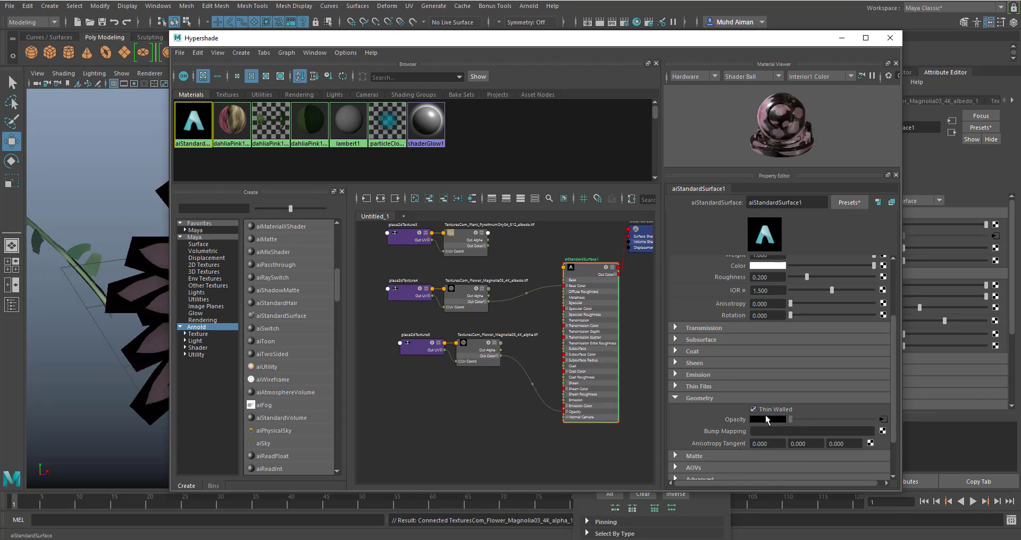
# Step: Put the Hypershade away, move the UV Editor clear of the flower and open the options of the Arnold viewport renderer
pyautogui.click(841, 38)
pyautogui.moveTo(604, 45); pyautogui.dragTo(790, 120)
pyautogui.click(143, 75)
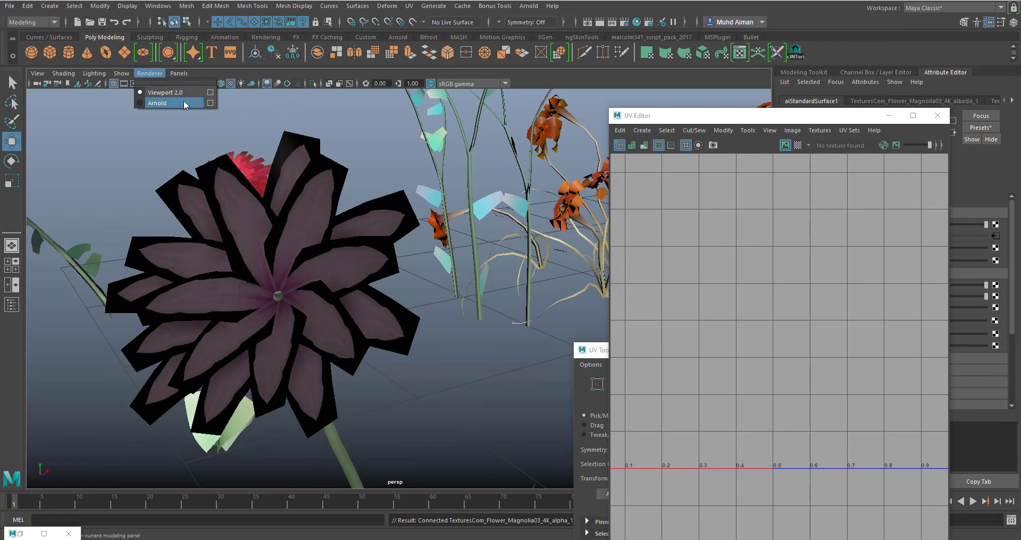
pyautogui.click(206, 105)
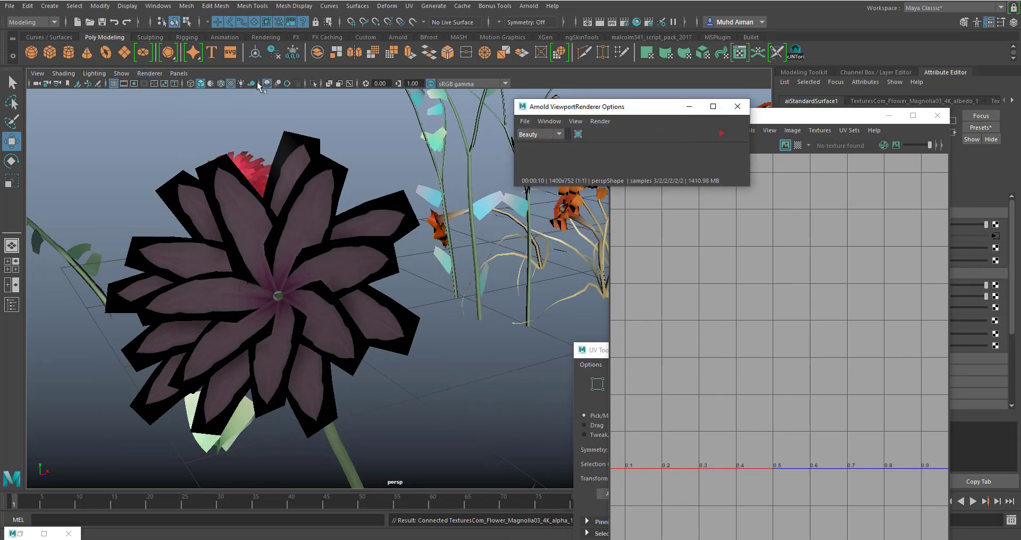
# Step: Create a directional light in the scene
pyautogui.click(100, 6)
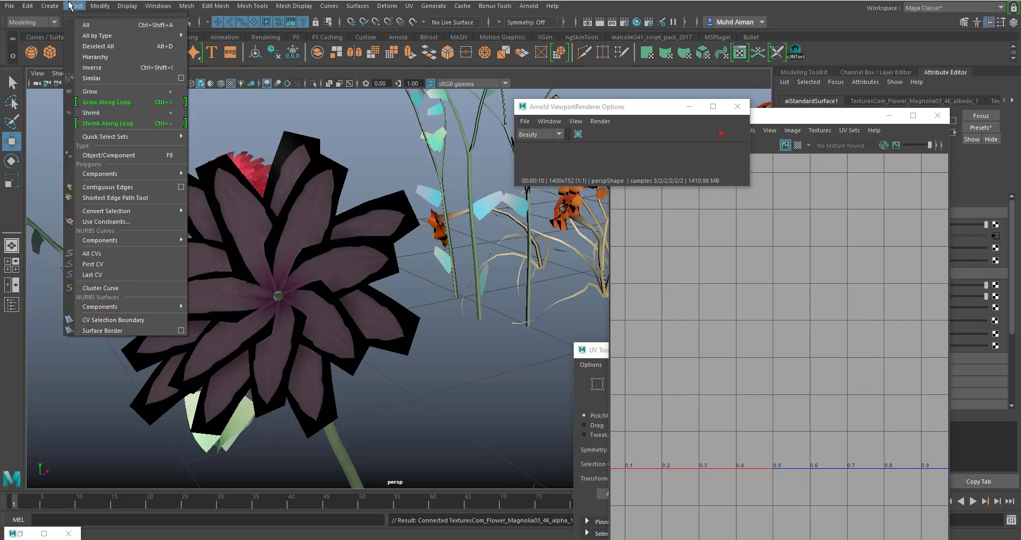
pyautogui.moveTo(100, 73)
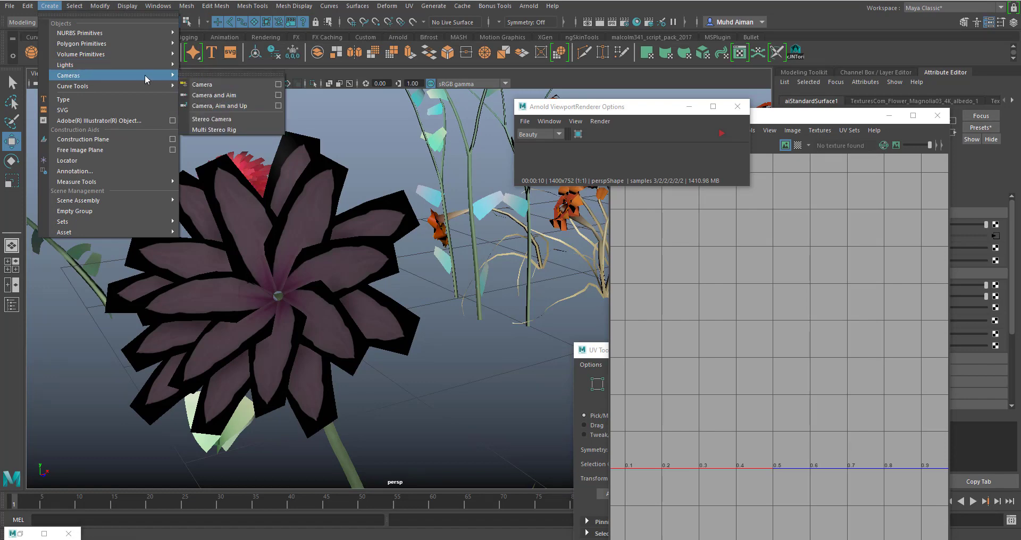
pyautogui.moveTo(127, 65)
pyautogui.click(214, 84)
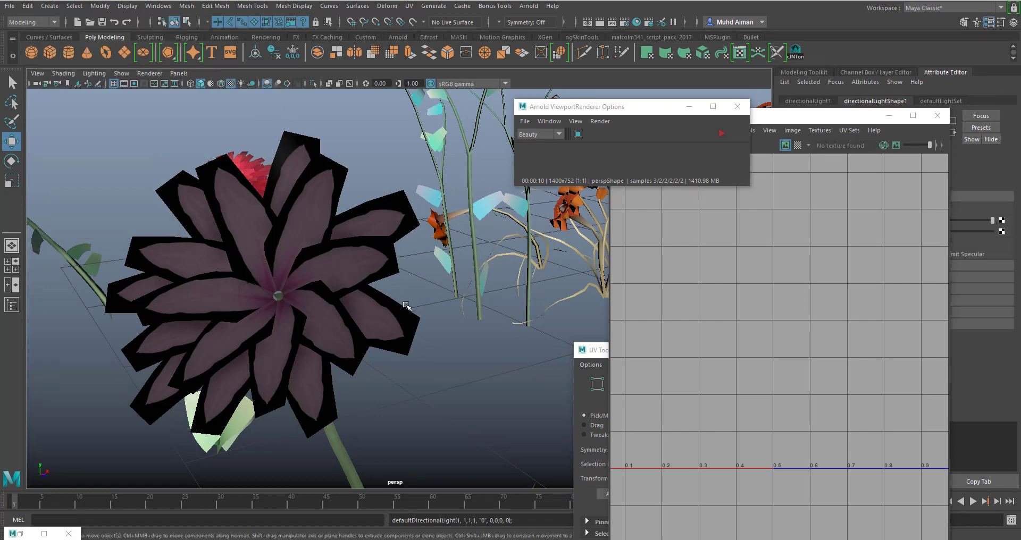
# Step: Rotate the directional light to change the angle at which it shines over the plants
pyautogui.scroll(-5, 406, 306)
pyautogui.scroll(-8, 407, 305)
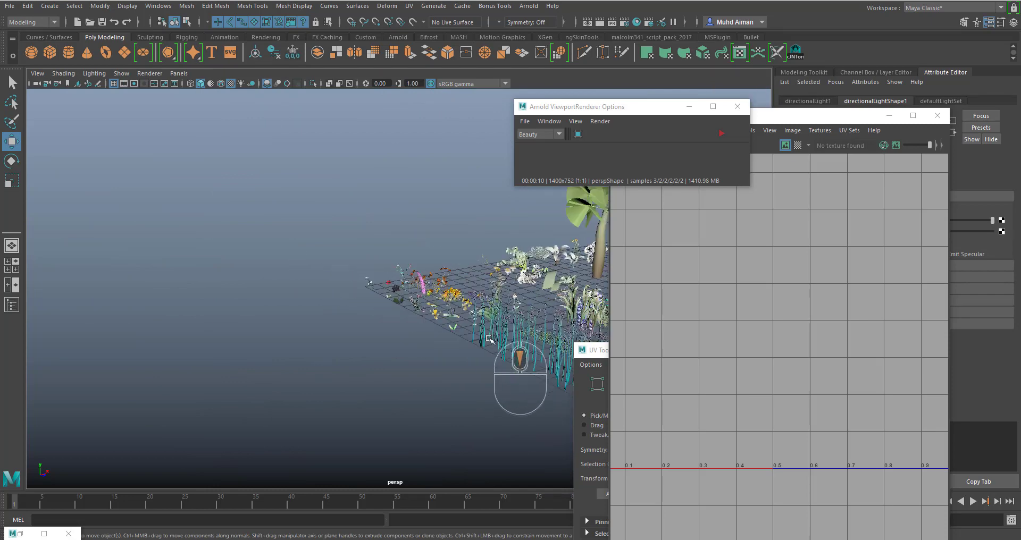
pyautogui.moveTo(470, 297); pyautogui.dragTo(393, 297)
pyautogui.press('e')
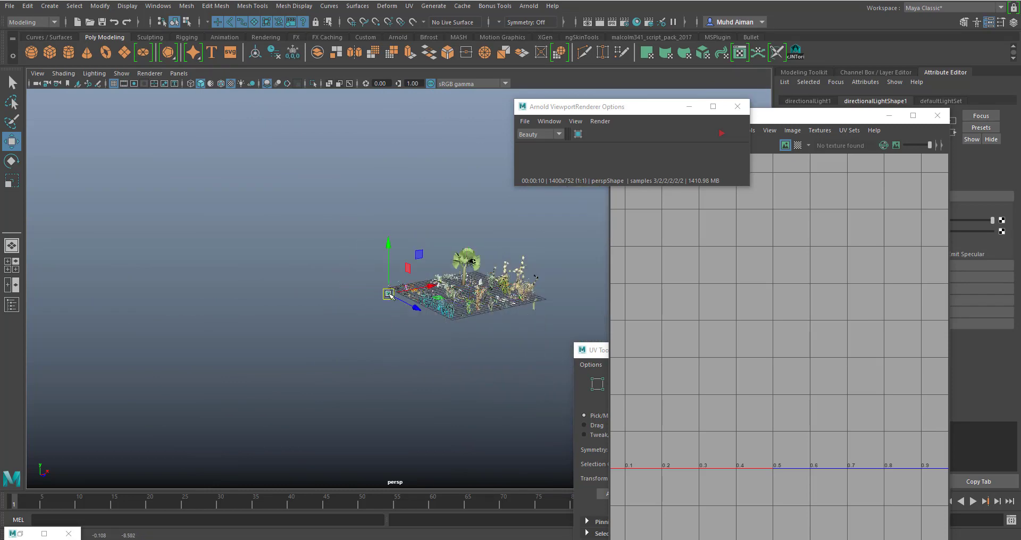
pyautogui.press('r')
pyautogui.press('e')
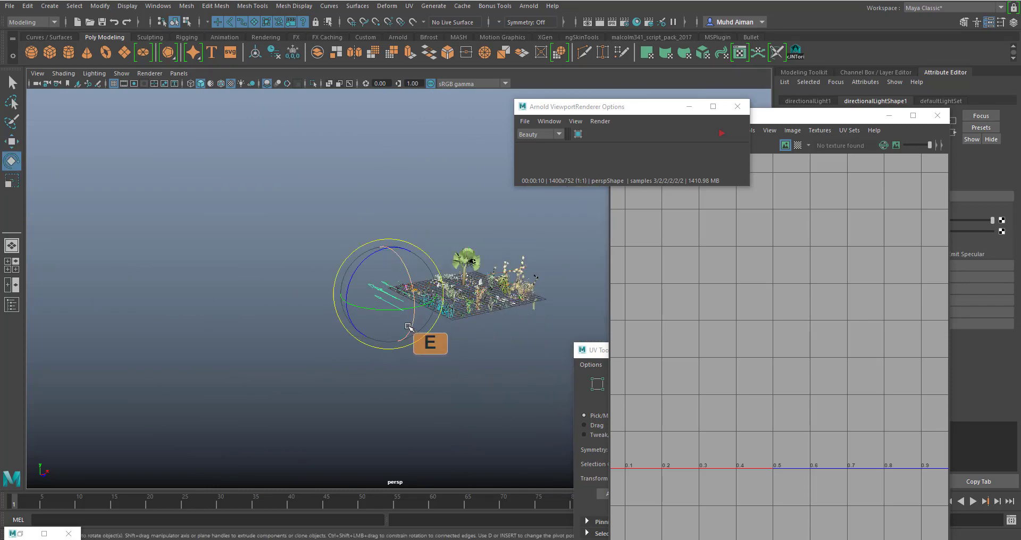
pyautogui.moveTo(410, 329); pyautogui.dragTo(382, 319)
pyautogui.scroll(8, 378, 362)
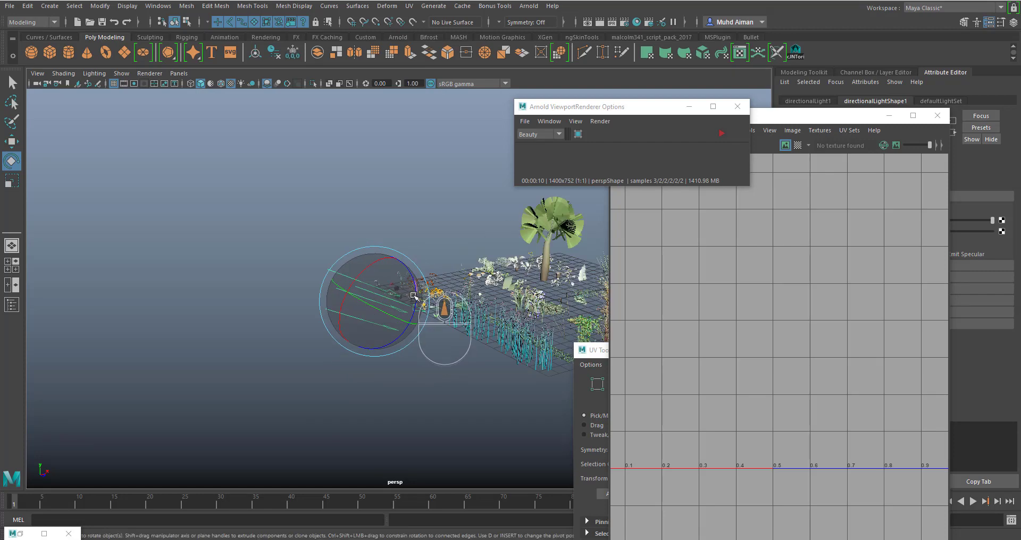
# Step: Start the interactive Arnold viewport render with the dahlia flower close up
pyautogui.scroll(10, 374, 373)
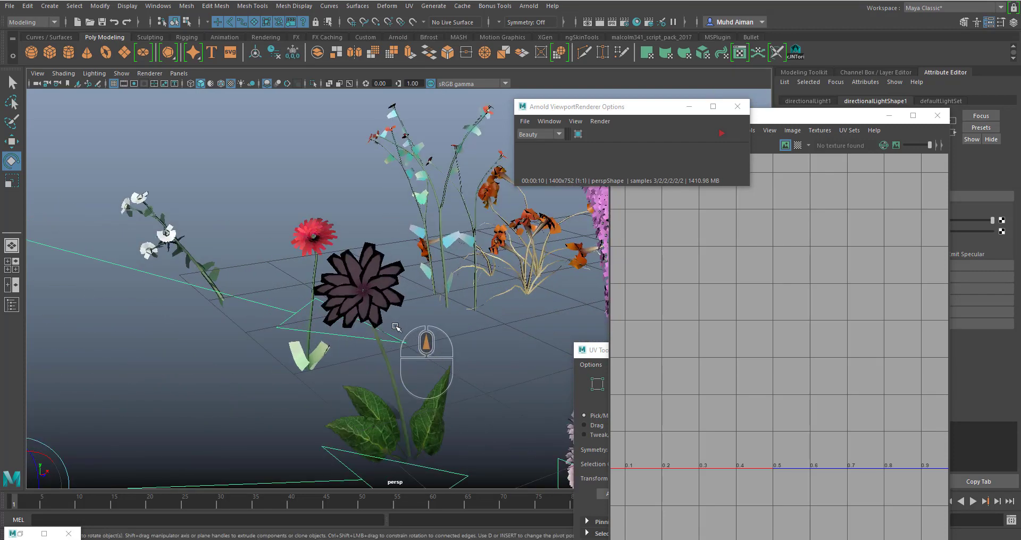
pyautogui.click(717, 133)
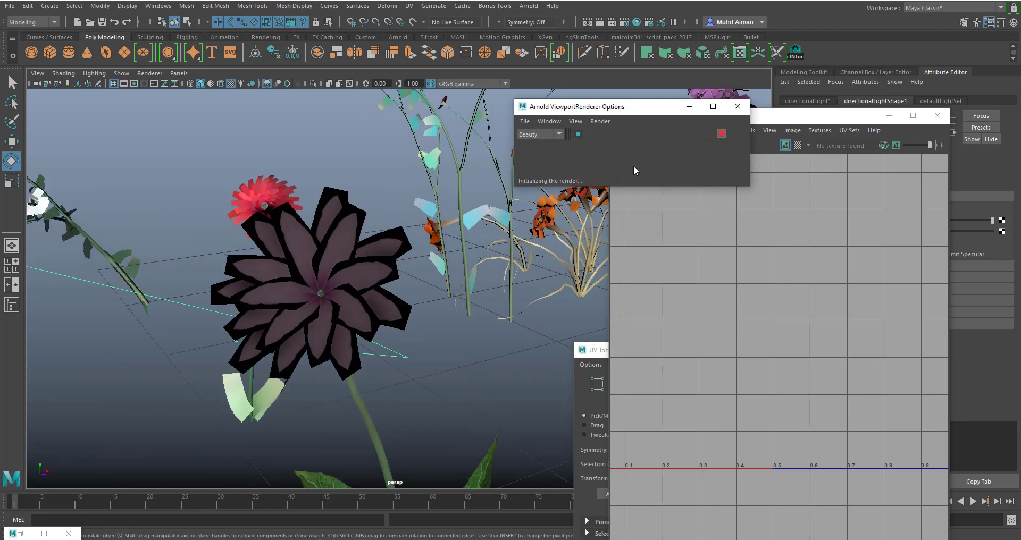
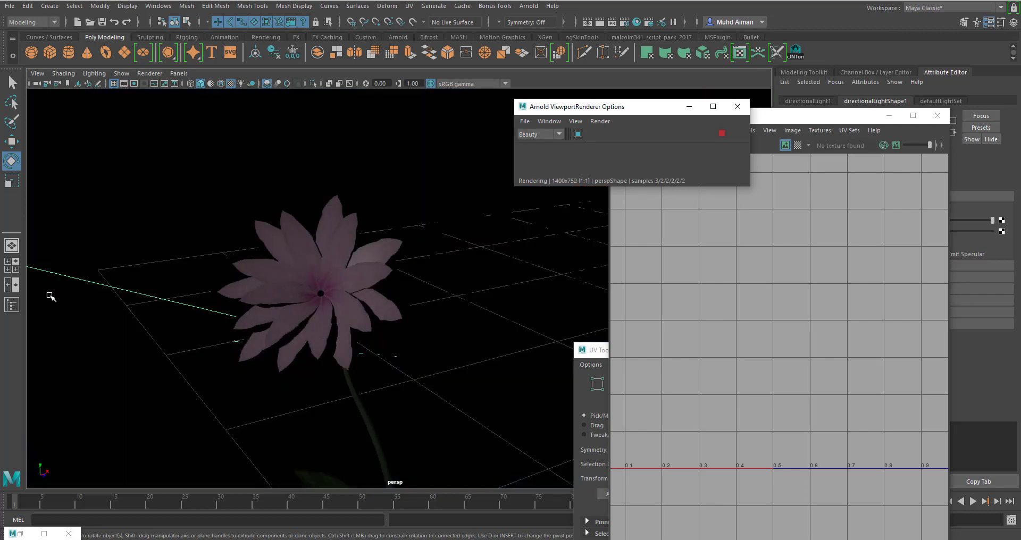
pyautogui.click(102, 288)
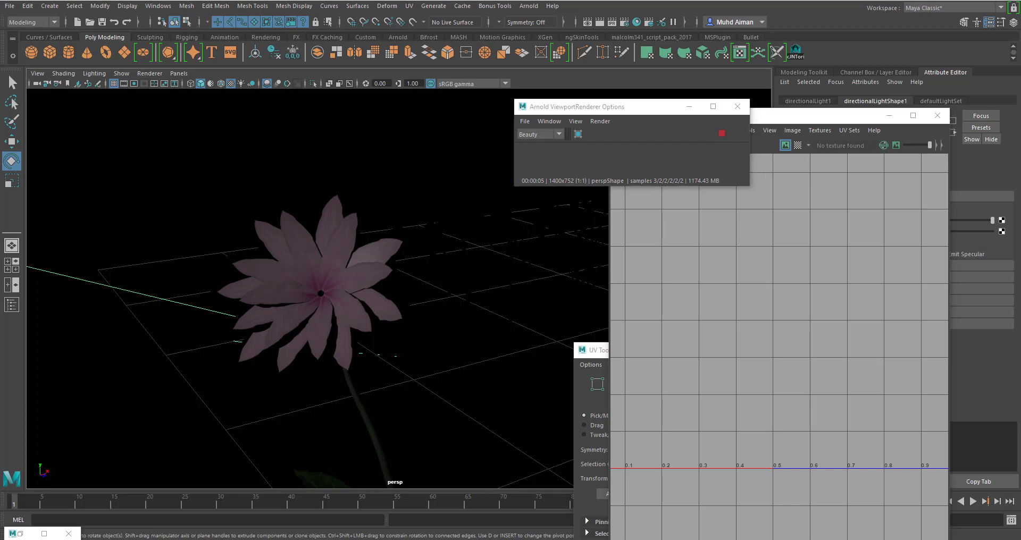
# Step: Put the UV Editor away and raise the directional light's intensity to 4.337
pyautogui.click(898, 117)
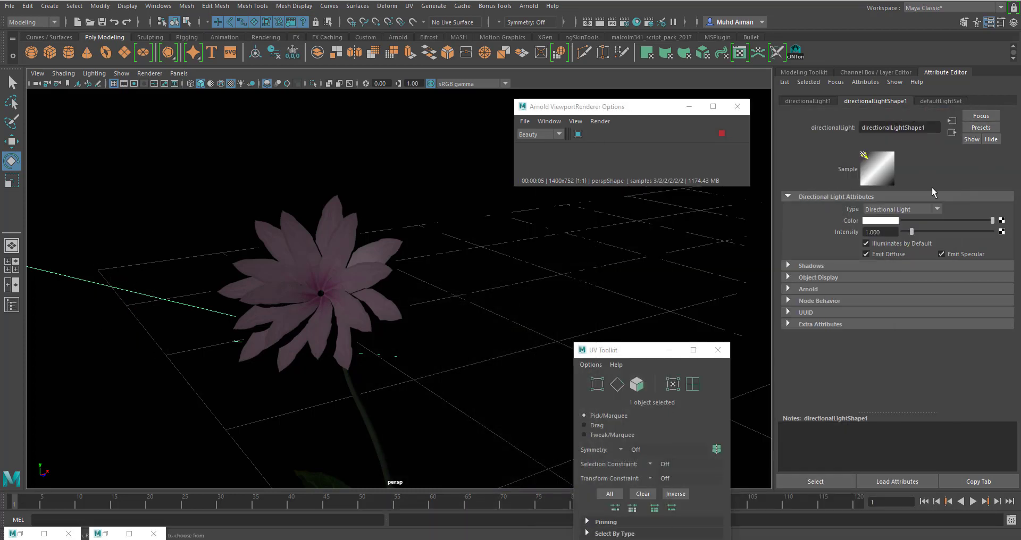
pyautogui.moveTo(913, 234); pyautogui.dragTo(941, 240)
pyautogui.scroll(2, 294, 308)
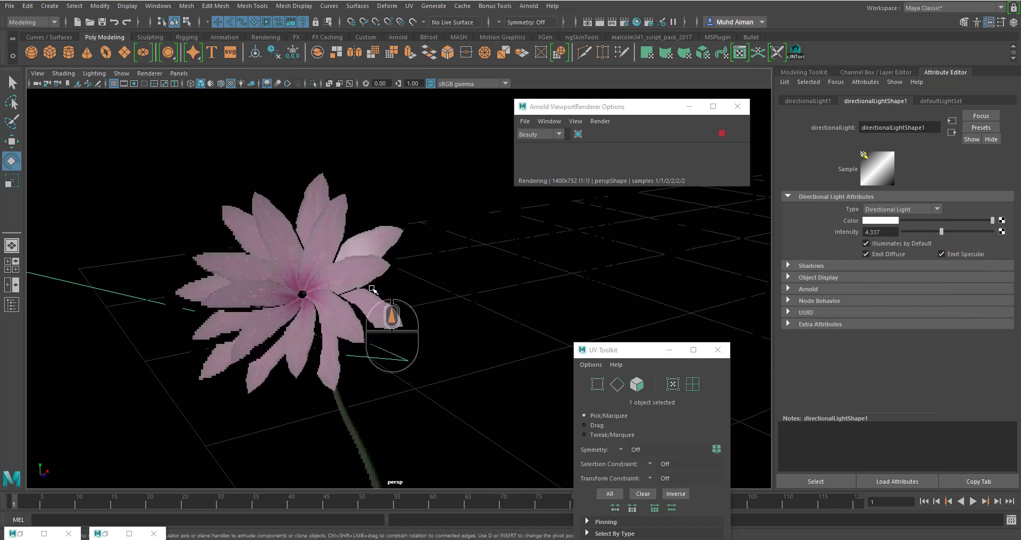
# Step: Bring up the Hypershade and shrink its window so the rendered flower stays visible beside the node graph
pyautogui.click(637, 23)
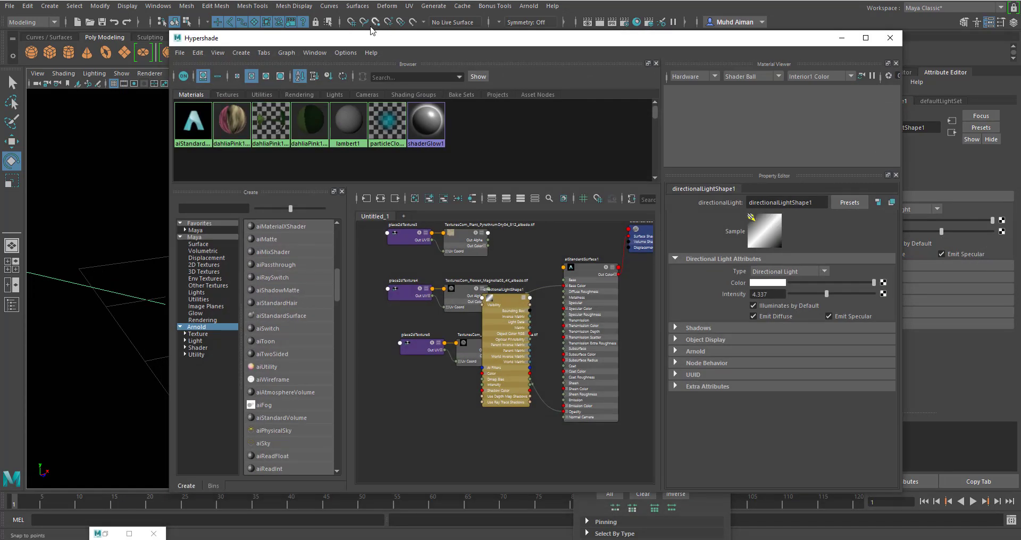
pyautogui.moveTo(383, 47); pyautogui.dragTo(552, 108)
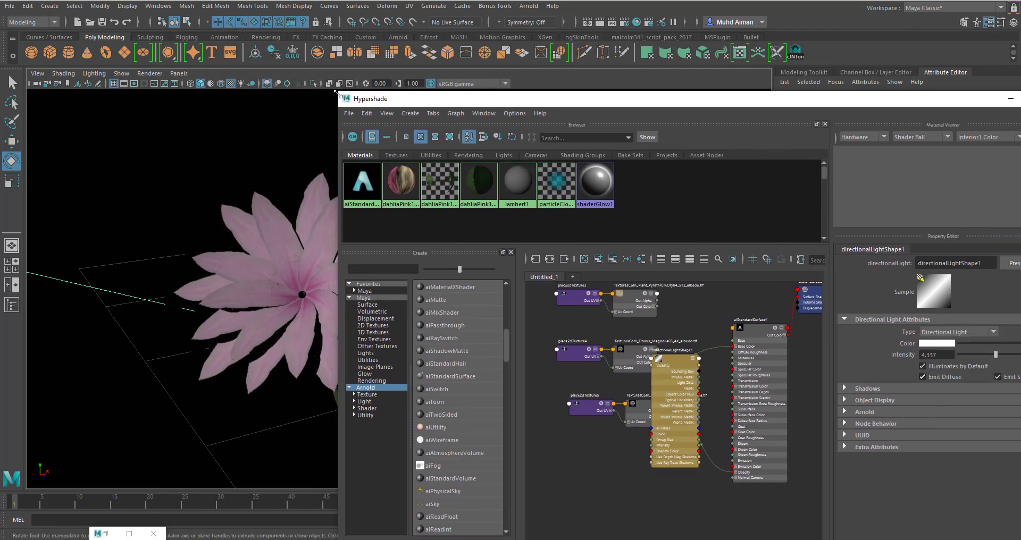
pyautogui.moveTo(335, 92); pyautogui.dragTo(562, 139)
pyautogui.moveTo(748, 149); pyautogui.dragTo(536, 109)
pyautogui.scroll(-2, 588, 342)
pyautogui.keyDown('alt'); pyautogui.moveTo(581, 339); pyautogui.dragTo(515, 294, button='middle'); pyautogui.keyUp('alt')
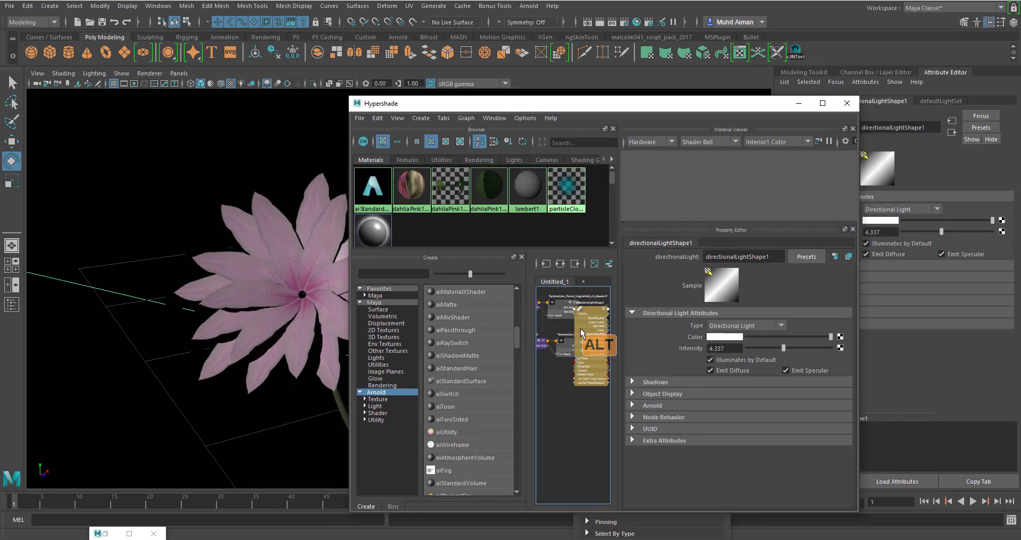
pyautogui.keyDown('alt'); pyautogui.moveTo(585, 329); pyautogui.dragTo(538, 432, button='middle'); pyautogui.keyUp('alt')
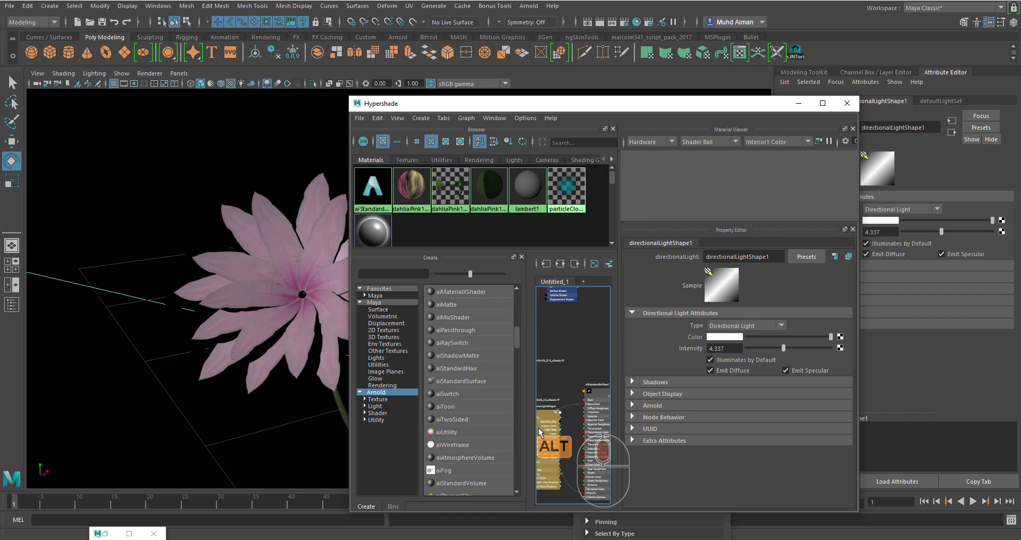
# Step: Select aiStandardSurface1, enlarge the Hypershade's node area and graph only the material's input connections
pyautogui.click(596, 412)
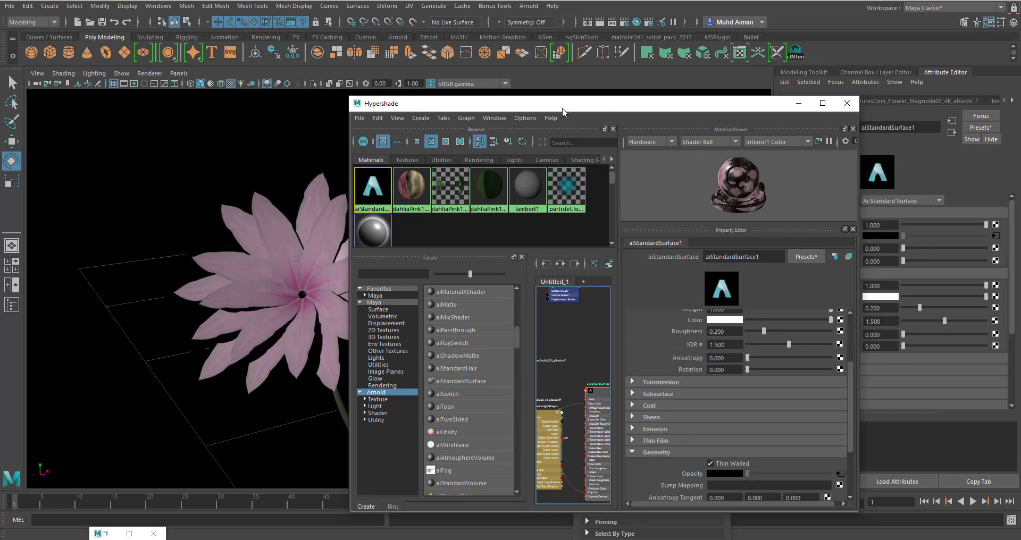
pyautogui.moveTo(347, 98); pyautogui.dragTo(103, 23)
pyautogui.keyDown('alt'); pyautogui.moveTo(403, 368); pyautogui.dragTo(631, 353, button='middle'); pyautogui.keyUp('alt')
pyautogui.keyDown('alt'); pyautogui.moveTo(436, 384); pyautogui.dragTo(499, 321, button='right'); pyautogui.keyUp('alt')
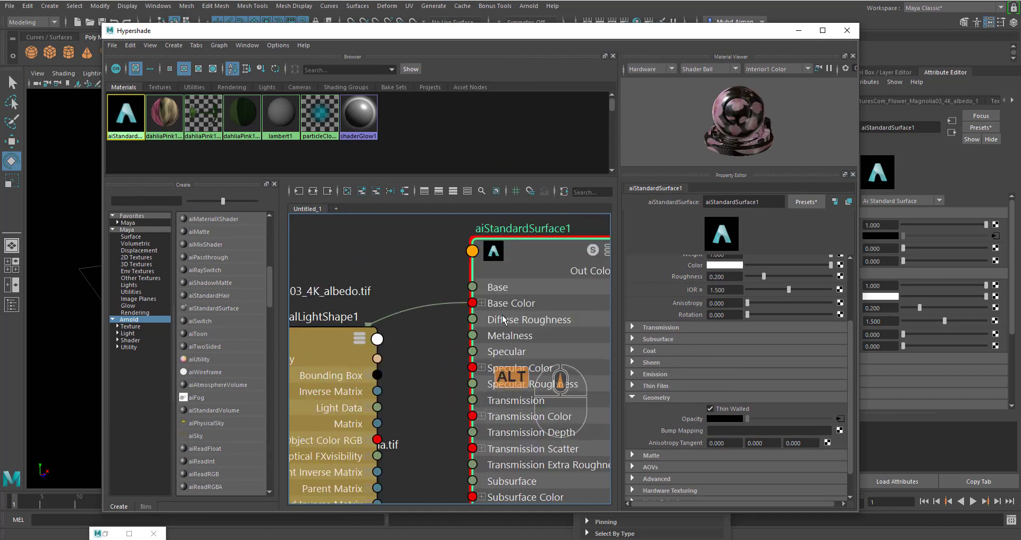
pyautogui.scroll(-4, 520, 297)
pyautogui.moveTo(534, 315); pyautogui.dragTo(551, 350)
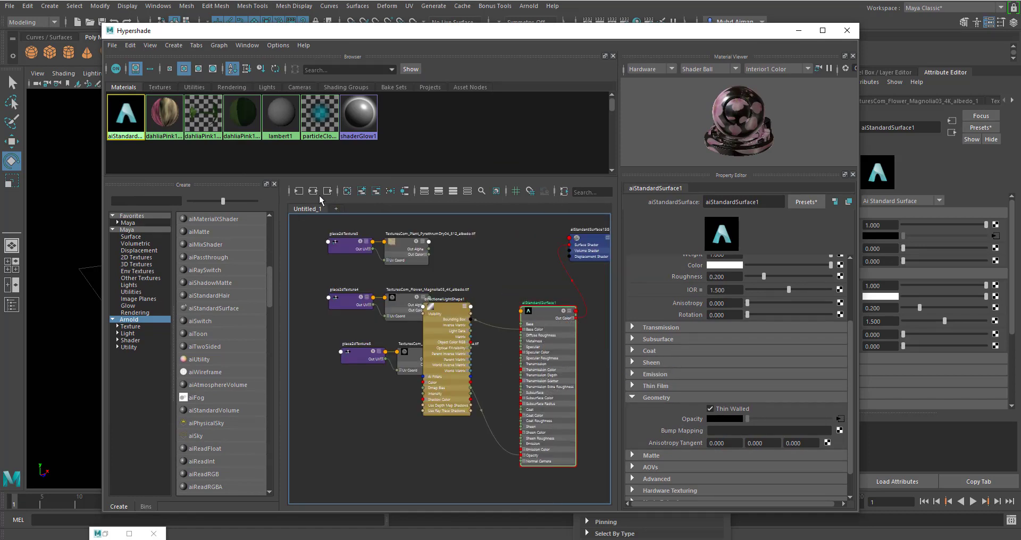
pyautogui.click(298, 191)
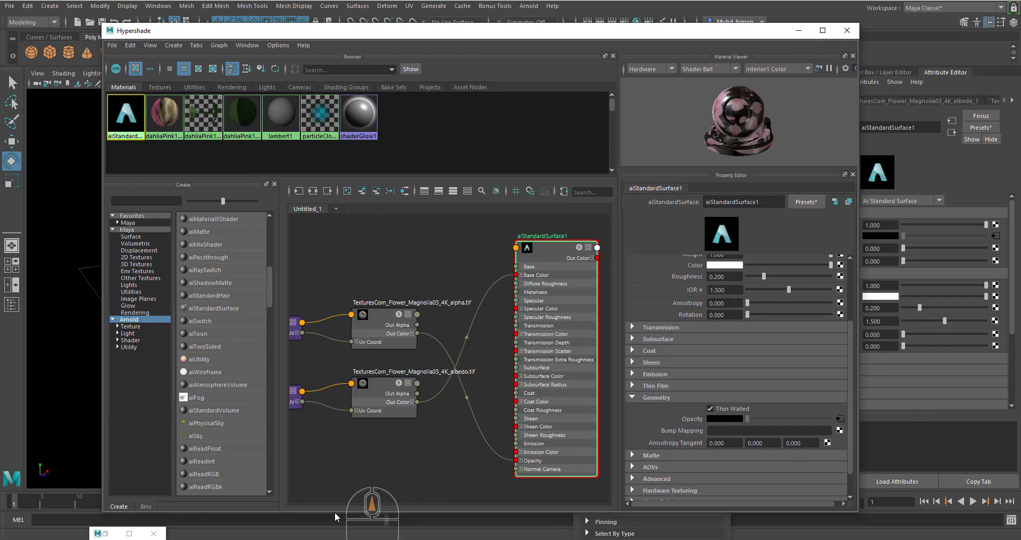
# Step: Import TexturesCom_Flower_Magnolia03_1K_normal from the flower folder and place its nodes below the albedo texture in the graph
pyautogui.click(273, 538)
pyautogui.click(237, 509)
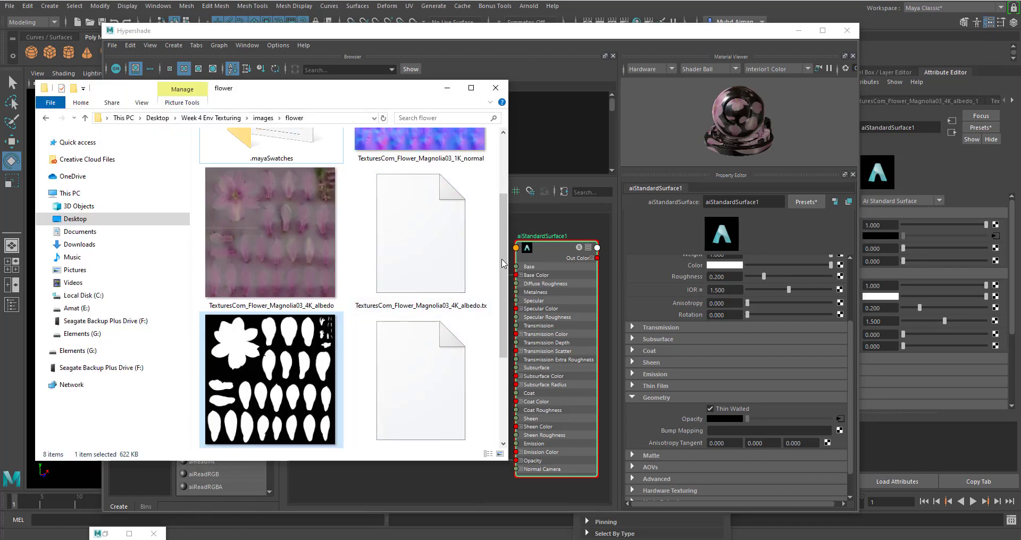
pyautogui.moveTo(504, 264); pyautogui.dragTo(505, 196)
pyautogui.moveTo(411, 193); pyautogui.dragTo(484, 492)
pyautogui.click(442, 471)
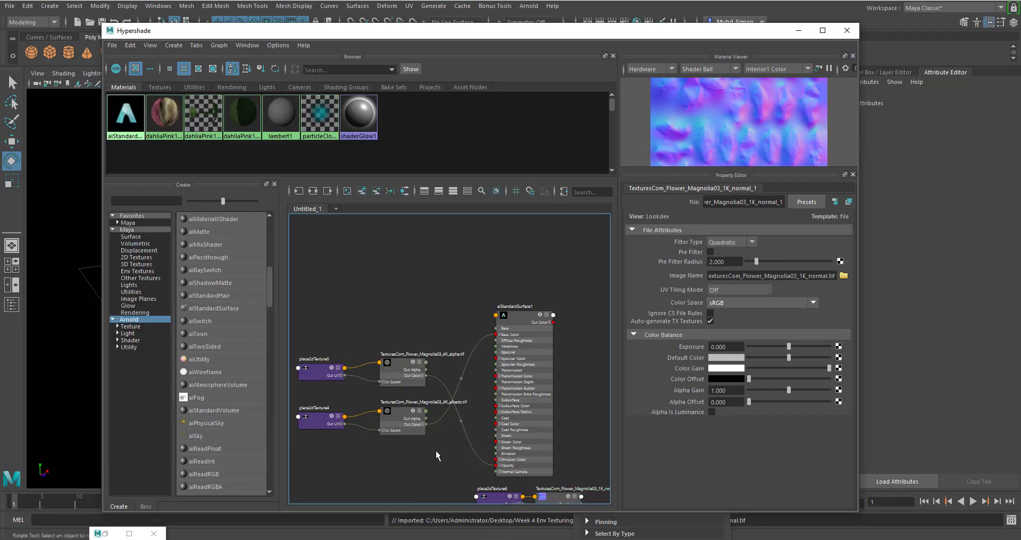
pyautogui.keyDown('alt'); pyautogui.moveTo(435, 452); pyautogui.dragTo(418, 399, button='middle'); pyautogui.keyUp('alt')
pyautogui.moveTo(533, 452); pyautogui.dragTo(393, 421)
# Step: Connect the magnolia normal texture to the Bump Mapping of aiStandardSurface1
pyautogui.click(489, 266)
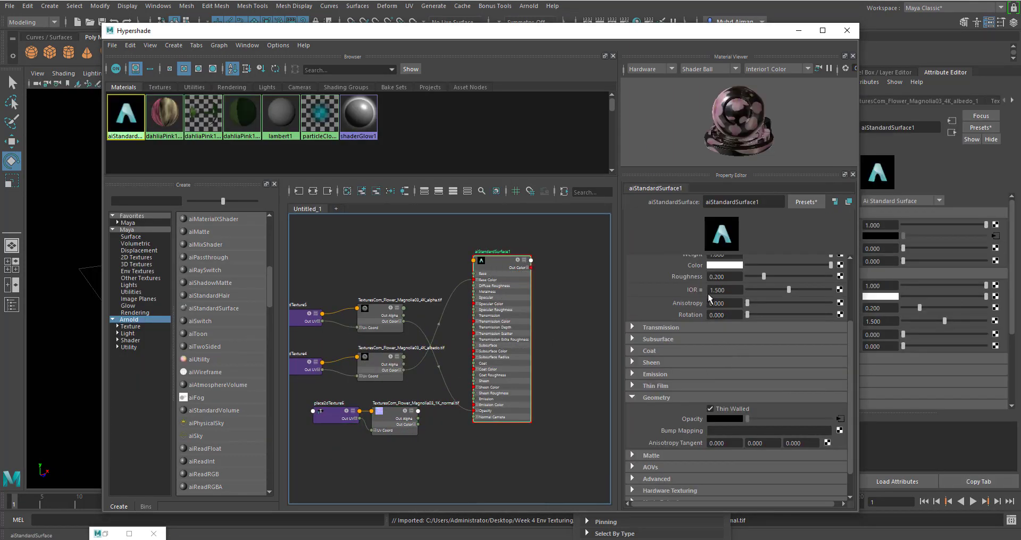
pyautogui.click(684, 363)
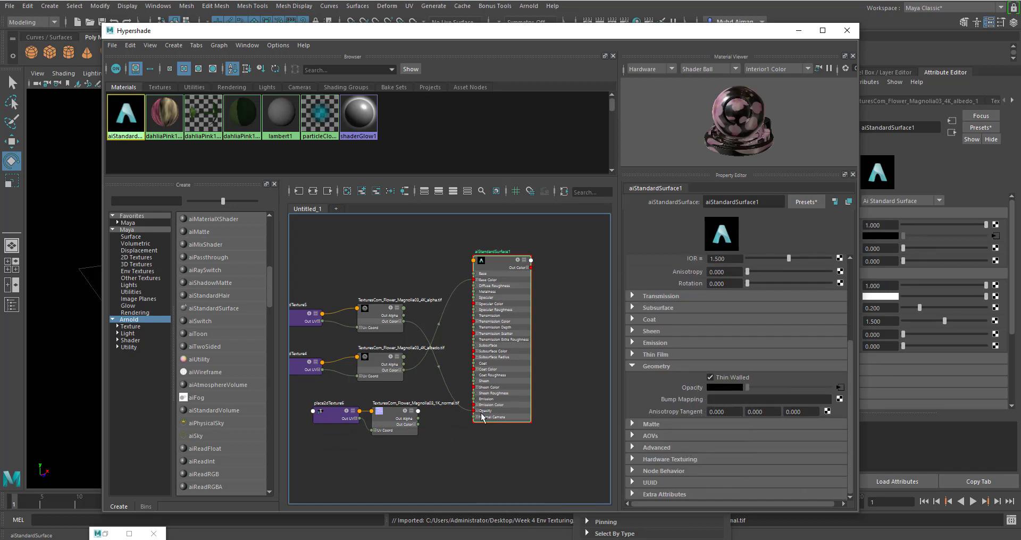
pyautogui.moveTo(637, 445); pyautogui.dragTo(677, 400, button='middle')
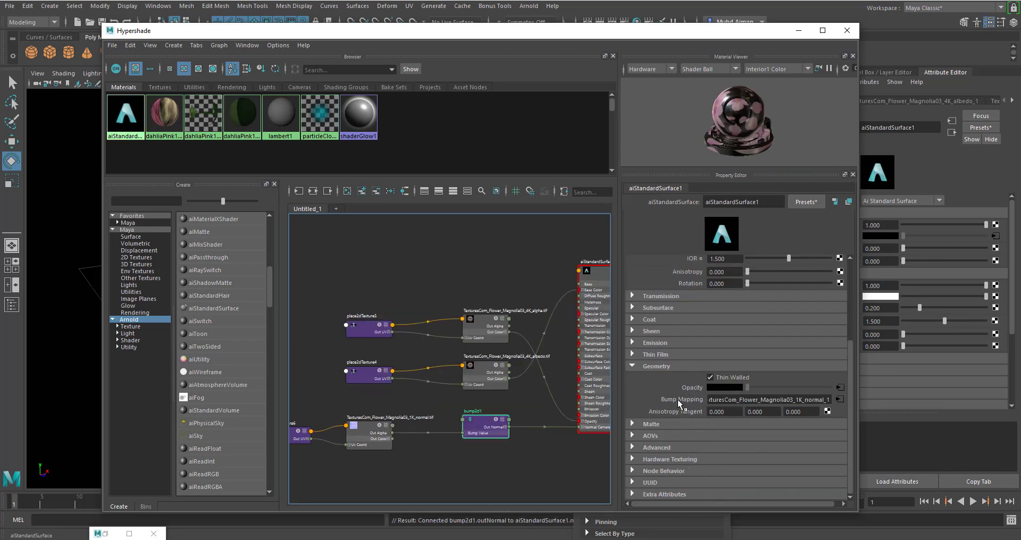
# Step: Set the bump2d1 node to be used as Tangent Space Normals
pyautogui.click(489, 427)
pyautogui.click(481, 420)
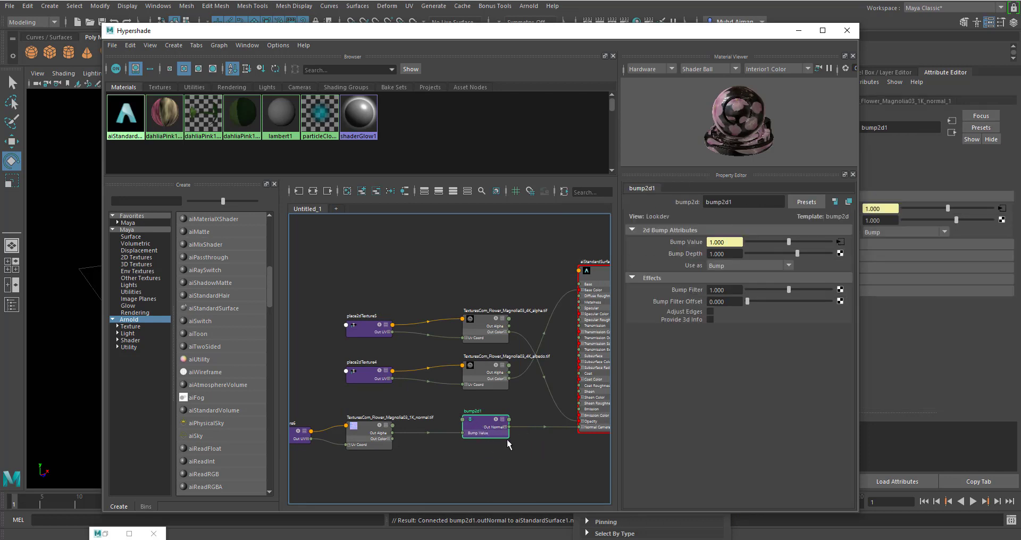
pyautogui.click(751, 265)
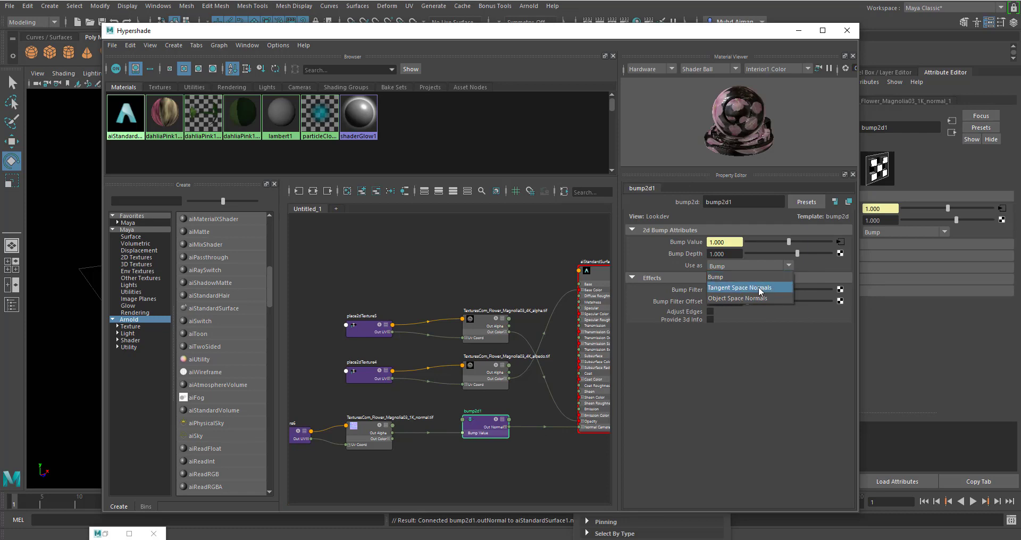
pyautogui.click(752, 288)
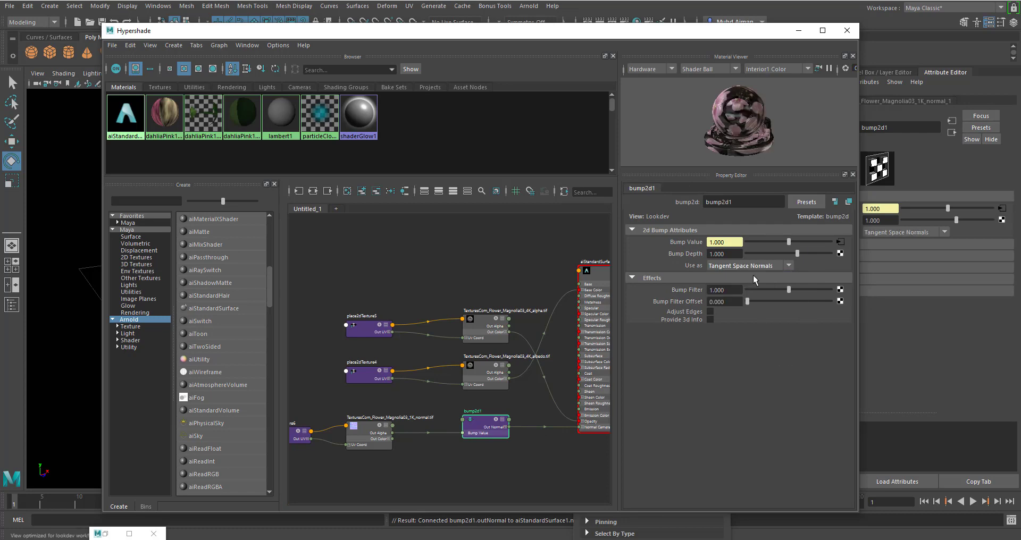
# Step: Put the Hypershade away and update the full scene in the Arnold viewport render
pyautogui.click(799, 29)
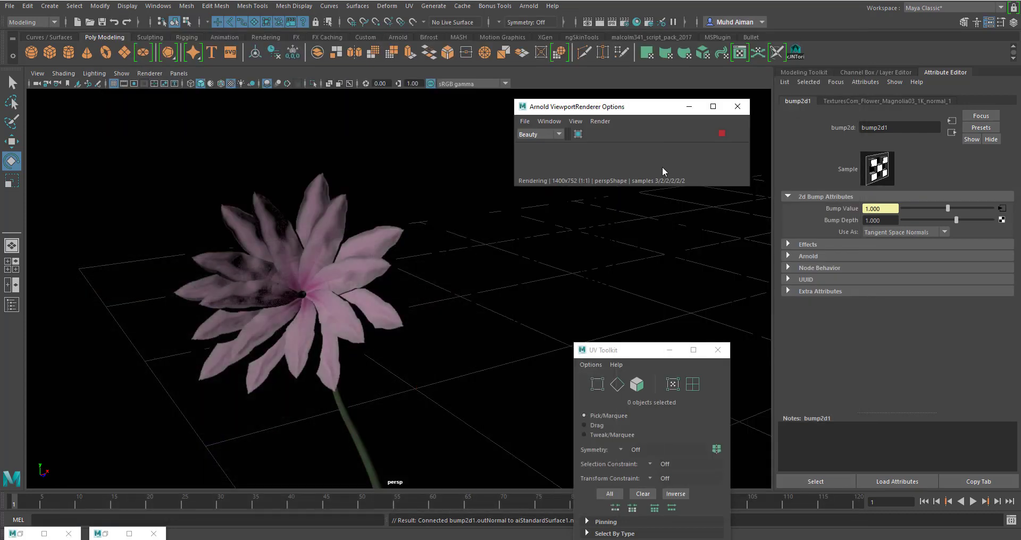
pyautogui.click(596, 122)
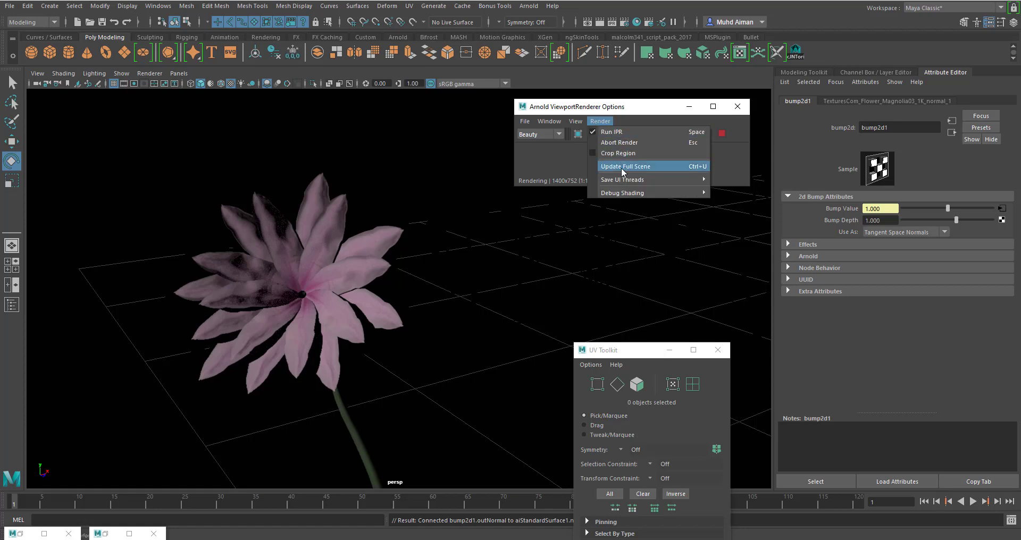
pyautogui.click(622, 167)
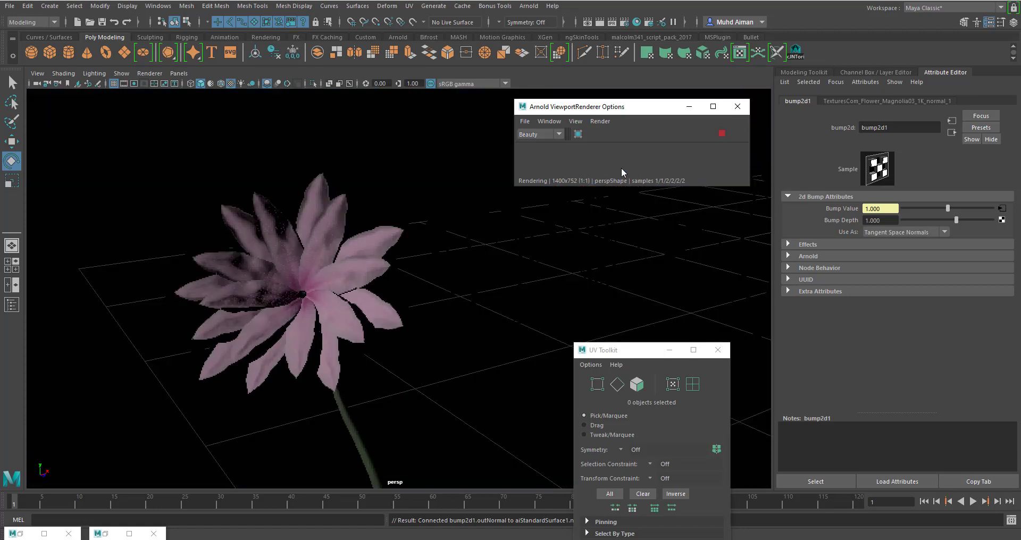
pyautogui.keyDown('alt'); pyautogui.moveTo(462, 303); pyautogui.dragTo(486, 287); pyautogui.keyUp('alt')
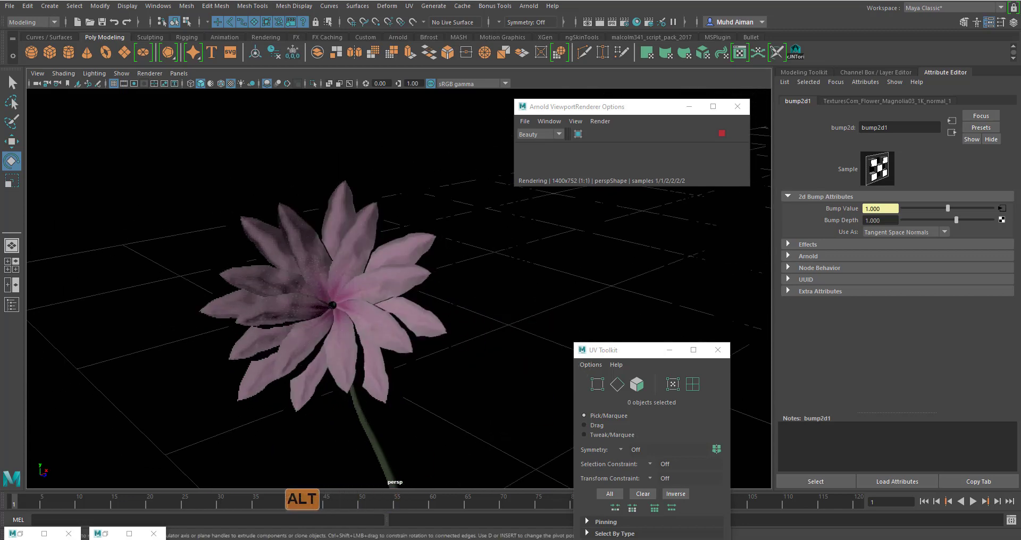
# Step: Reopen the Hypershade in a smaller window and set the Bump Depth of bump2d1 to 0.2
pyautogui.click(635, 25)
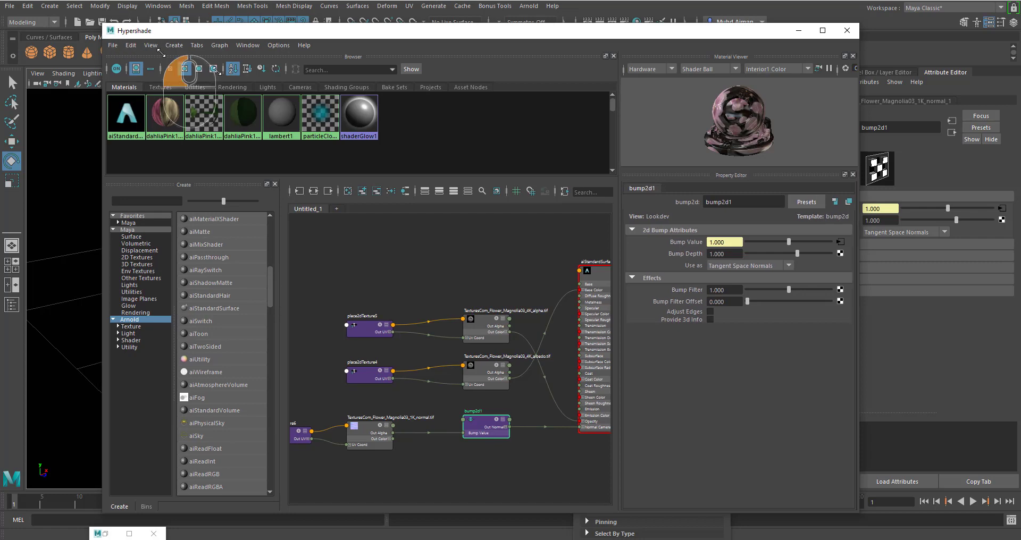
pyautogui.moveTo(102, 25); pyautogui.dragTo(407, 124)
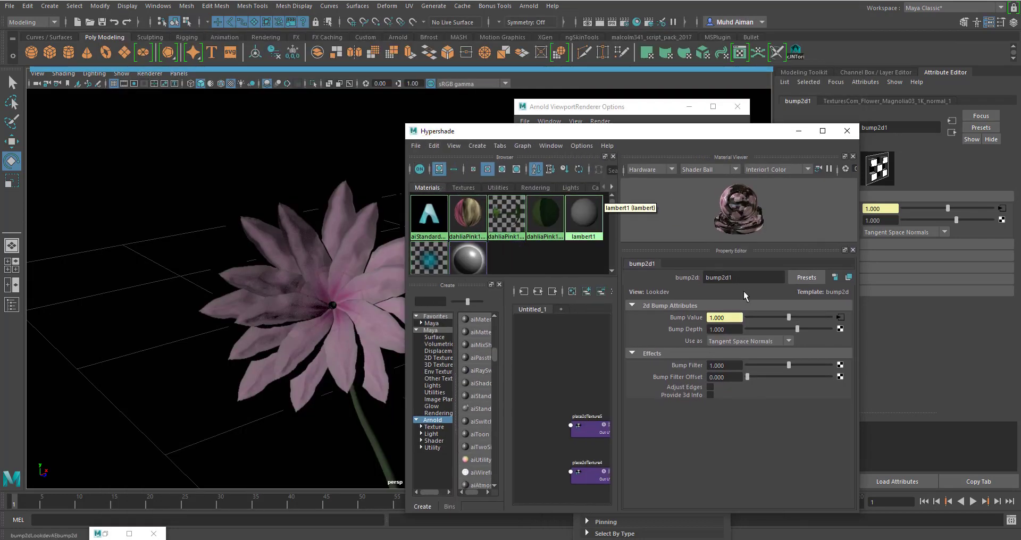
pyautogui.moveTo(733, 329); pyautogui.dragTo(681, 327)
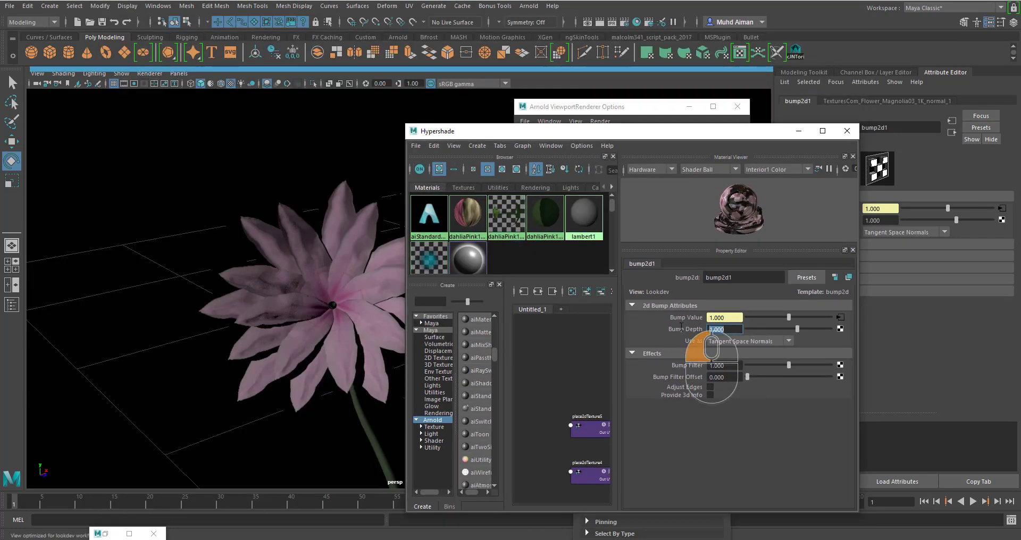
pyautogui.press('Return')
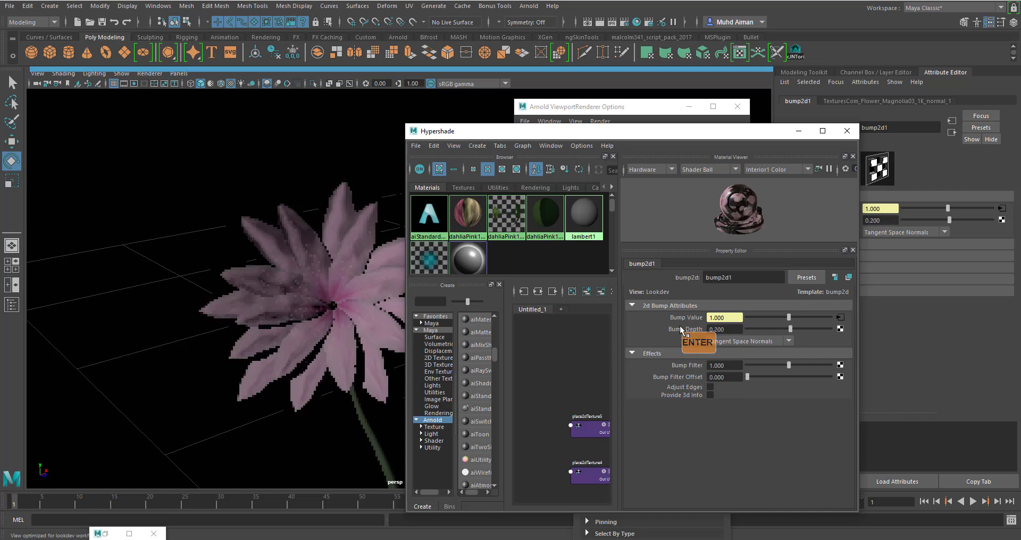
# Step: Refresh the Arnold render of the full scene with the reduced bump depth
pyautogui.click(648, 110)
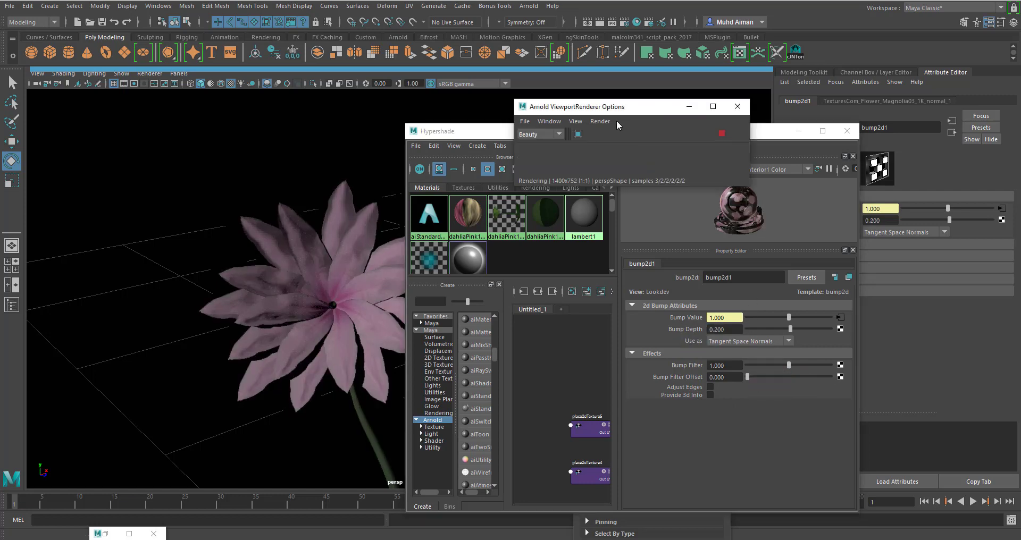
pyautogui.click(599, 121)
pyautogui.click(633, 167)
# Step: Move the Arnold renderer options window and the Hypershade clear of the flower, keeping both floating
pyautogui.moveTo(655, 112); pyautogui.dragTo(648, 20)
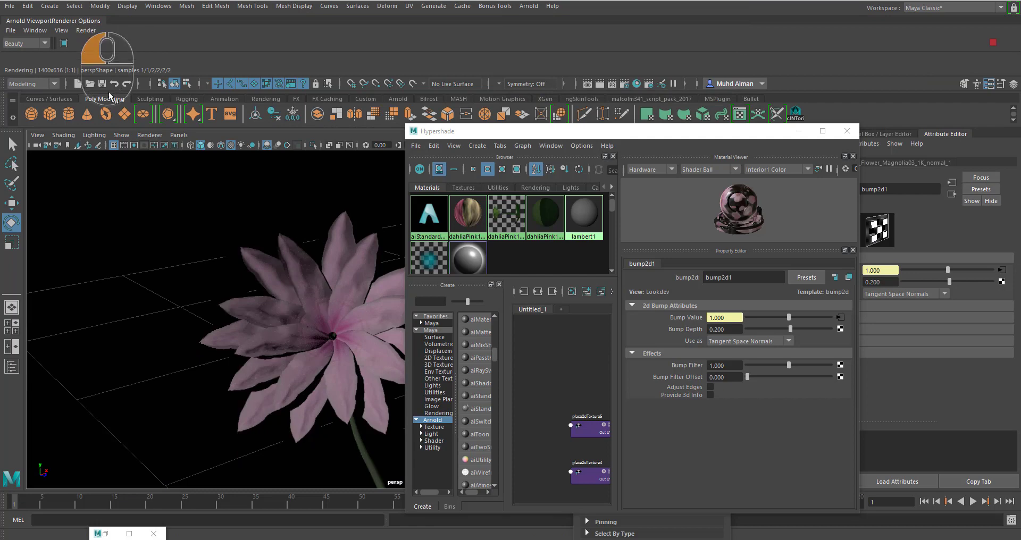
pyautogui.moveTo(108, 91); pyautogui.dragTo(147, 190)
pyautogui.moveTo(203, 176); pyautogui.dragTo(853, 92)
pyautogui.moveTo(644, 130); pyautogui.dragTo(666, 116)
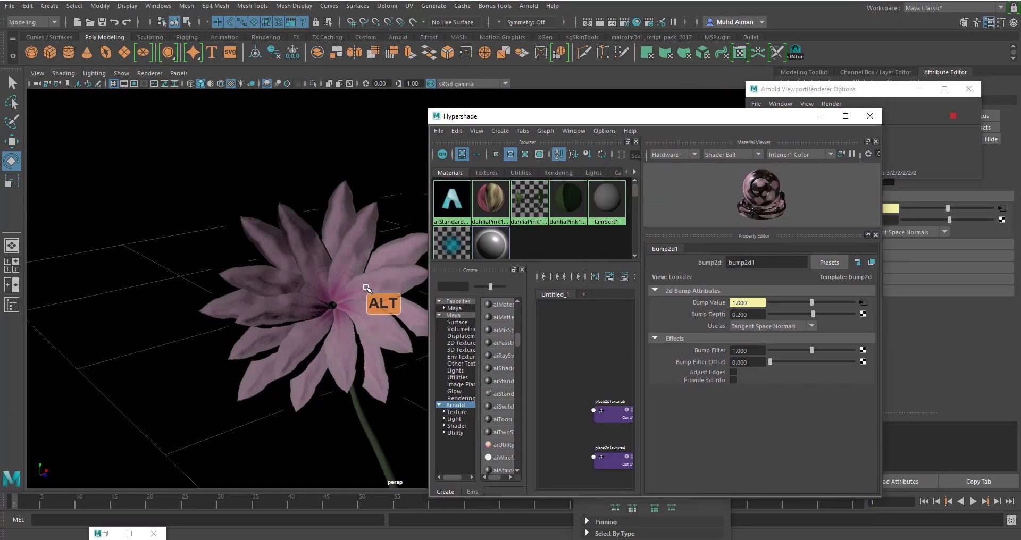
# Step: Set the specular roughness of aiStandardSurface1 to about 0.258
pyautogui.keyDown('alt'); pyautogui.scroll(-5, 361, 303); pyautogui.keyUp('alt')
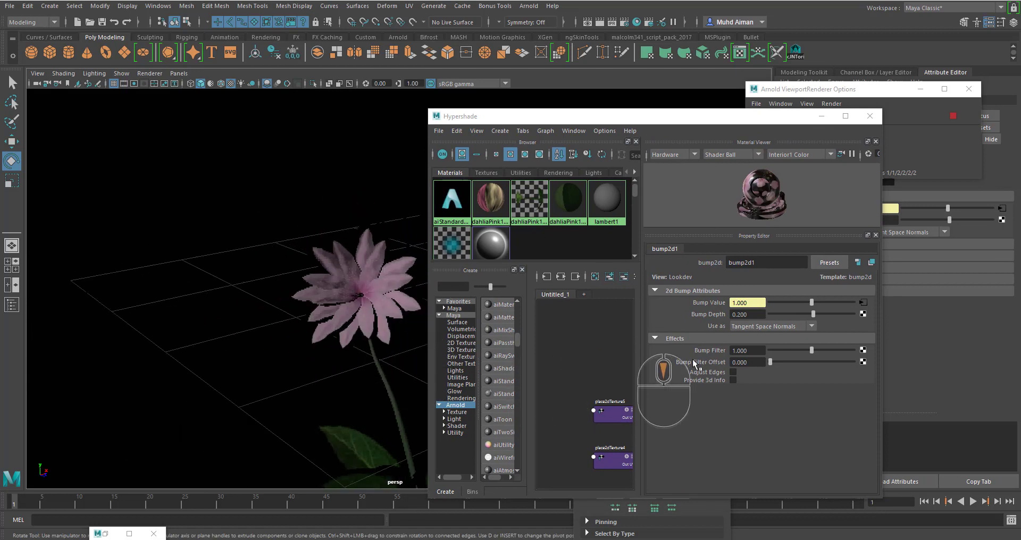
pyautogui.keyDown('alt'); pyautogui.moveTo(567, 359); pyautogui.dragTo(387, 336, button='middle'); pyautogui.keyUp('alt')
pyautogui.click(592, 342)
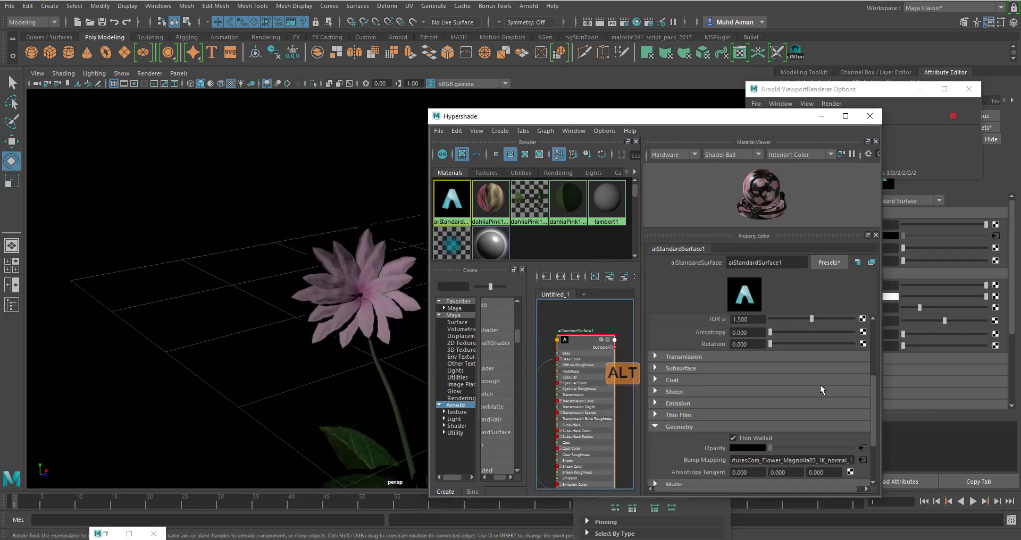
pyautogui.scroll(3, 783, 369)
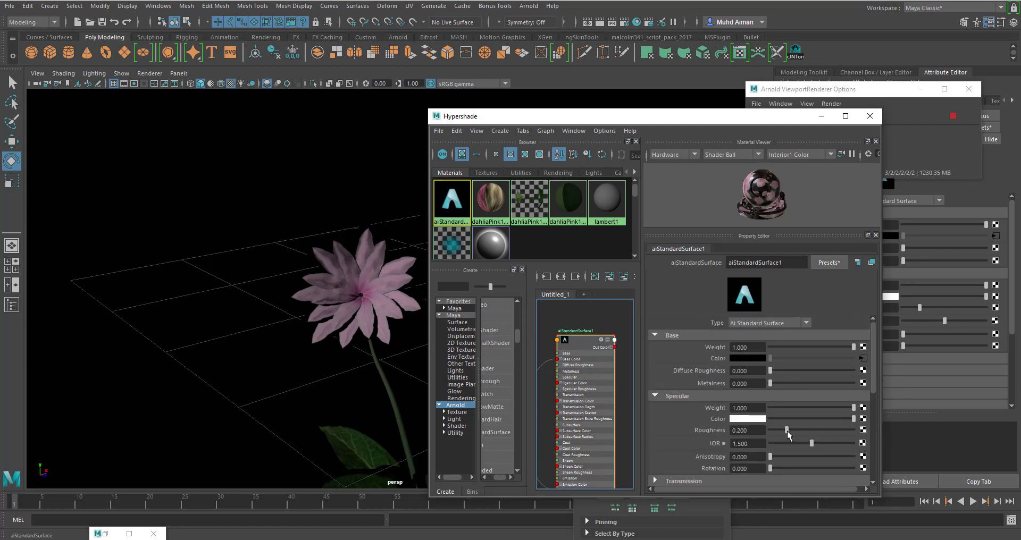
pyautogui.moveTo(787, 433); pyautogui.dragTo(782, 437)
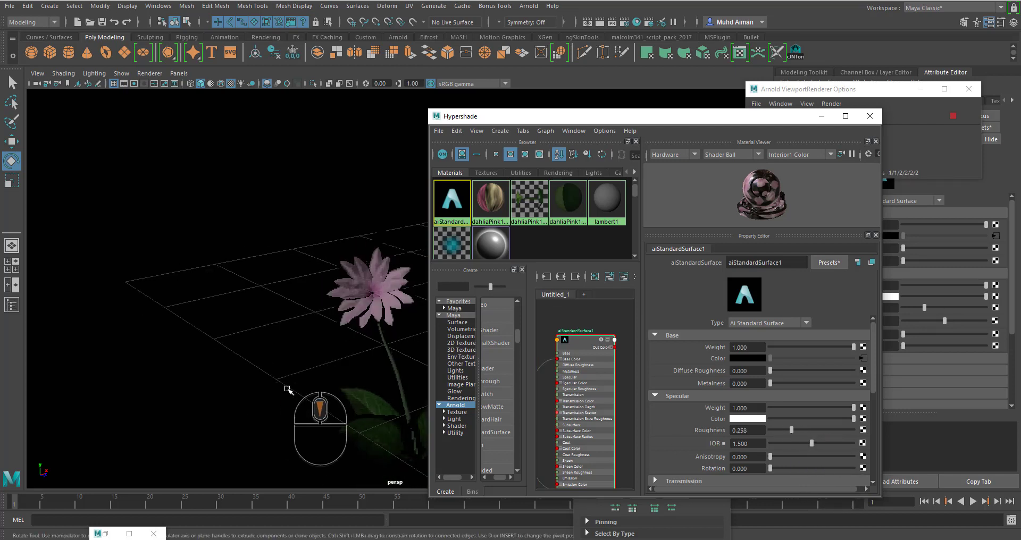
# Step: Select the directional light beside the pink dahlia and rotate it by about 18 degrees to relight the petals
pyautogui.keyDown('alt'); pyautogui.moveTo(298, 401); pyautogui.dragTo(171, 354); pyautogui.keyUp('alt')
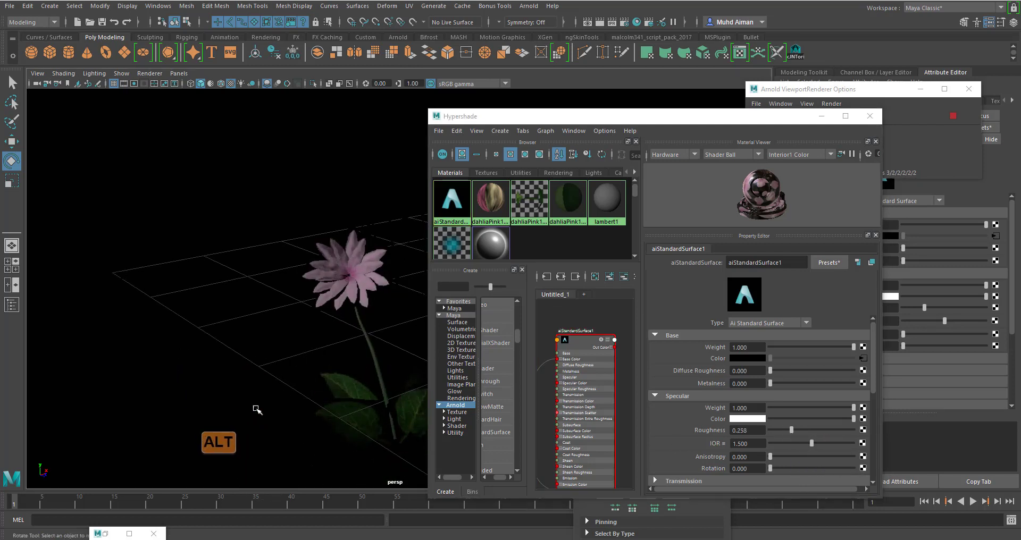
pyautogui.scroll(-4, 179, 372)
pyautogui.moveTo(89, 290); pyautogui.dragTo(139, 407)
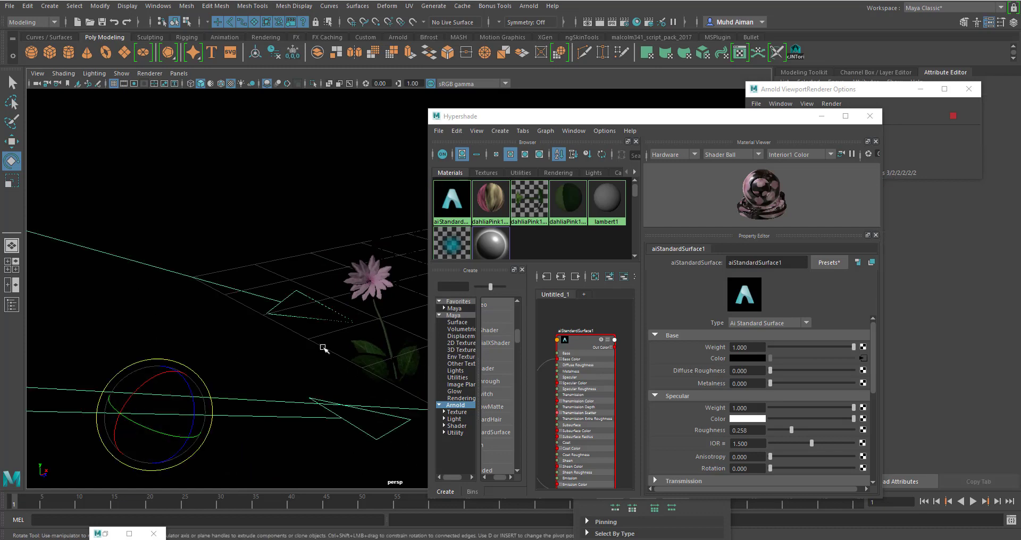
pyautogui.scroll(3, 335, 339)
pyautogui.scroll(-2, 278, 371)
pyautogui.moveTo(78, 457); pyautogui.dragTo(118, 455)
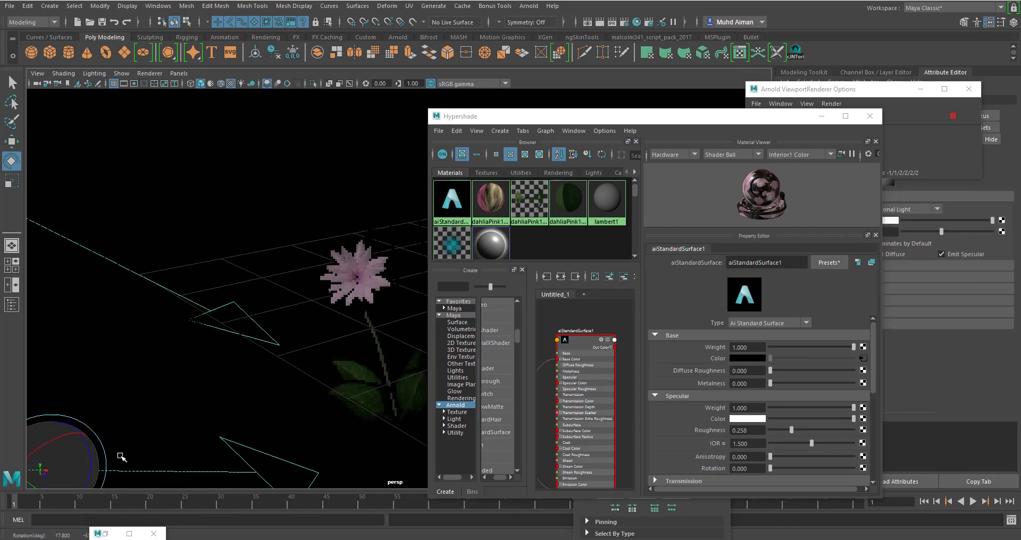
pyautogui.scroll(5, 337, 314)
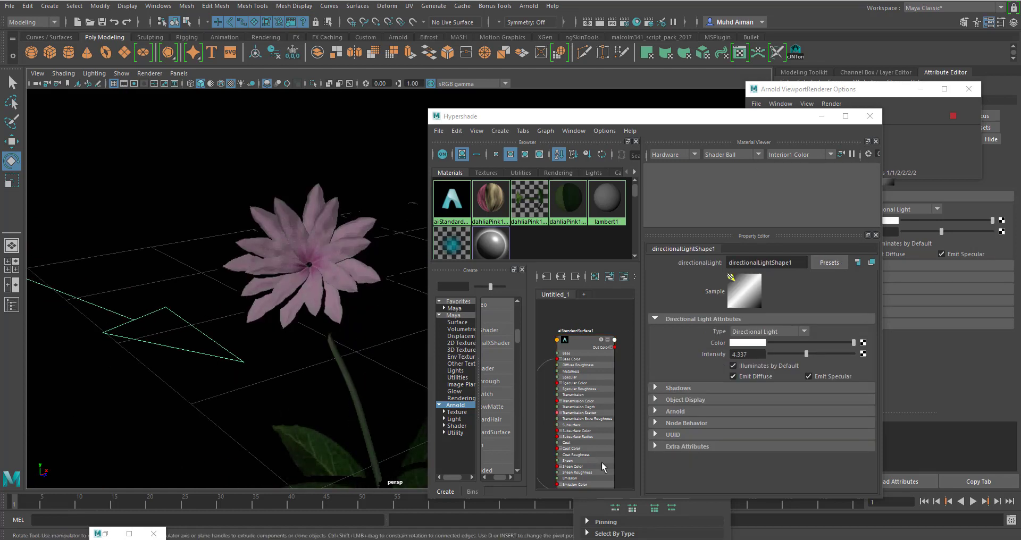
# Step: Reselect the aiStandardSurface1 node and examine the magnolia atlas preview on textures.com in the browser as a petal reference
pyautogui.moveTo(582, 342); pyautogui.dragTo(594, 344)
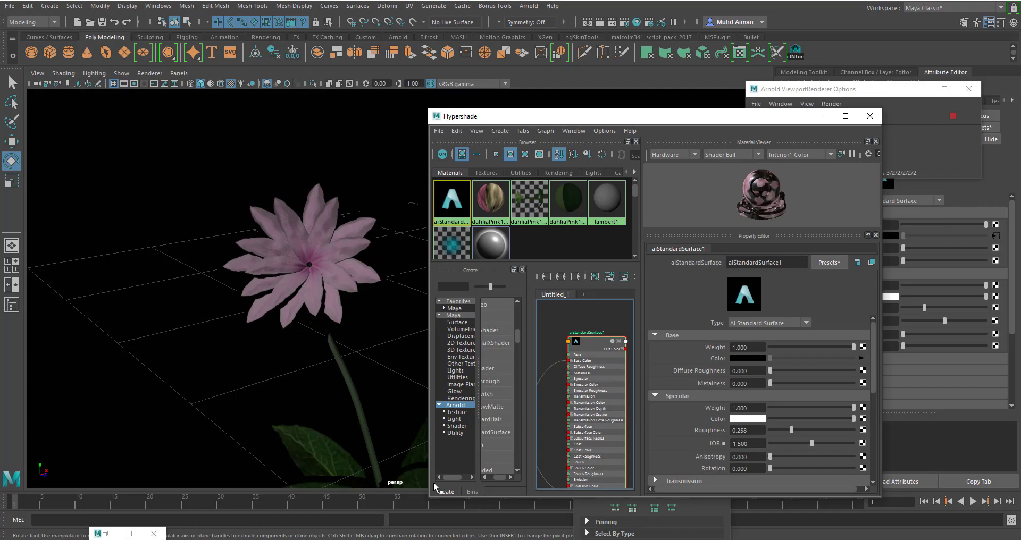
pyautogui.hotkey('alt', 'Tab')
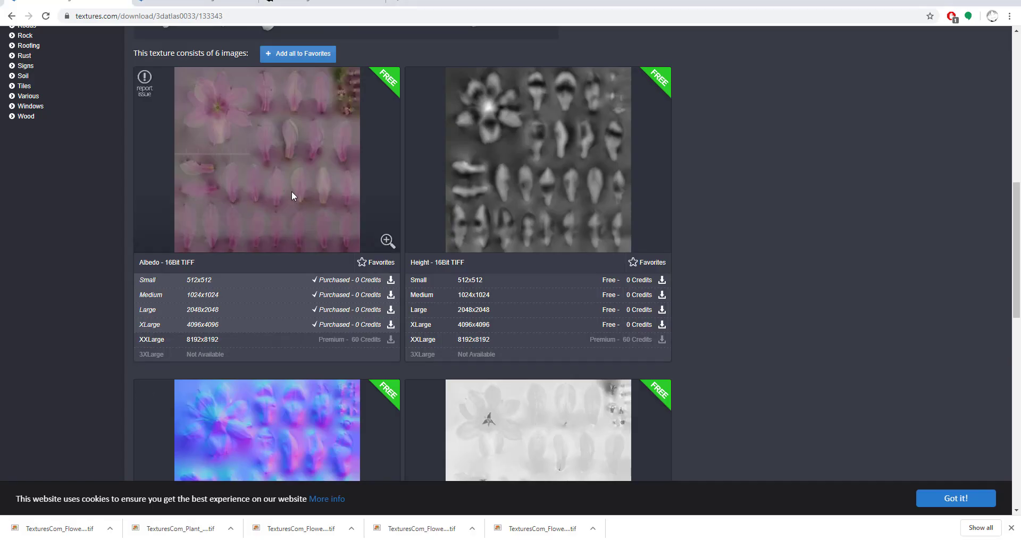
pyautogui.scroll(4, 291, 191)
pyautogui.scroll(4, 276, 215)
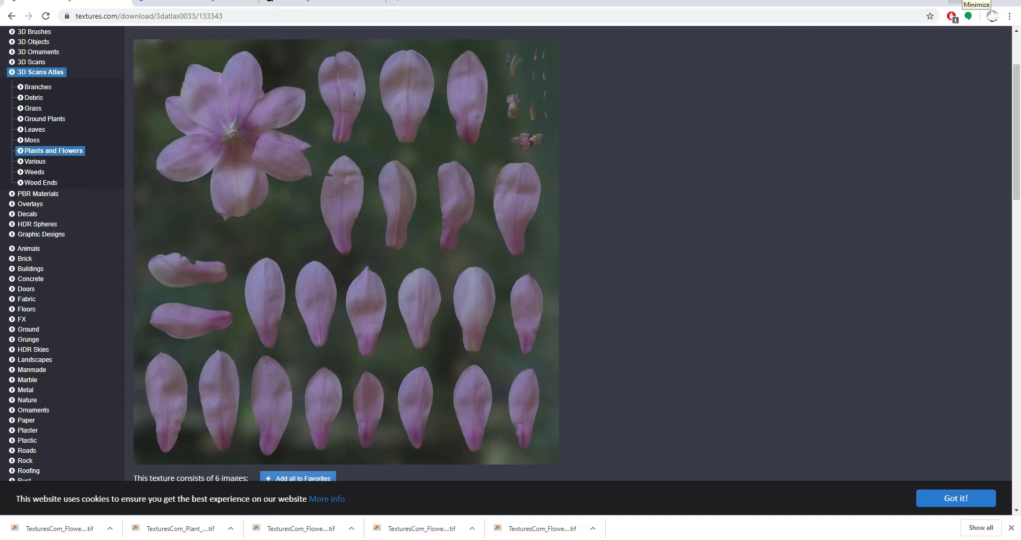
pyautogui.click(960, 2)
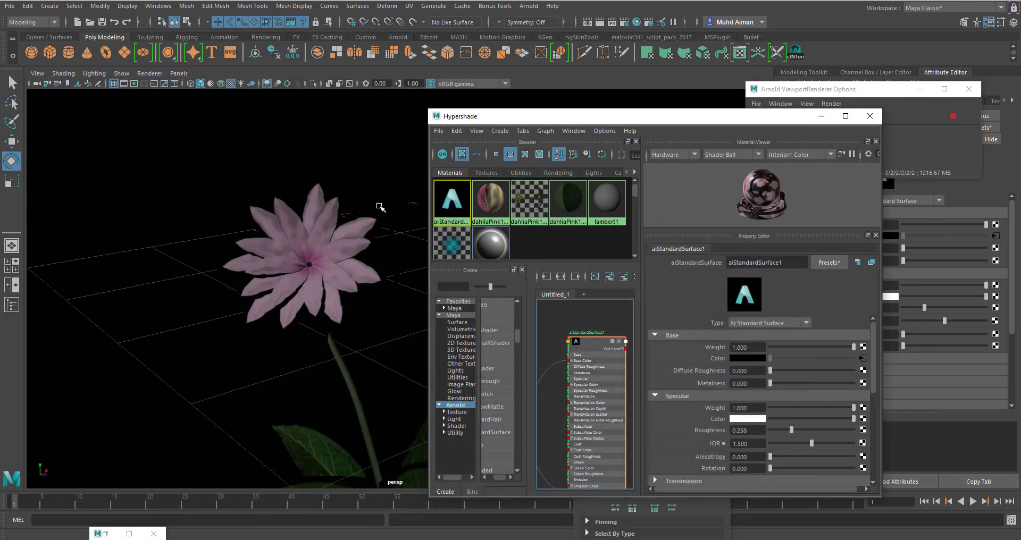
# Step: Minimize the Hypershade and inspect the whole flower from several angles in the Arnold viewport render
pyautogui.scroll(-2, 323, 274)
pyautogui.scroll(2, 342, 276)
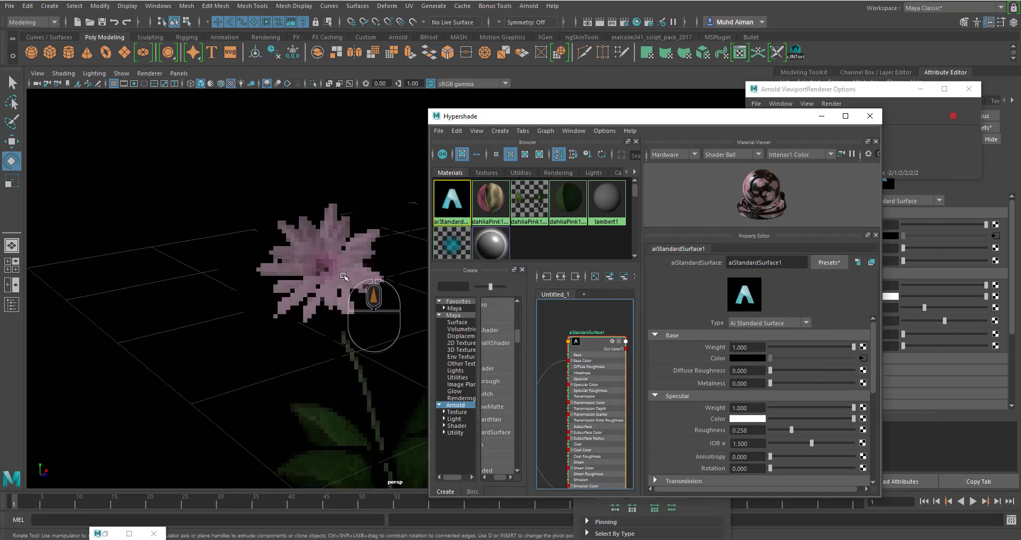
pyautogui.click(822, 116)
pyautogui.moveTo(496, 365)
pyautogui.keyDown('alt'); pyautogui.mouseDown()
pyautogui.moveTo(432, 292)
pyautogui.moveTo(454, 358)
pyautogui.moveTo(501, 357)
pyautogui.moveTo(483, 360)
pyautogui.mouseUp(); pyautogui.keyUp('alt')
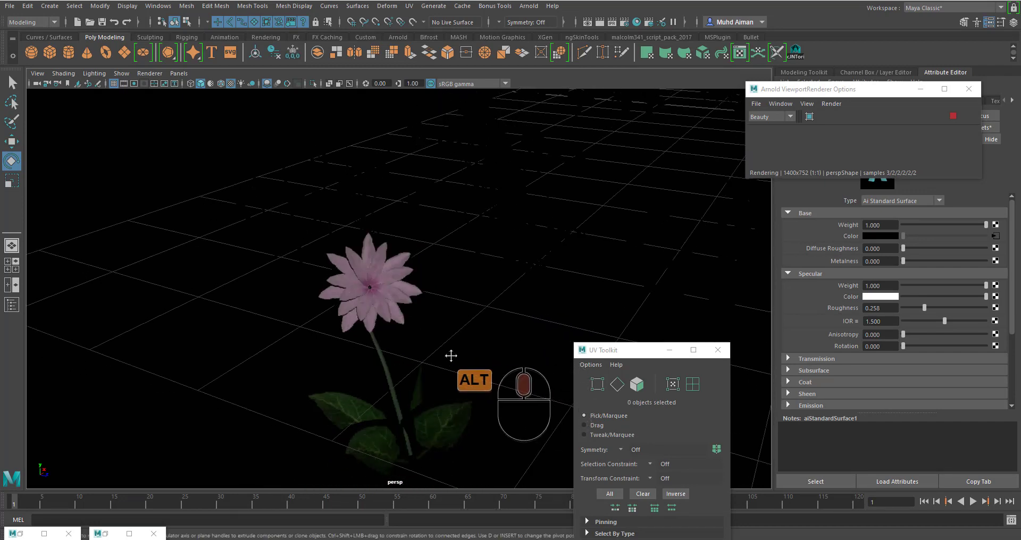
pyautogui.keyDown('alt'); pyautogui.moveTo(451, 358); pyautogui.dragTo(430, 318, button='middle'); pyautogui.keyUp('alt')
pyautogui.keyDown('alt'); pyautogui.moveTo(427, 275); pyautogui.dragTo(453, 300); pyautogui.keyUp('alt')
pyautogui.keyDown('alt'); pyautogui.moveTo(453, 300); pyautogui.dragTo(488, 306, button='middle'); pyautogui.keyUp('alt')
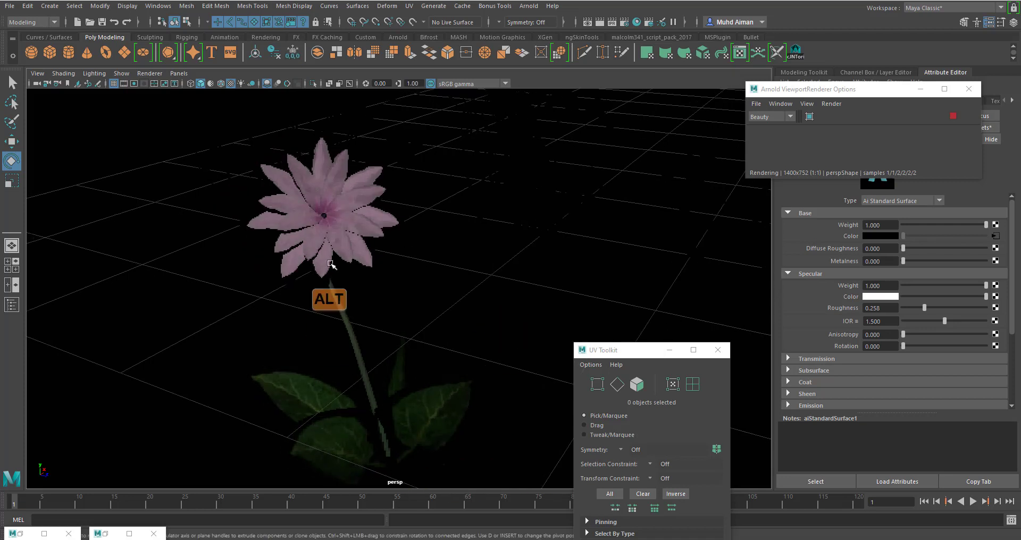
# Step: Select the pink dahlia's leaves and stop the Arnold viewport render
pyautogui.click(358, 453)
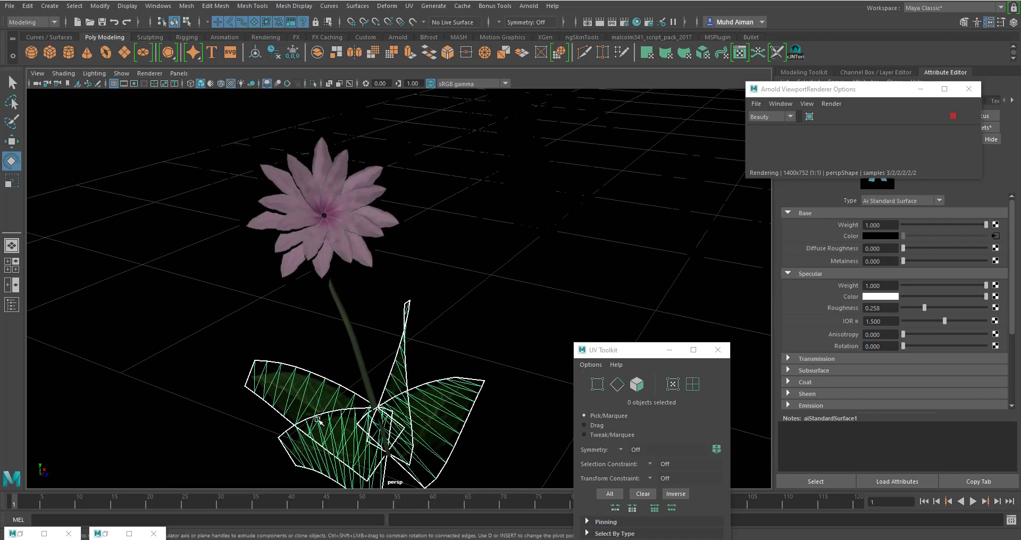
pyautogui.click(951, 116)
pyautogui.keyDown('alt'); pyautogui.click(428, 387); pyautogui.keyUp('alt')
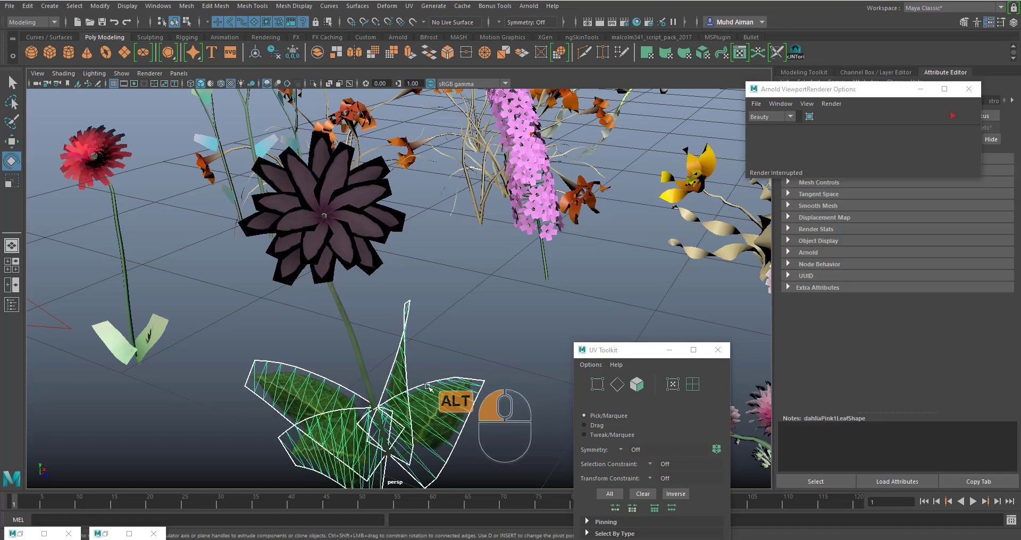
# Step: Check the magnolia reference in the browser once more, return to Maya and deselect the leaves
pyautogui.keyDown('alt'); pyautogui.moveTo(429, 387); pyautogui.dragTo(328, 512); pyautogui.keyUp('alt')
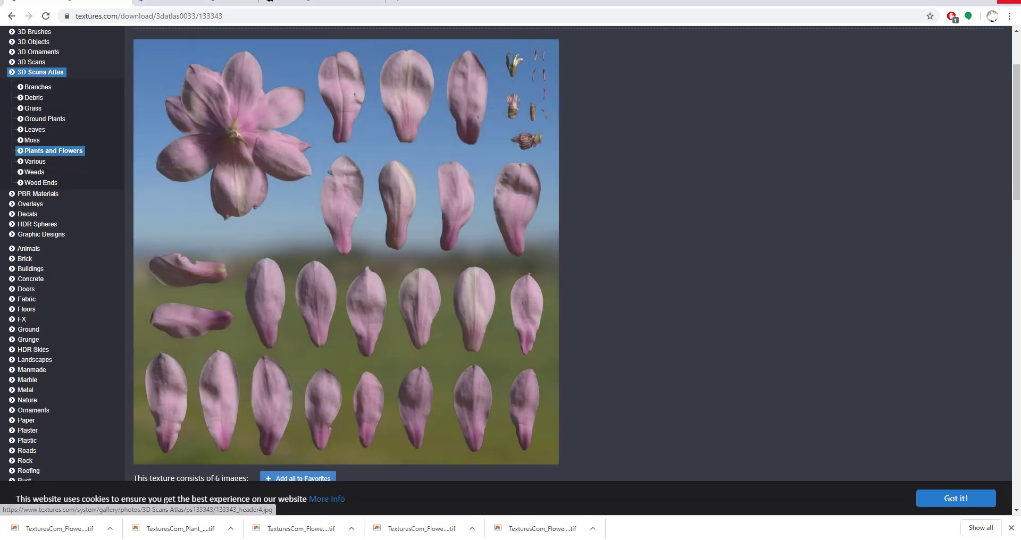
pyautogui.click(960, 2)
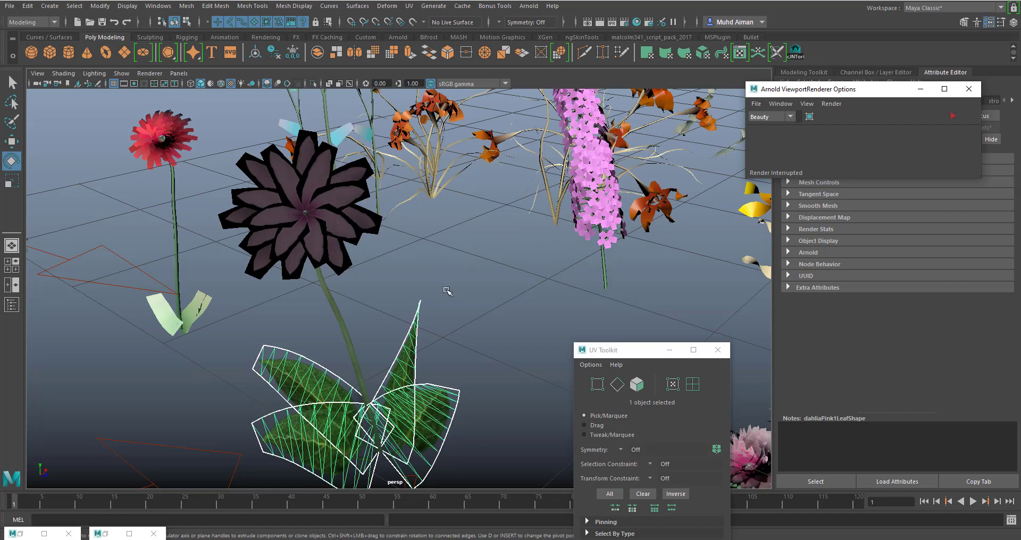
pyautogui.click(503, 332)
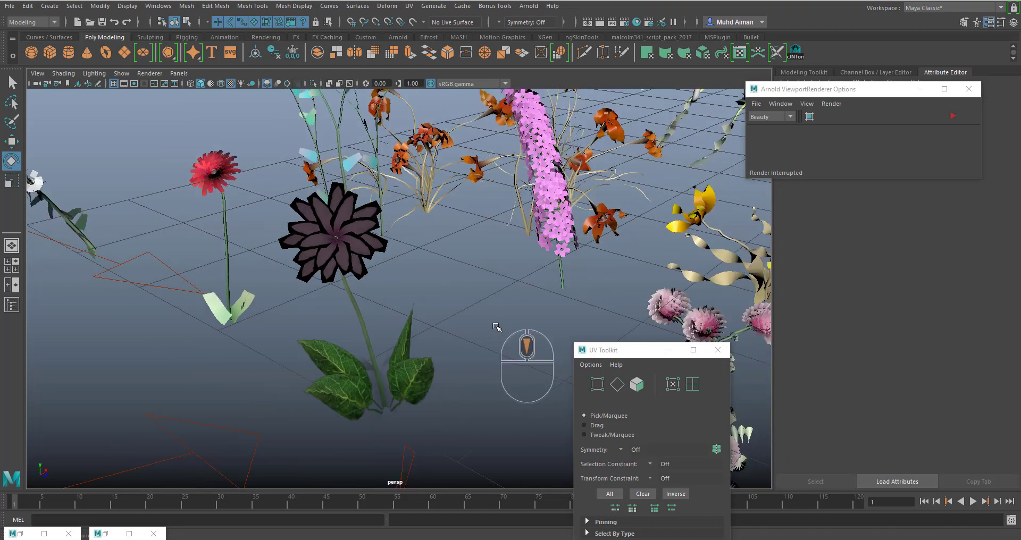